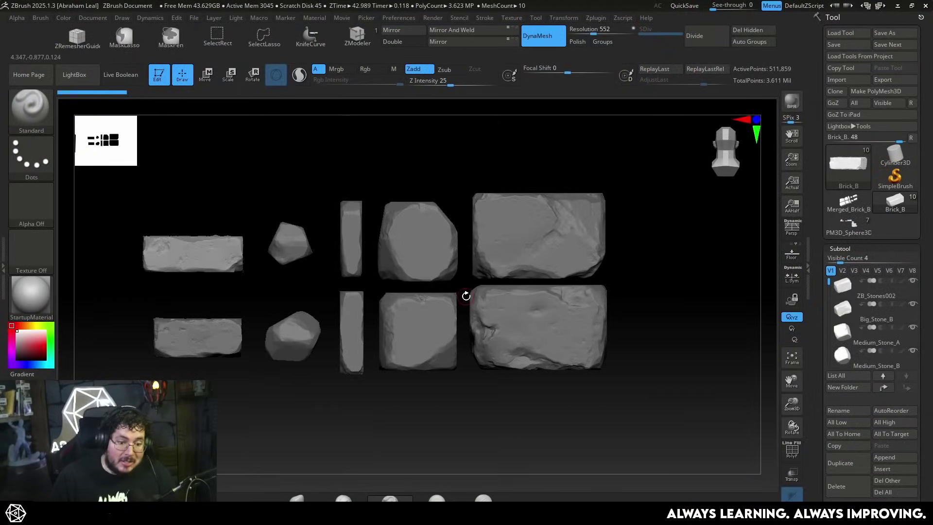
- Examine the finished stone bricks from several sides, and switch to the assembled ruined-wall tool to inspect its stacked stones
{"action": "right_click_drag", "start_coordinate": [319, 297], "coordinate": [248, 305]}
{"action": "right_click_drag", "start_coordinate": [553, 171], "coordinate": [403, 170], "text": "alt"}
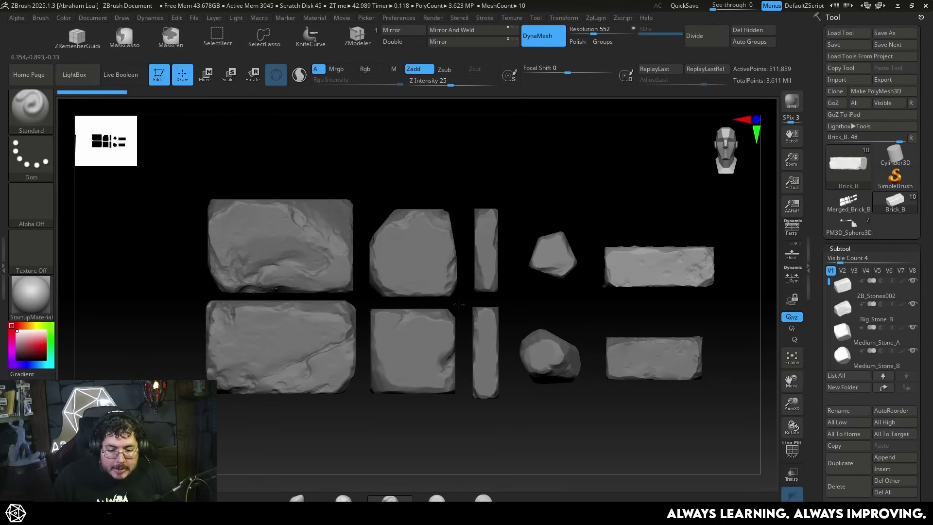
{"action": "right_click_drag", "start_coordinate": [491, 307], "coordinate": [580, 199]}
{"action": "left_click", "coordinate": [832, 232]}
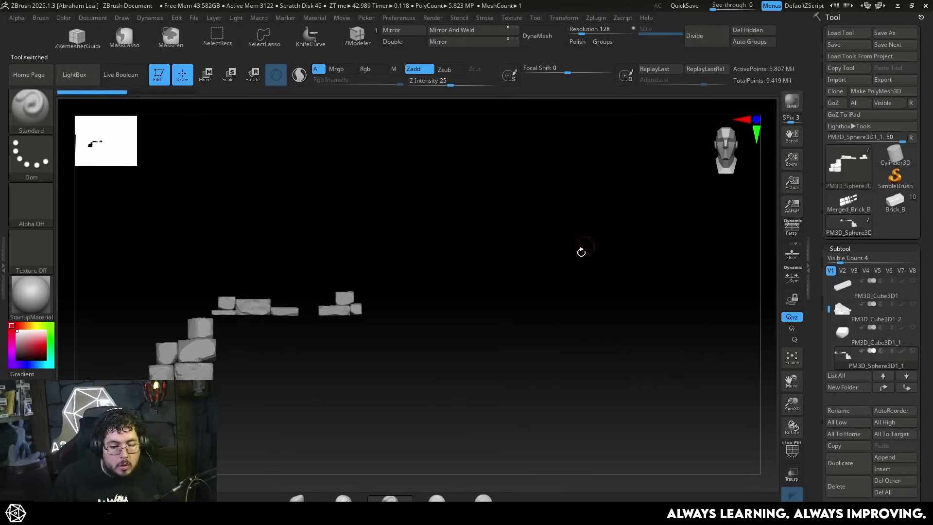
{"action": "right_click_drag", "start_coordinate": [576, 256], "coordinate": [428, 309], "text": "ctrl"}
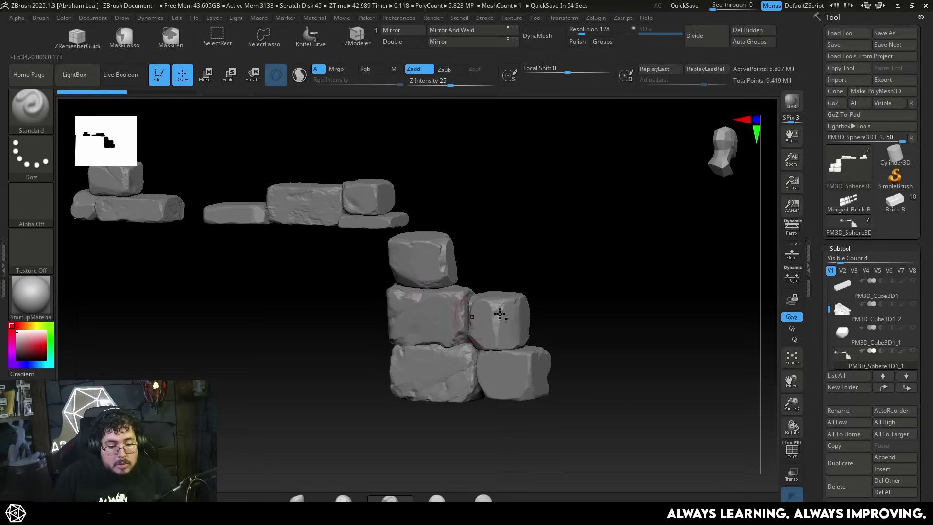
{"action": "right_click_drag", "start_coordinate": [517, 309], "coordinate": [562, 255]}
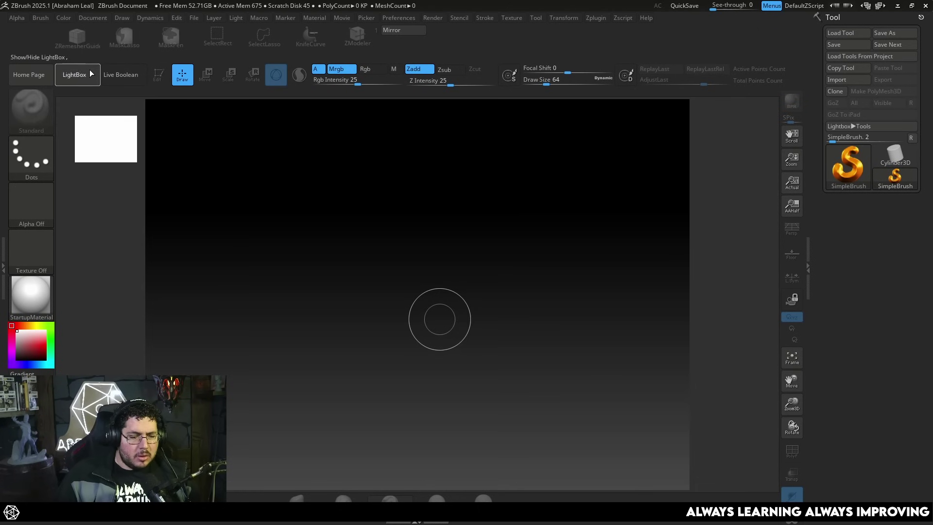
- Start from a clean canvas and load the Cube.ZPR sample project
{"action": "left_click", "coordinate": [76, 74]}
{"action": "left_click", "coordinate": [370, 263]}
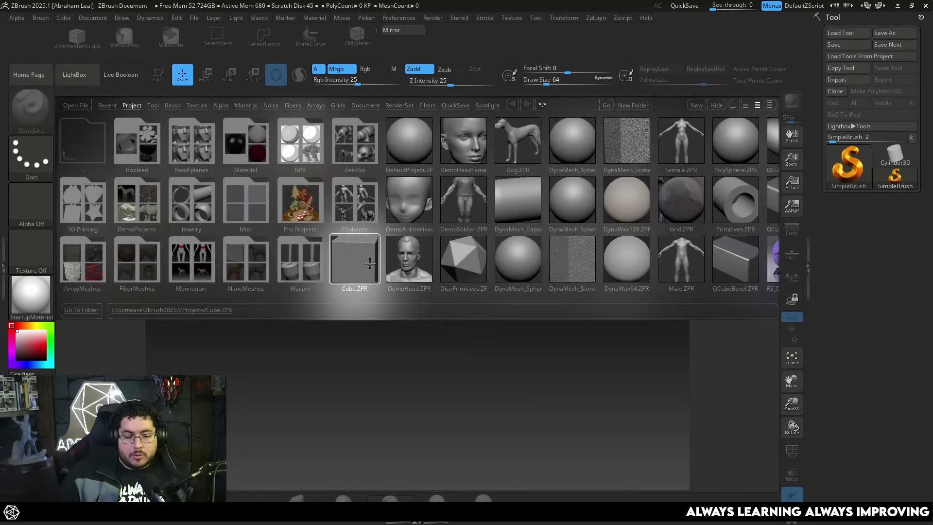
{"action": "left_click", "coordinate": [75, 74]}
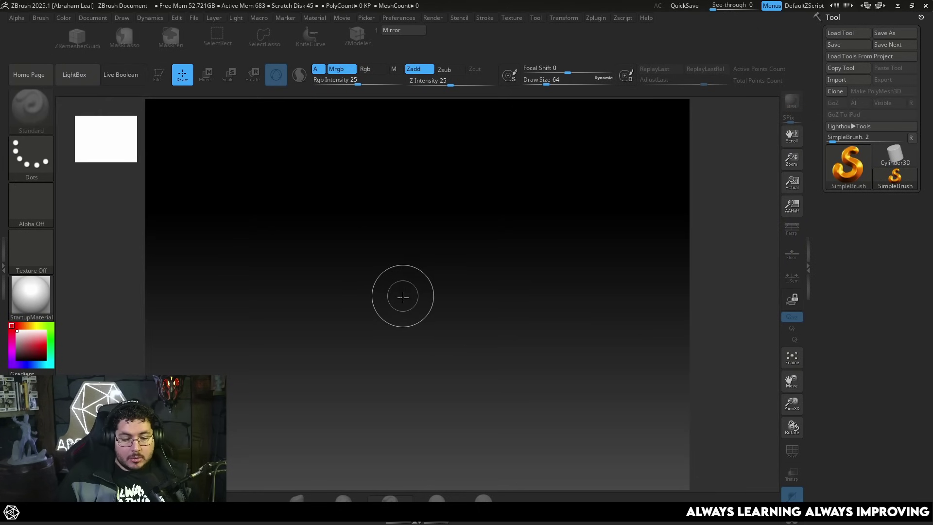
{"action": "key", "text": "ctrl+n"}
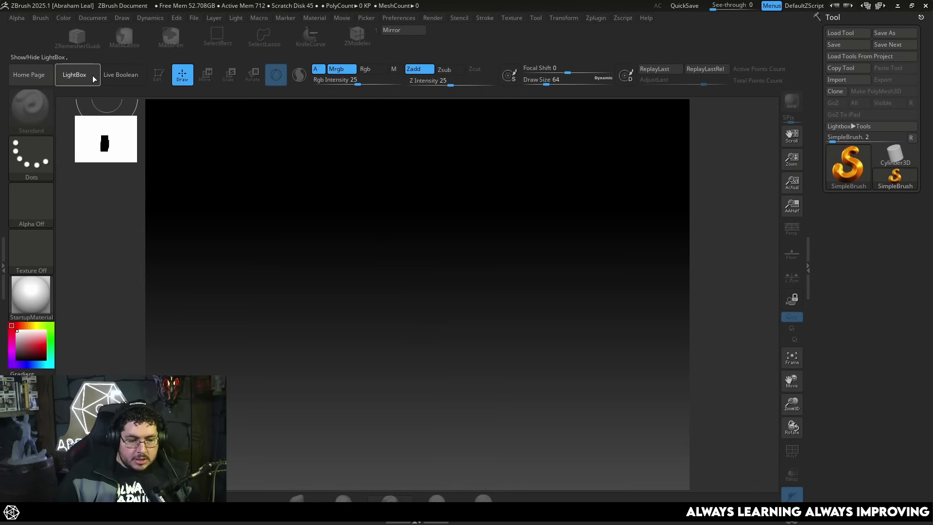
{"action": "left_click", "coordinate": [92, 75]}
{"action": "double_click", "coordinate": [366, 259]}
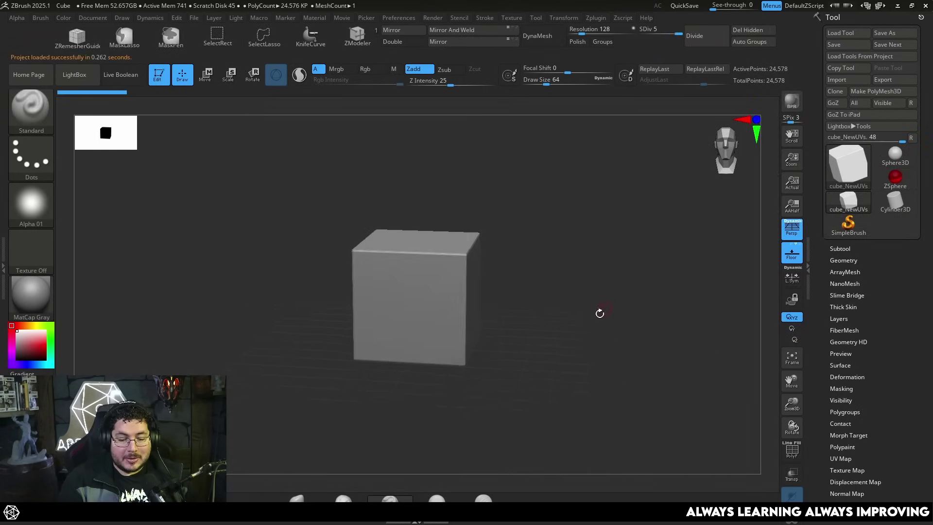
- Turn off perspective and scale the cube down vertically into a wide rectangular block
{"action": "right_click_drag", "start_coordinate": [573, 307], "coordinate": [535, 316], "text": "ctrl"}
{"action": "key", "text": "r"}
{"action": "left_click_drag", "start_coordinate": [388, 294], "coordinate": [432, 296]}
{"action": "left_click", "coordinate": [791, 233]}
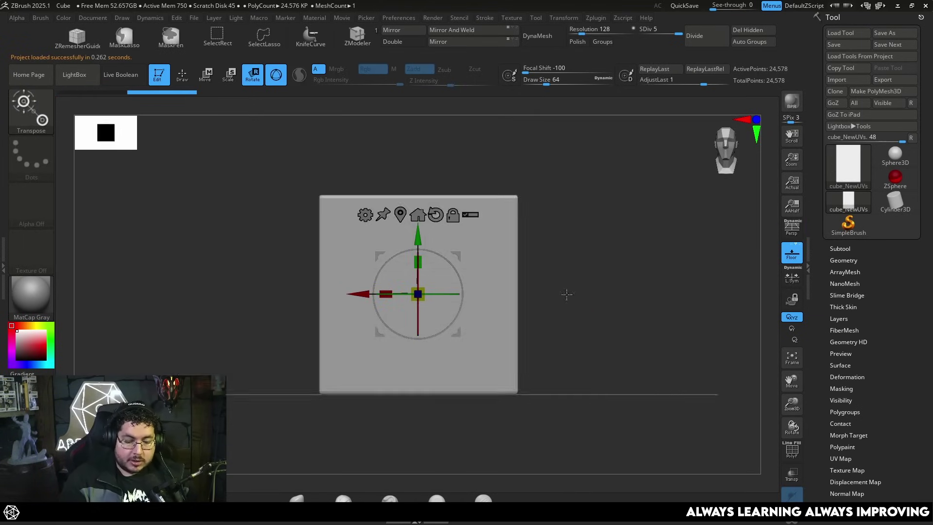
{"action": "left_click_drag", "start_coordinate": [419, 263], "coordinate": [419, 294]}
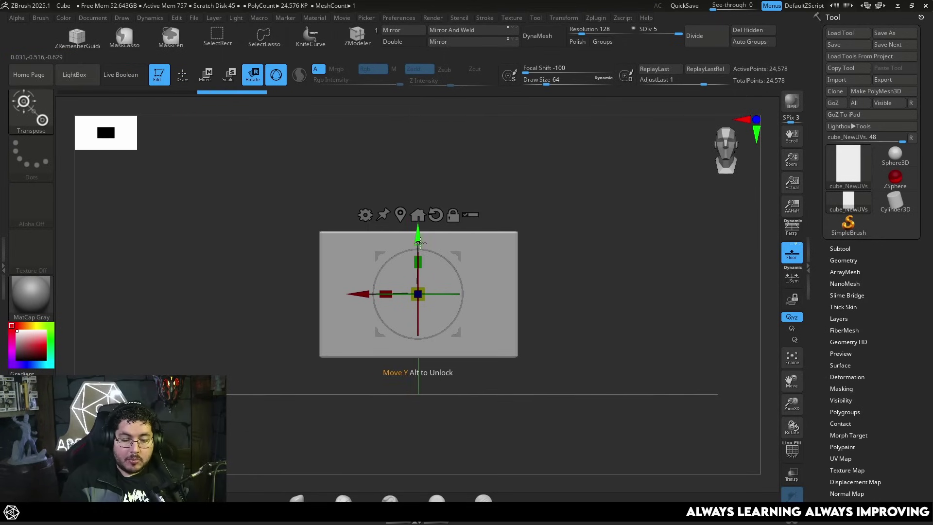
{"action": "left_click_drag", "start_coordinate": [421, 239], "coordinate": [422, 233]}
{"action": "left_click_drag", "start_coordinate": [360, 288], "coordinate": [351, 288]}
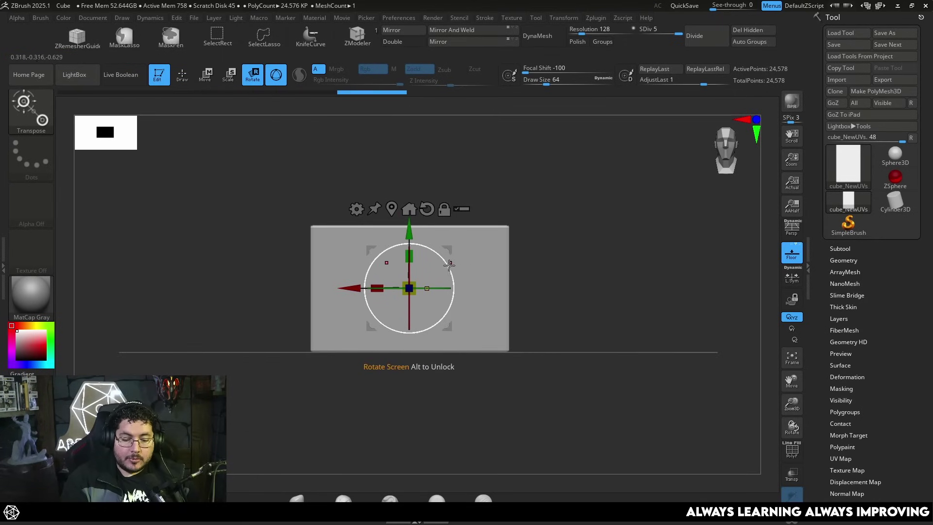
{"action": "left_click_drag", "start_coordinate": [451, 295], "coordinate": [466, 294]}
{"action": "left_click_drag", "start_coordinate": [574, 287], "coordinate": [579, 280]}
{"action": "key", "text": "q"}
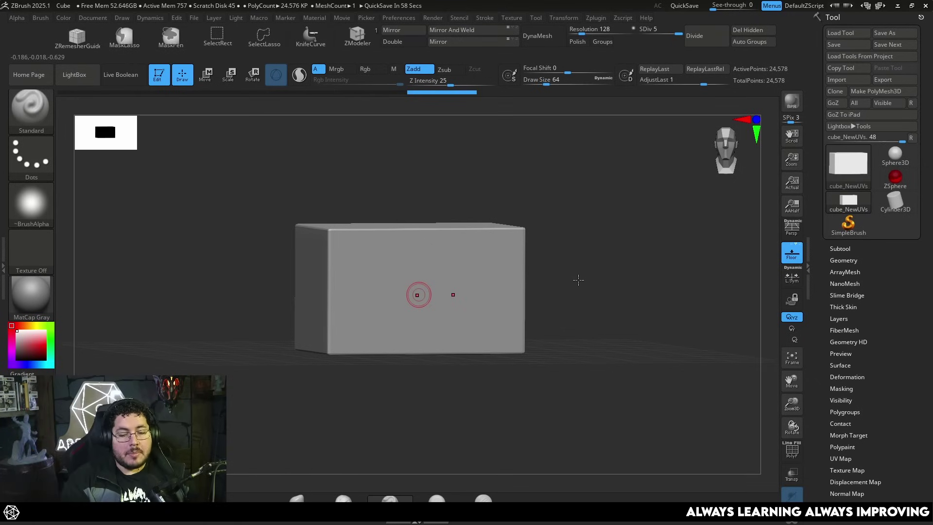
{"action": "left_click_drag", "start_coordinate": [578, 280], "coordinate": [604, 275]}
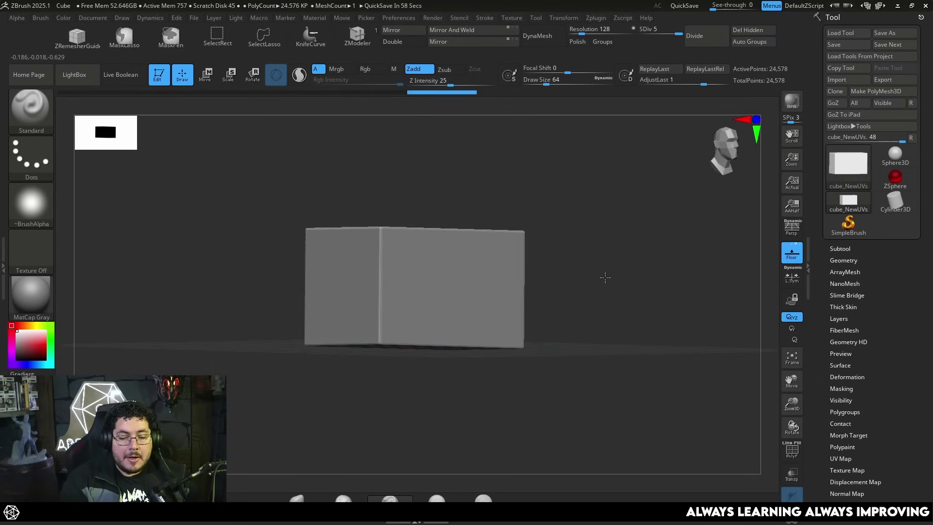
- Enable DynaMesh on the rectangular block at resolution 128
{"action": "left_click", "coordinate": [539, 36]}
{"action": "left_click", "coordinate": [502, 57]}
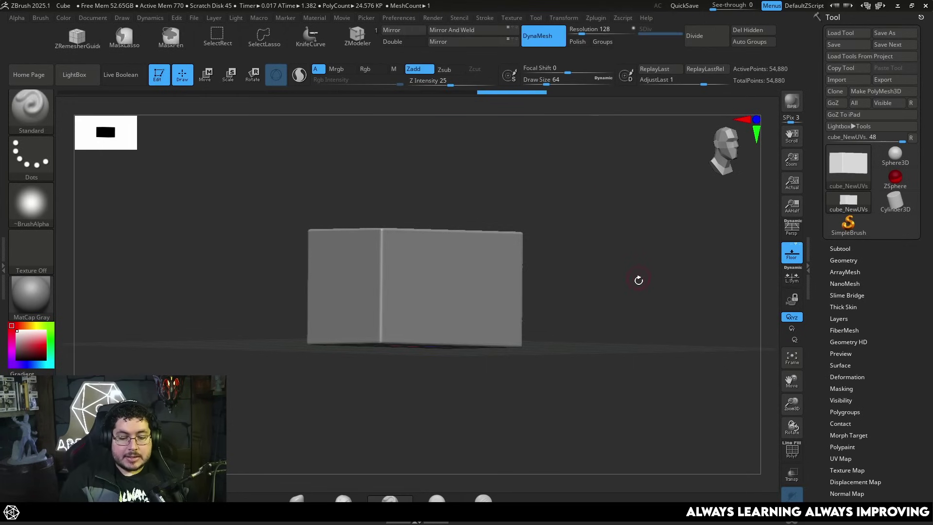
{"action": "left_click_drag", "start_coordinate": [637, 280], "coordinate": [633, 293]}
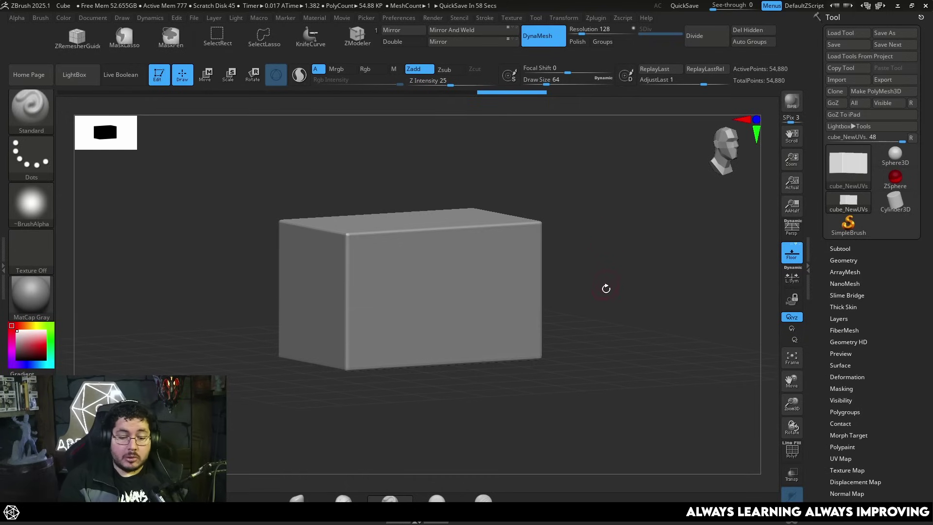
{"action": "left_click_drag", "start_coordinate": [607, 290], "coordinate": [598, 281], "text": "shift"}
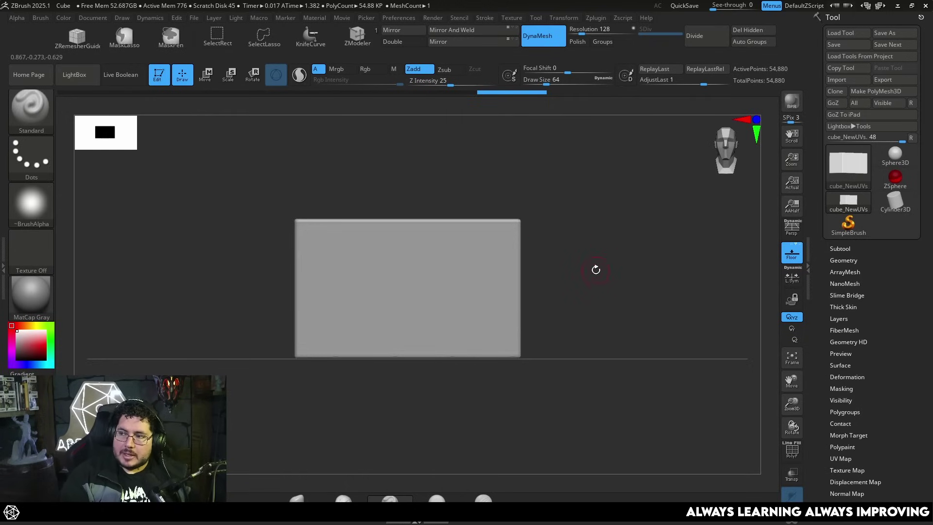
{"action": "left_click_drag", "start_coordinate": [566, 313], "coordinate": [568, 319], "text": "alt"}
{"action": "left_click_drag", "start_coordinate": [573, 287], "coordinate": [586, 269]}
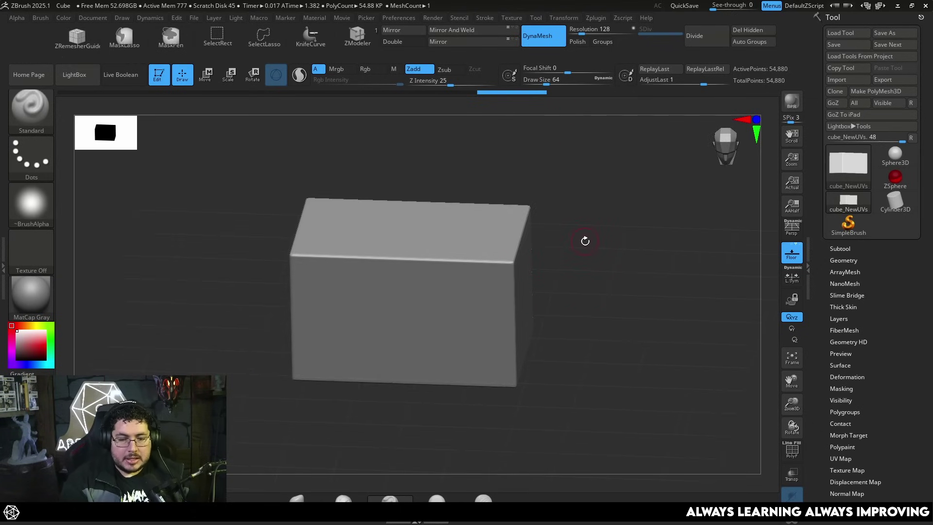
- Pick the KnifeCurve brush and slice off the first corners of the block at varied angles
{"action": "key", "text": "ctrl+shift"}
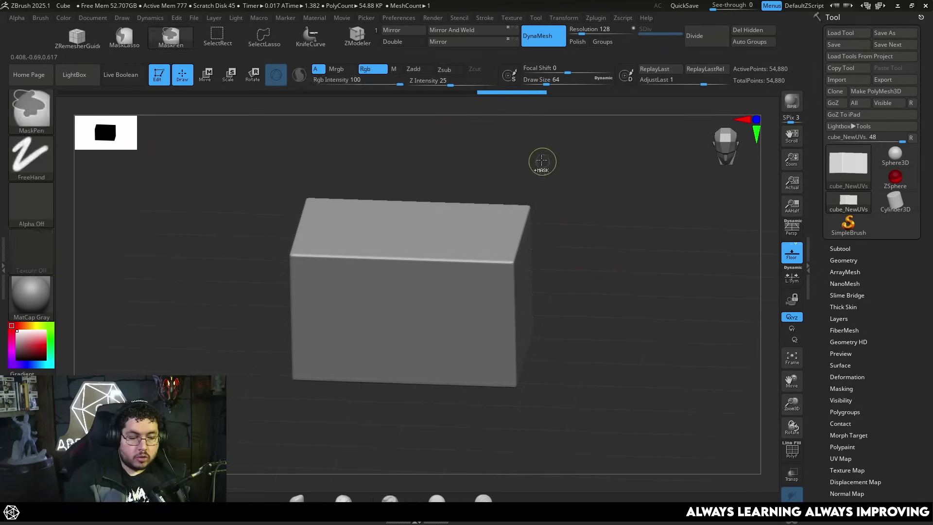
{"action": "left_click", "coordinate": [51, 102]}
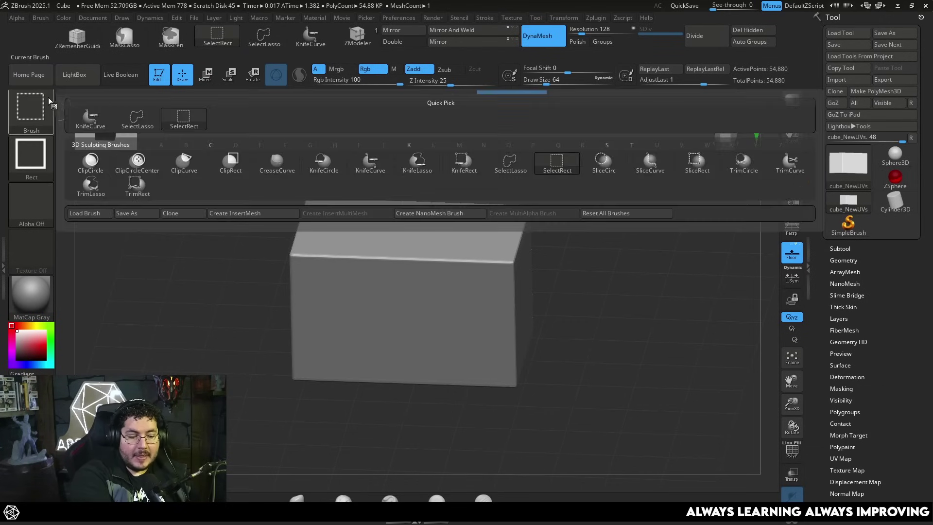
{"action": "left_click", "coordinate": [371, 168]}
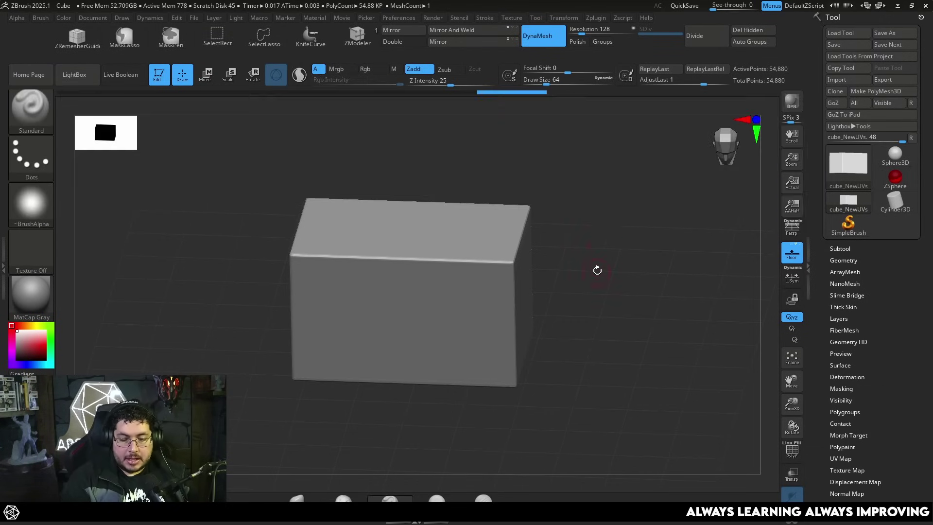
{"action": "mouse_move", "coordinate": [598, 266]}
{"action": "left_mouse_down"}
{"action": "mouse_move", "coordinate": [503, 211]}
{"action": "mouse_move", "coordinate": [586, 289]}
{"action": "mouse_move", "coordinate": [585, 258]}
{"action": "mouse_move", "coordinate": [599, 271]}
{"action": "mouse_move", "coordinate": [534, 185]}
{"action": "mouse_move", "coordinate": [547, 315]}
{"action": "mouse_move", "coordinate": [612, 295]}
{"action": "mouse_move", "coordinate": [589, 214]}
{"action": "mouse_move", "coordinate": [515, 188]}
{"action": "left_mouse_up"}
{"action": "mouse_move", "coordinate": [343, 237]}
{"action": "left_mouse_down", "text": "ctrl+shift"}
{"action": "mouse_move", "coordinate": [552, 220]}
{"action": "mouse_move", "coordinate": [581, 206]}
{"action": "mouse_move", "coordinate": [620, 247]}
{"action": "mouse_move", "coordinate": [516, 268]}
{"action": "left_mouse_up", "text": "ctrl+shift"}
{"action": "left_click_drag", "start_coordinate": [333, 333], "coordinate": [393, 202], "text": "ctrl+shift"}
{"action": "mouse_move", "coordinate": [519, 171]}
{"action": "left_mouse_down", "text": "shift"}
{"action": "mouse_move", "coordinate": [621, 189]}
{"action": "mouse_move", "coordinate": [638, 177]}
{"action": "mouse_move", "coordinate": [606, 264]}
{"action": "mouse_move", "coordinate": [583, 379]}
{"action": "mouse_move", "coordinate": [512, 317]}
{"action": "left_mouse_up", "text": "shift"}
{"action": "mouse_move", "coordinate": [579, 281]}
{"action": "left_mouse_down", "text": "ctrl+shift"}
{"action": "mouse_move", "coordinate": [414, 364]}
{"action": "mouse_move", "coordinate": [415, 354]}
{"action": "left_mouse_up", "text": "ctrl+shift"}
- Slice off more corners around the block's ends and back with KnifeCurve to break up the silhouette
{"action": "mouse_move", "coordinate": [591, 315]}
{"action": "left_mouse_down"}
{"action": "mouse_move", "coordinate": [681, 231]}
{"action": "mouse_move", "coordinate": [635, 300]}
{"action": "left_mouse_up"}
{"action": "mouse_move", "coordinate": [647, 256]}
{"action": "left_mouse_down", "text": "ctrl+shift"}
{"action": "mouse_move", "coordinate": [552, 365]}
{"action": "mouse_move", "coordinate": [653, 271]}
{"action": "mouse_move", "coordinate": [647, 281]}
{"action": "mouse_move", "coordinate": [663, 287]}
{"action": "mouse_move", "coordinate": [599, 323]}
{"action": "left_mouse_up", "text": "ctrl+shift"}
{"action": "mouse_move", "coordinate": [594, 283]}
{"action": "left_mouse_down", "text": "ctrl+shift"}
{"action": "mouse_move", "coordinate": [568, 384]}
{"action": "mouse_move", "coordinate": [622, 295]}
{"action": "left_mouse_up", "text": "ctrl+shift"}
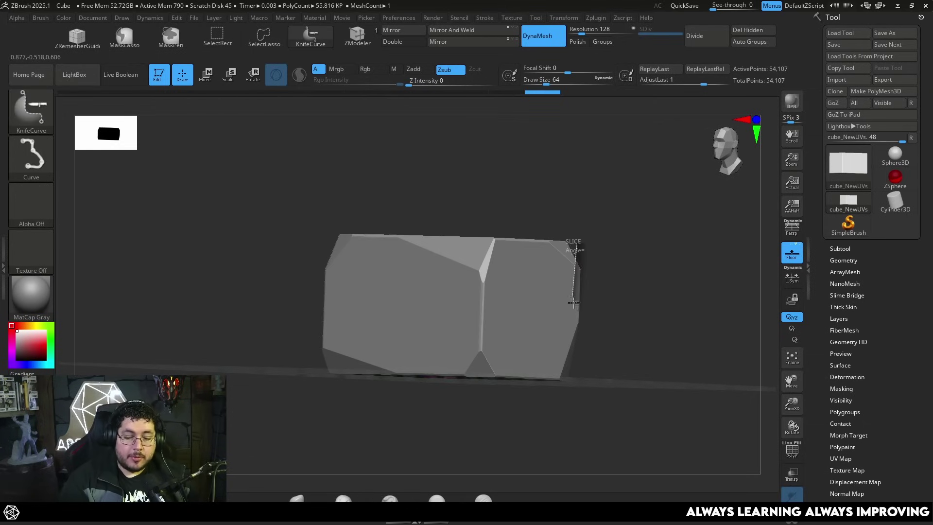
{"action": "left_click_drag", "start_coordinate": [574, 343], "coordinate": [574, 348], "text": "ctrl+shift"}
{"action": "mouse_move", "coordinate": [631, 308]}
{"action": "left_mouse_down"}
{"action": "mouse_move", "coordinate": [644, 271]}
{"action": "mouse_move", "coordinate": [591, 271]}
{"action": "left_mouse_up"}
{"action": "mouse_move", "coordinate": [538, 232]}
{"action": "left_mouse_down", "text": "ctrl+shift"}
{"action": "mouse_move", "coordinate": [573, 323]}
{"action": "mouse_move", "coordinate": [591, 297]}
{"action": "mouse_move", "coordinate": [558, 241]}
{"action": "mouse_move", "coordinate": [547, 387]}
{"action": "mouse_move", "coordinate": [581, 318]}
{"action": "mouse_move", "coordinate": [618, 296]}
{"action": "mouse_move", "coordinate": [572, 342]}
{"action": "mouse_move", "coordinate": [593, 287]}
{"action": "mouse_move", "coordinate": [602, 291]}
{"action": "mouse_move", "coordinate": [502, 277]}
{"action": "left_mouse_up", "text": "ctrl+shift"}
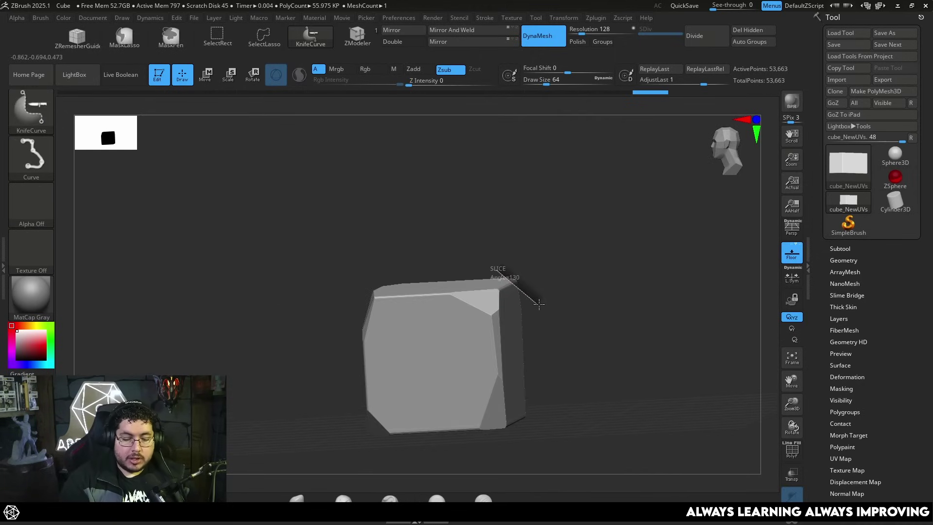
- Check the cut block's silhouette from the back and side, and remesh it with DynaMesh at resolution 376
{"action": "left_click_drag", "start_coordinate": [597, 304], "coordinate": [610, 280], "text": "shift"}
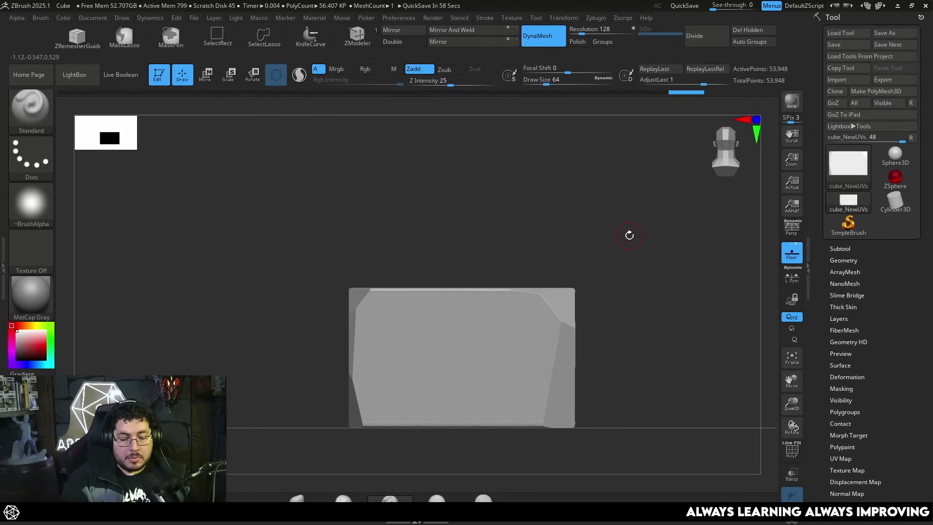
{"action": "left_click_drag", "start_coordinate": [624, 322], "coordinate": [583, 306], "text": "alt"}
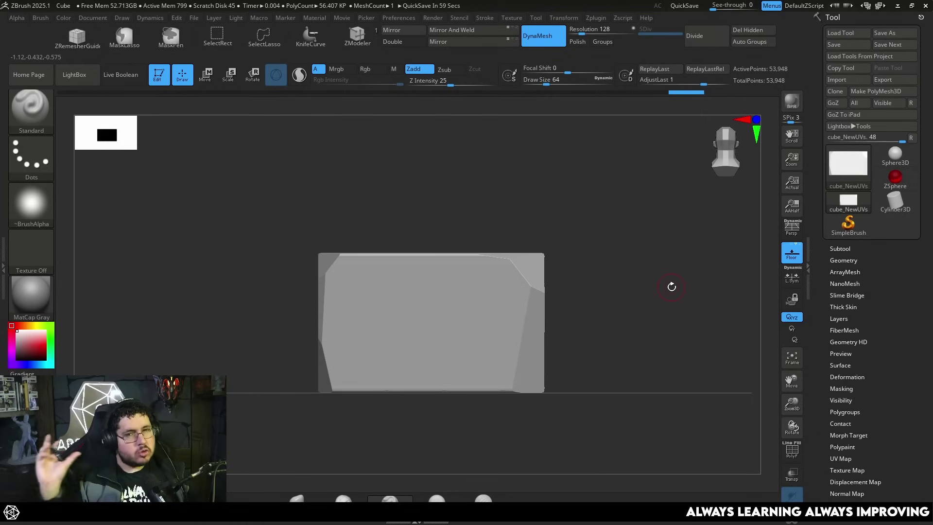
{"action": "left_click_drag", "start_coordinate": [594, 313], "coordinate": [500, 345]}
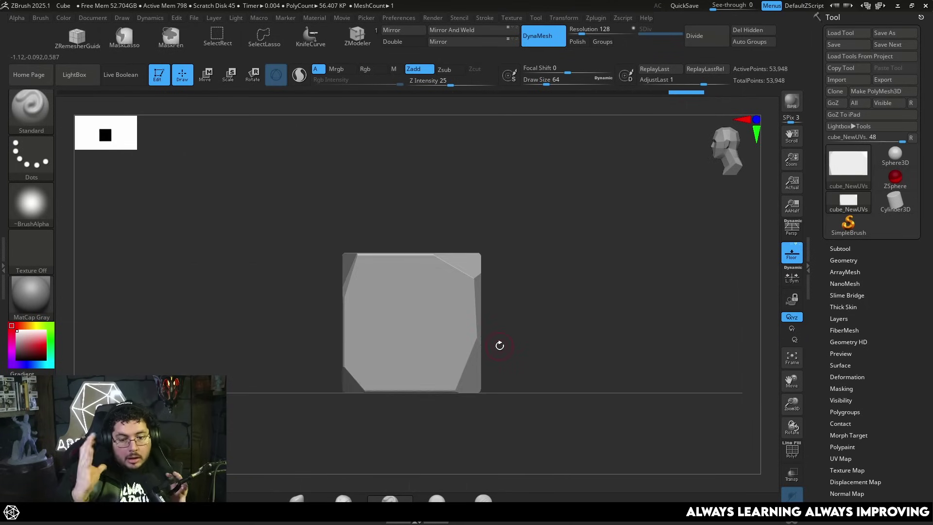
{"action": "left_click_drag", "start_coordinate": [500, 345], "coordinate": [712, 211]}
{"action": "left_click_drag", "start_coordinate": [583, 32], "coordinate": [589, 32]}
{"action": "left_click_drag", "start_coordinate": [625, 192], "coordinate": [541, 296], "text": "ctrl"}
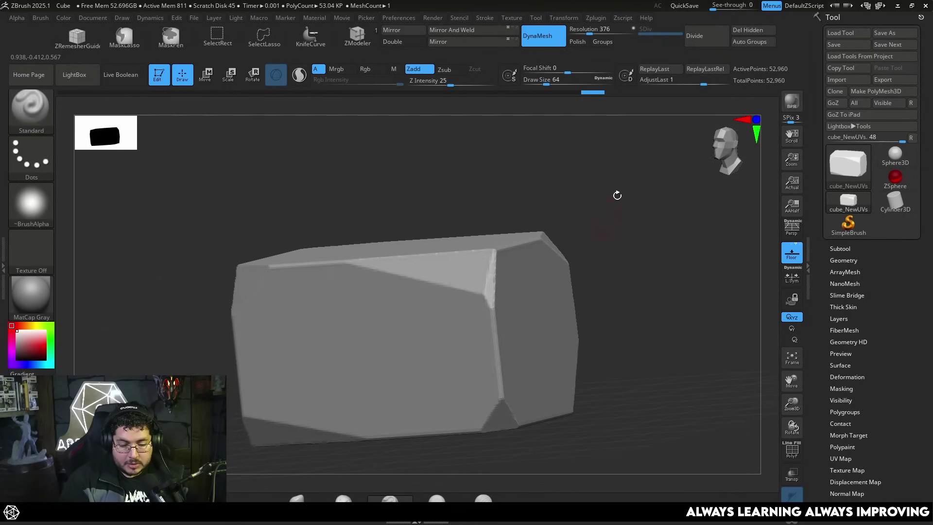
{"action": "left_click_drag", "start_coordinate": [634, 190], "coordinate": [642, 286], "text": "ctrl"}
{"action": "left_click_drag", "start_coordinate": [634, 292], "coordinate": [620, 277]}
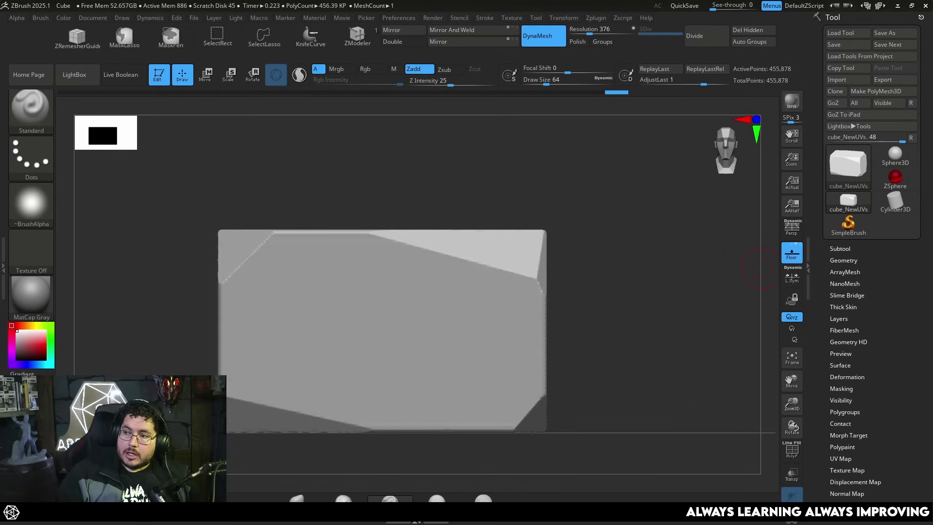
- Switch to the browser window with the STONE BARRIER MEDIEVAL image results and examine the stone wall reference
{"action": "left_click_drag", "start_coordinate": [932, 209], "coordinate": [593, 154]}
{"action": "scroll", "coordinate": [466, 253], "scroll_direction": "up", "scroll_amount": 3}
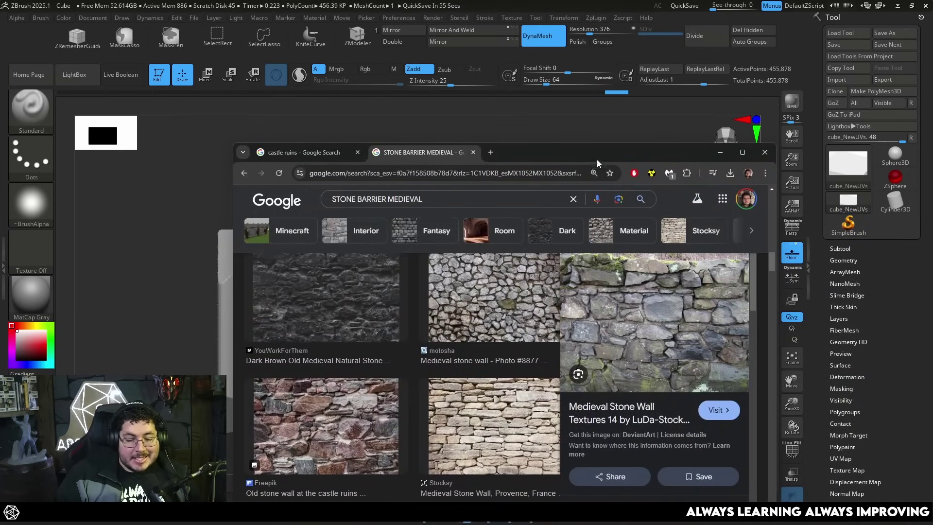
{"action": "left_click_drag", "start_coordinate": [583, 152], "coordinate": [932, 66]}
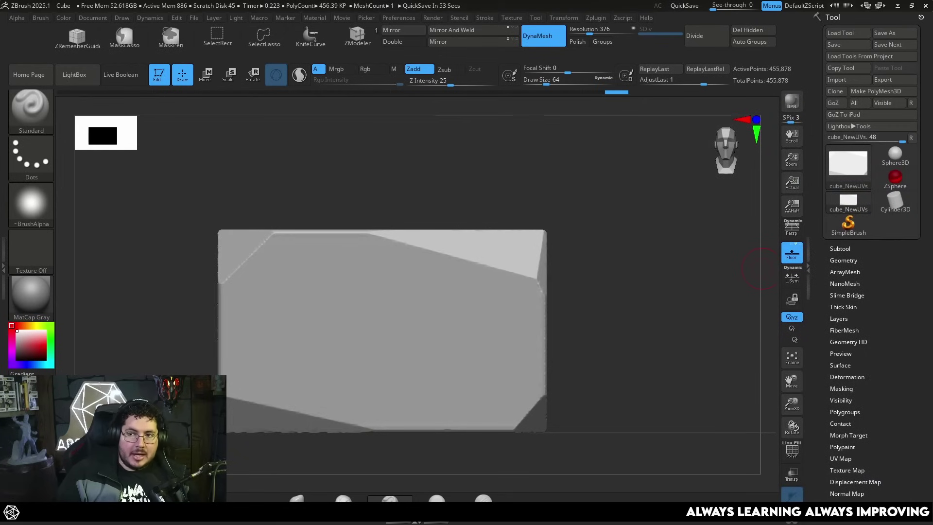
- Load the TrimSmoothBorder brush from the Trim brush folder of the LightBox library
{"action": "left_click_drag", "start_coordinate": [760, 267], "coordinate": [503, 333]}
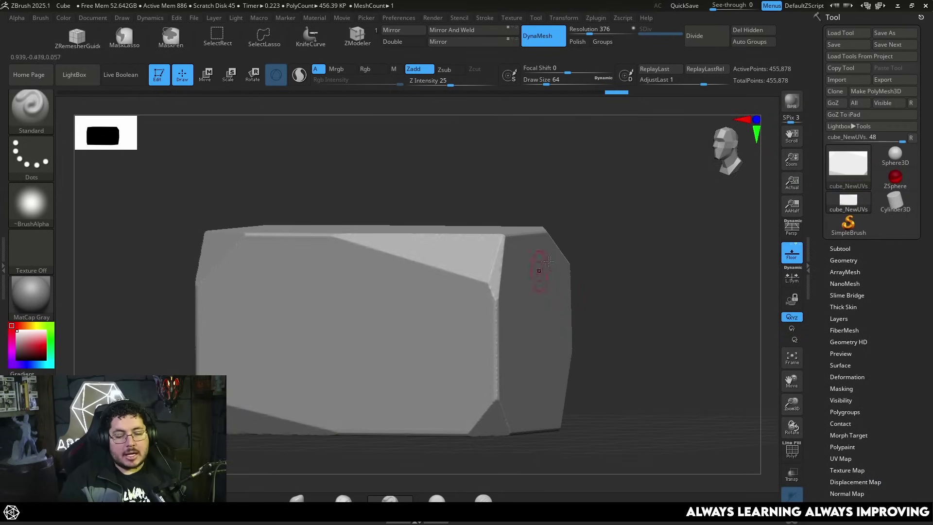
{"action": "left_click_drag", "start_coordinate": [586, 224], "coordinate": [501, 152]}
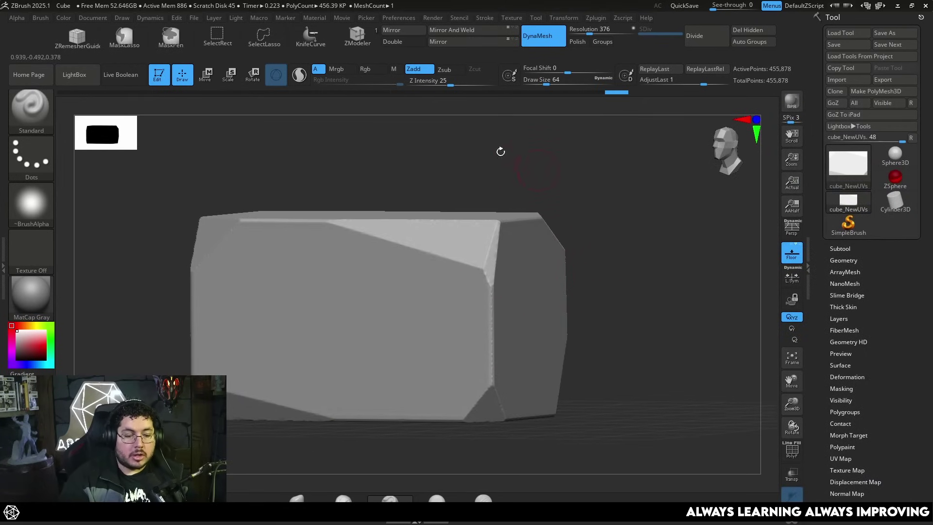
{"action": "left_click", "coordinate": [78, 78]}
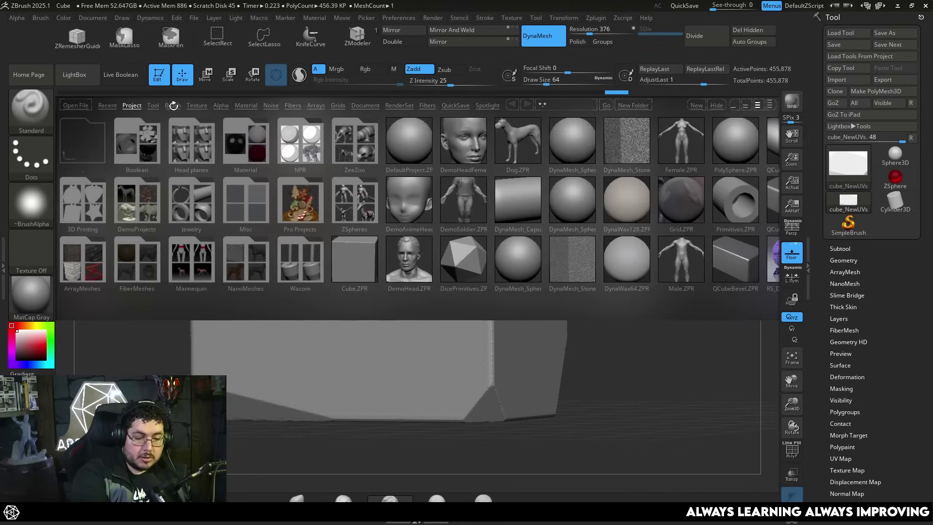
{"action": "left_click", "coordinate": [173, 105]}
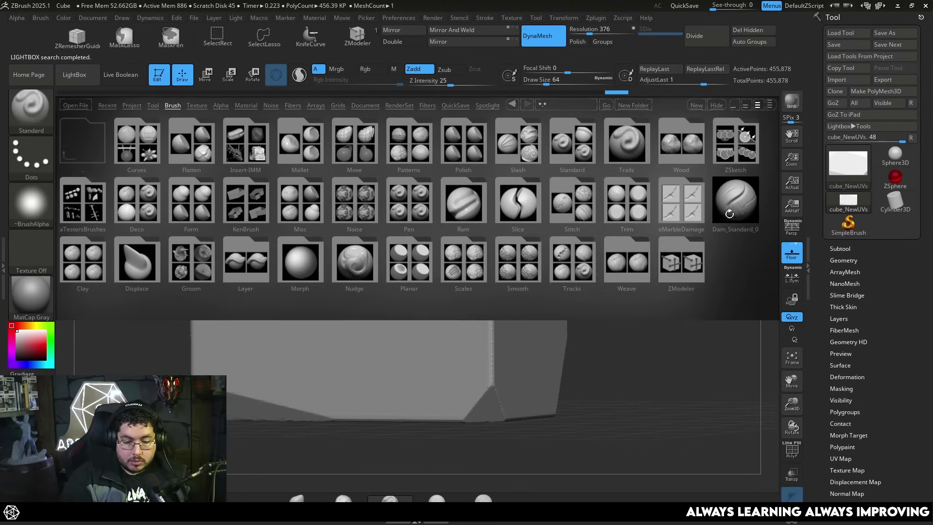
{"action": "left_click", "coordinate": [626, 202]}
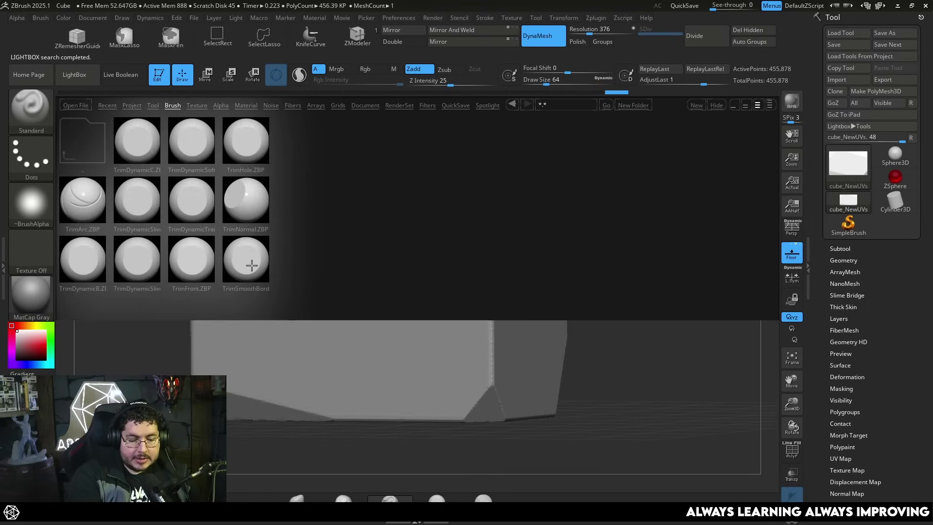
{"action": "double_click", "coordinate": [252, 267]}
{"action": "key", "text": "space"}
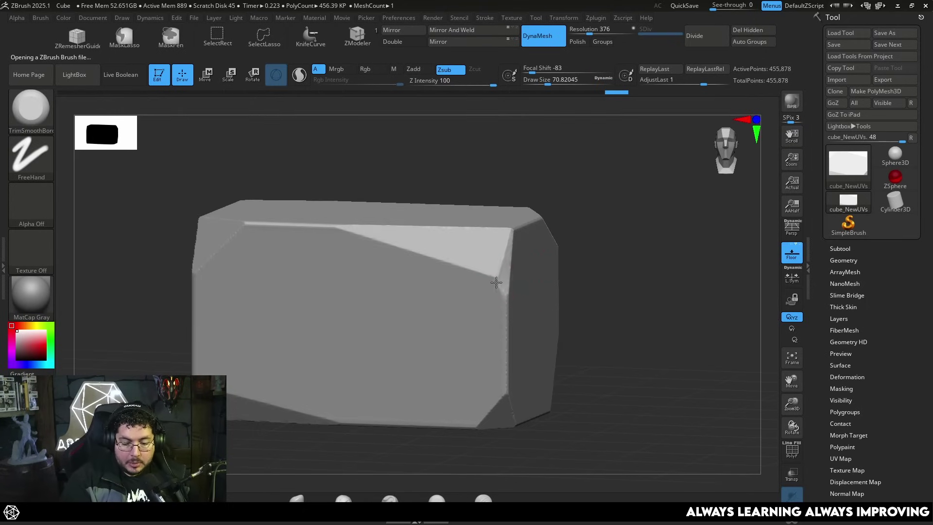
- Chip the front face's upper-right corner with the TrimSmoothBorder brush at a draw size of about 62
{"action": "left_click_drag", "start_coordinate": [481, 271], "coordinate": [471, 270]}
{"action": "key", "text": "space"}
{"action": "left_click_drag", "start_coordinate": [470, 265], "coordinate": [461, 267]}
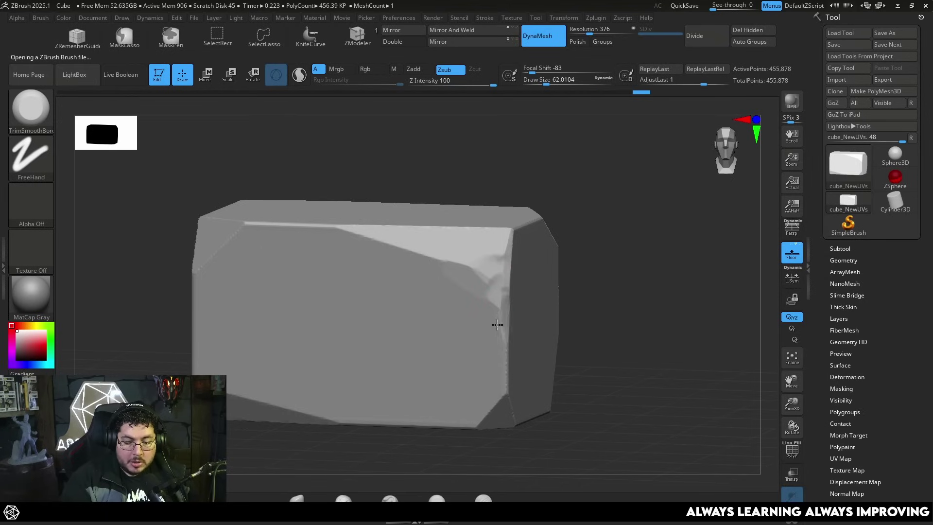
{"action": "left_click_drag", "start_coordinate": [549, 198], "coordinate": [505, 280]}
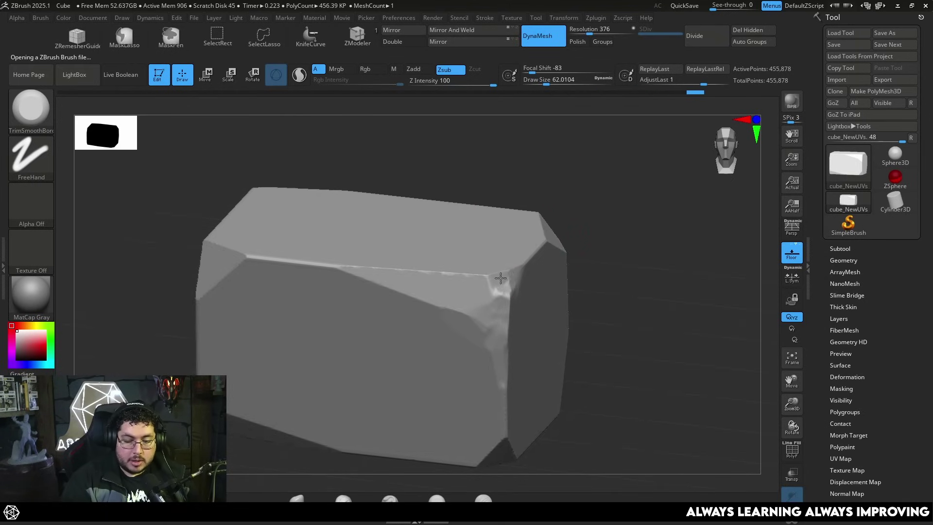
{"action": "left_click_drag", "start_coordinate": [489, 272], "coordinate": [481, 275]}
- Break up the top front edge near the right corner with TrimSmoothBorder at a draw size of about 68
{"action": "left_click_drag", "start_coordinate": [579, 199], "coordinate": [559, 257]}
{"action": "key", "text": "space"}
{"action": "left_click_drag", "start_coordinate": [470, 271], "coordinate": [457, 276]}
{"action": "left_click_drag", "start_coordinate": [405, 264], "coordinate": [509, 281]}
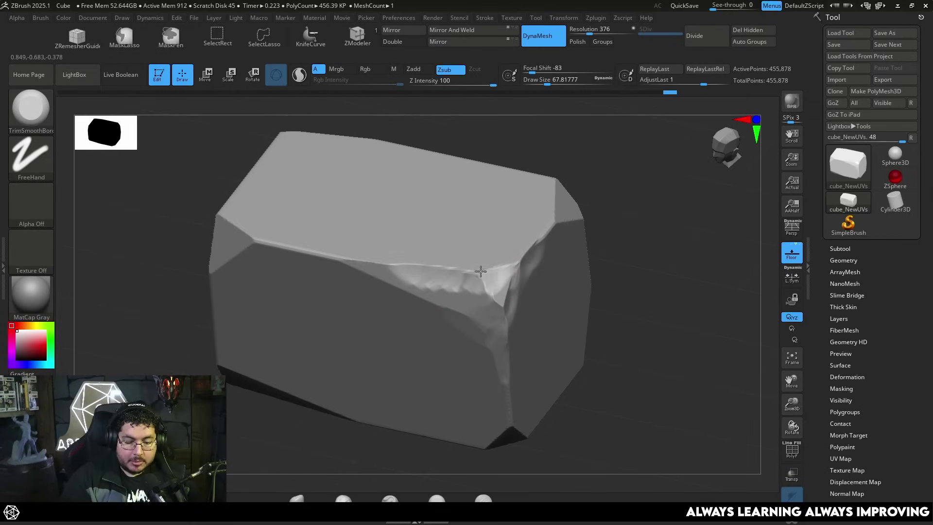
{"action": "left_click_drag", "start_coordinate": [477, 273], "coordinate": [486, 284]}
- Chip down the front-right vertical edge to the lower-right corner, ending with a draw size of about 54
{"action": "mouse_move", "coordinate": [620, 216]}
{"action": "left_mouse_down"}
{"action": "mouse_move", "coordinate": [650, 206]}
{"action": "mouse_move", "coordinate": [602, 267]}
{"action": "mouse_move", "coordinate": [584, 259]}
{"action": "left_mouse_up"}
{"action": "key", "text": "space"}
{"action": "left_click_drag", "start_coordinate": [548, 288], "coordinate": [543, 288]}
{"action": "left_click_drag", "start_coordinate": [574, 292], "coordinate": [542, 291]}
{"action": "key", "text": "bracketleft"}
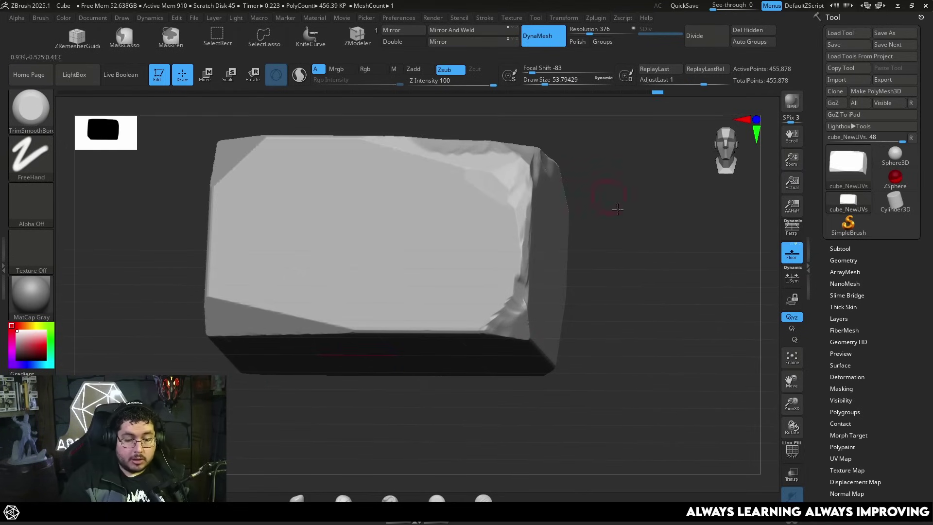
- Carve the first chips into the bevel at the front face's upper-left corner with TrimSmoothBorder
{"action": "left_click_drag", "start_coordinate": [617, 213], "coordinate": [650, 305]}
{"action": "left_click_drag", "start_coordinate": [396, 146], "coordinate": [659, 202]}
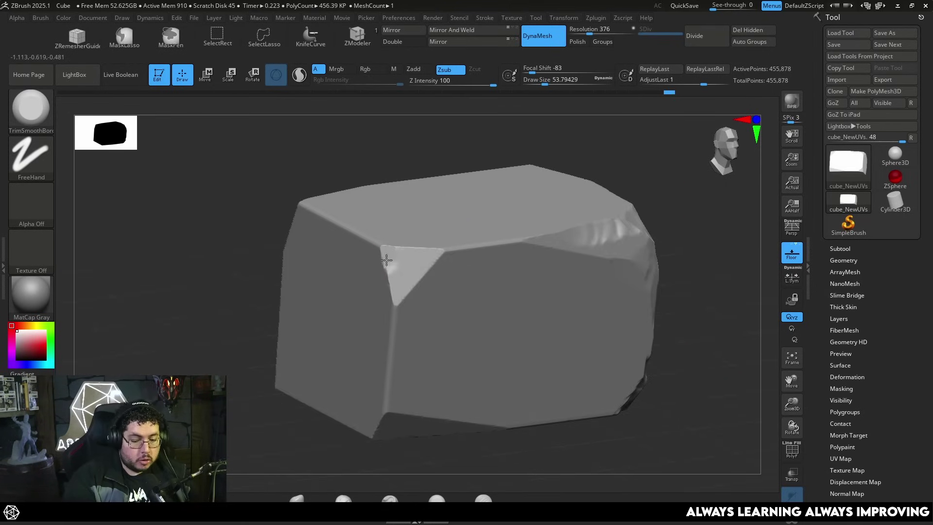
{"action": "left_click_drag", "start_coordinate": [386, 263], "coordinate": [378, 245]}
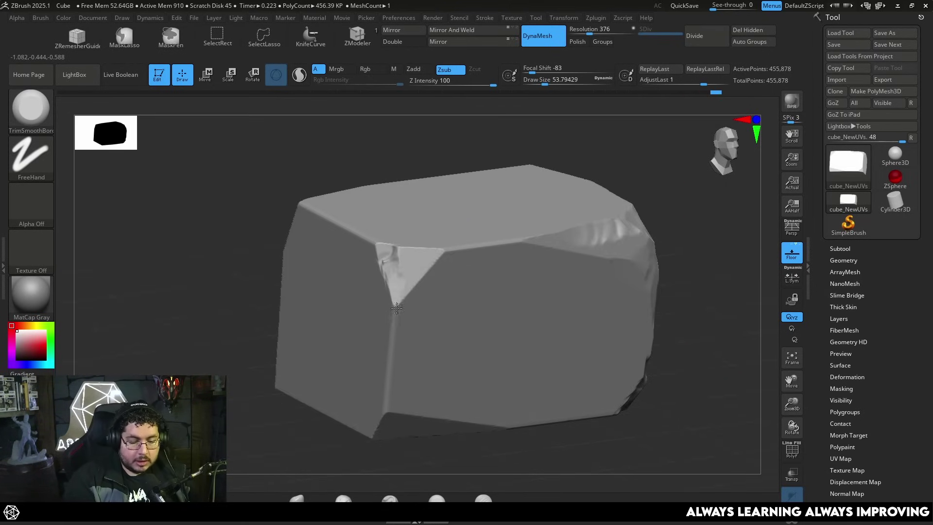
{"action": "mouse_move", "coordinate": [398, 307]}
{"action": "left_mouse_down"}
{"action": "mouse_move", "coordinate": [420, 272]}
{"action": "mouse_move", "coordinate": [428, 283]}
{"action": "left_mouse_up"}
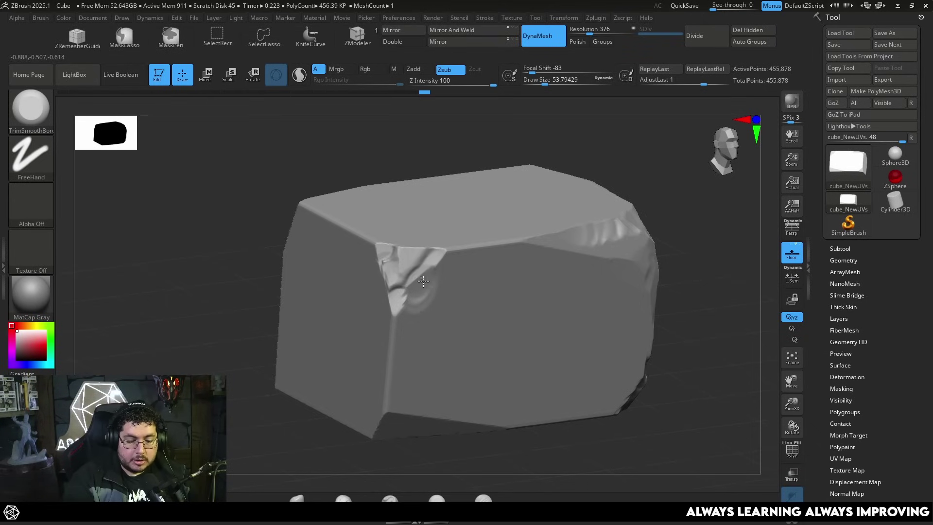
- Deepen the upper-left corner damage from above and along the block's left end with more TrimSmoothBorder strokes
{"action": "right_click_drag", "start_coordinate": [562, 202], "coordinate": [454, 225]}
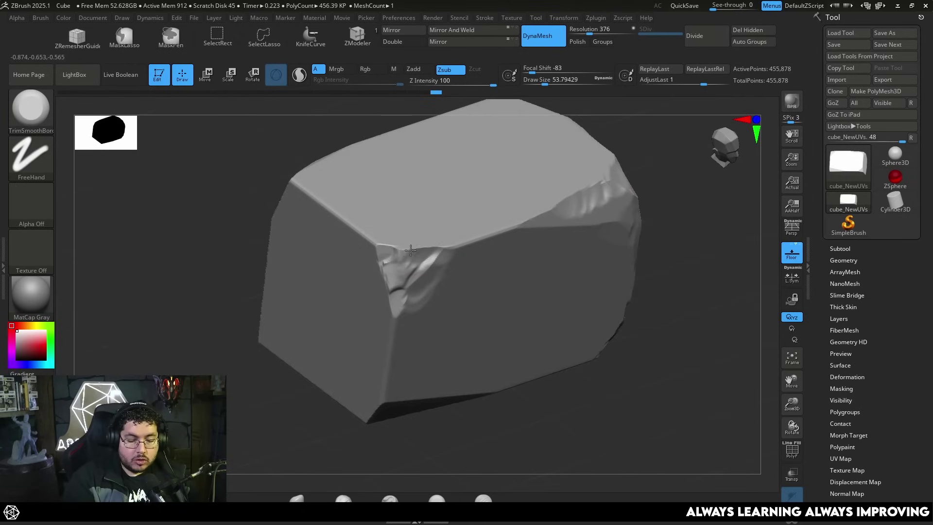
{"action": "mouse_move", "coordinate": [398, 248]}
{"action": "left_mouse_down"}
{"action": "mouse_move", "coordinate": [371, 242]}
{"action": "mouse_move", "coordinate": [381, 296]}
{"action": "left_mouse_up"}
{"action": "left_click_drag", "start_coordinate": [395, 266], "coordinate": [389, 246]}
{"action": "left_click_drag", "start_coordinate": [680, 189], "coordinate": [621, 161]}
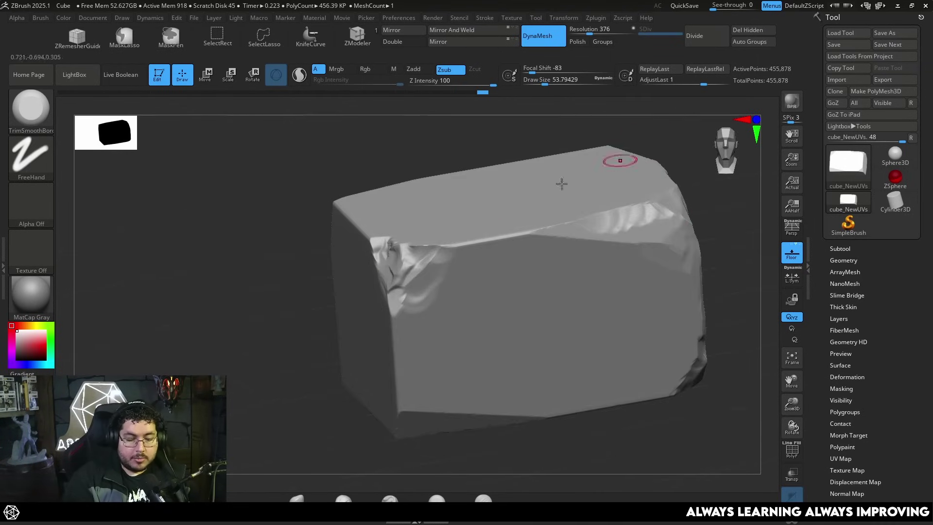
{"action": "left_click_drag", "start_coordinate": [306, 327], "coordinate": [375, 299]}
{"action": "left_click_drag", "start_coordinate": [383, 258], "coordinate": [403, 250]}
- Chip the middle of the top front edge and rework the upper-right bevel's border at a draw size of about 44
{"action": "left_click_drag", "start_coordinate": [599, 198], "coordinate": [579, 193], "text": "shift"}
{"action": "left_click_drag", "start_coordinate": [693, 211], "coordinate": [684, 174], "text": "alt"}
{"action": "right_click_drag", "start_coordinate": [684, 174], "coordinate": [690, 221]}
{"action": "key", "text": "space"}
{"action": "left_click_drag", "start_coordinate": [557, 209], "coordinate": [496, 187]}
{"action": "key", "text": "space"}
{"action": "left_click", "coordinate": [505, 195]}
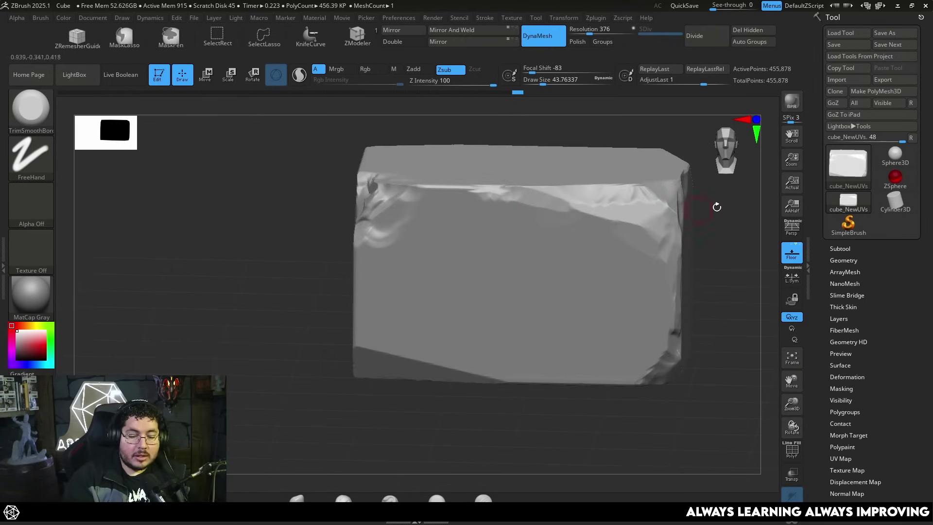
{"action": "right_click_drag", "start_coordinate": [721, 204], "coordinate": [700, 202], "text": "alt"}
{"action": "left_click_drag", "start_coordinate": [567, 208], "coordinate": [573, 222]}
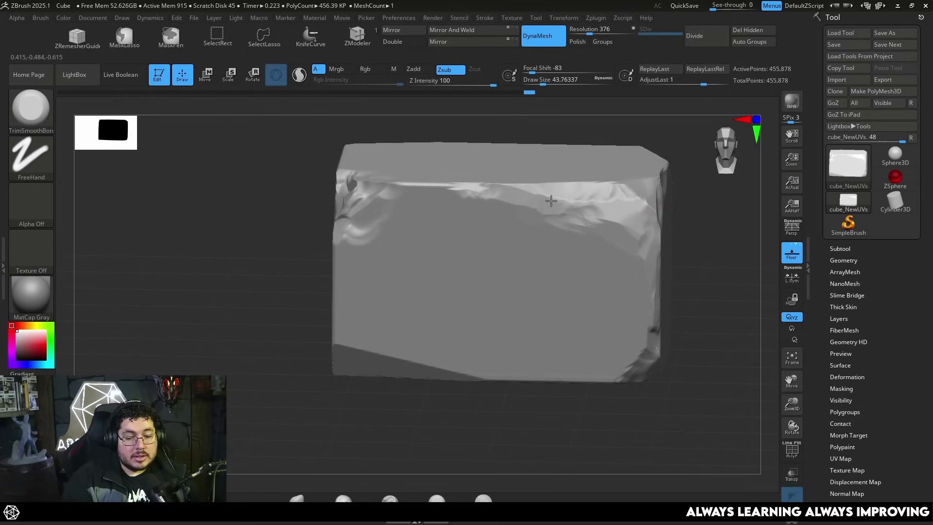
- Wear down the lower-left front corner and the vertical edge above it at a draw size of about 74
{"action": "right_click_drag", "start_coordinate": [682, 202], "coordinate": [684, 217], "text": "shift"}
{"action": "key", "text": "space"}
{"action": "left_click_drag", "start_coordinate": [408, 276], "coordinate": [412, 276]}
{"action": "right_click_drag", "start_coordinate": [322, 346], "coordinate": [370, 338]}
{"action": "key", "text": "space"}
{"action": "left_click_drag", "start_coordinate": [390, 281], "coordinate": [377, 307]}
{"action": "right_click_drag", "start_coordinate": [383, 298], "coordinate": [390, 262]}
{"action": "mouse_move", "coordinate": [391, 306]}
{"action": "left_mouse_down"}
{"action": "mouse_move", "coordinate": [377, 325]}
{"action": "mouse_move", "coordinate": [391, 325]}
{"action": "mouse_move", "coordinate": [388, 286]}
{"action": "left_mouse_up"}
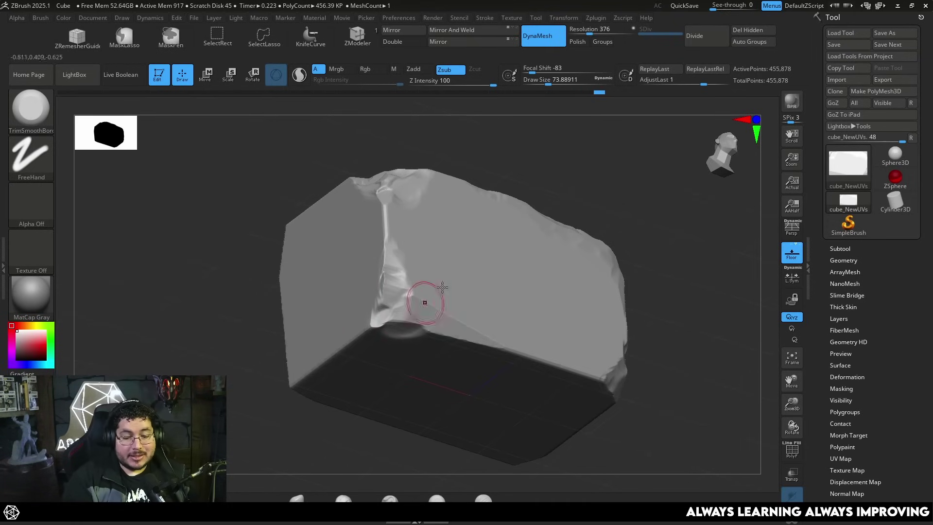
- Carve chips along the lower-left bevel and bottom front edge with TrimSmoothBorder at a draw size of about 56
{"action": "right_click_drag", "start_coordinate": [427, 302], "coordinate": [462, 319]}
{"action": "mouse_move", "coordinate": [463, 320]}
{"action": "left_mouse_down"}
{"action": "mouse_move", "coordinate": [413, 297]}
{"action": "mouse_move", "coordinate": [432, 311]}
{"action": "left_mouse_up"}
{"action": "key", "text": "space"}
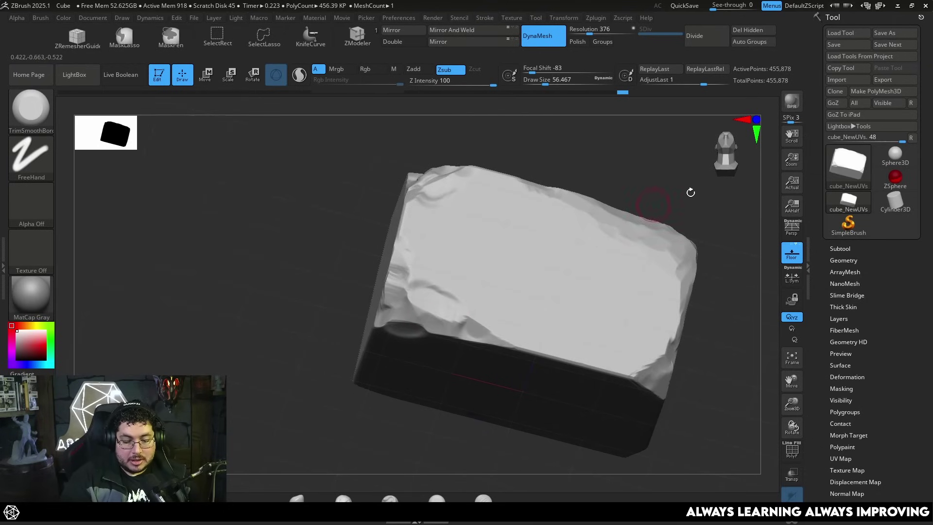
{"action": "mouse_move", "coordinate": [694, 188]}
{"action": "right_mouse_down", "text": "shift"}
{"action": "mouse_move", "coordinate": [680, 207]}
{"action": "mouse_move", "coordinate": [674, 187]}
{"action": "right_mouse_up", "text": "shift"}
{"action": "mouse_move", "coordinate": [441, 365]}
{"action": "left_mouse_down"}
{"action": "mouse_move", "coordinate": [433, 370]}
{"action": "mouse_move", "coordinate": [418, 348]}
{"action": "left_mouse_up"}
{"action": "mouse_move", "coordinate": [371, 365]}
{"action": "left_mouse_down"}
{"action": "mouse_move", "coordinate": [374, 372]}
{"action": "mouse_move", "coordinate": [368, 364]}
{"action": "left_mouse_up"}
- Trim the front-left vertical edge and broaden the lower-left damage across the front face, increasing the draw size to about 101
{"action": "right_click_drag", "start_coordinate": [458, 424], "coordinate": [470, 440], "text": "alt"}
{"action": "right_click_drag", "start_coordinate": [470, 439], "coordinate": [515, 440]}
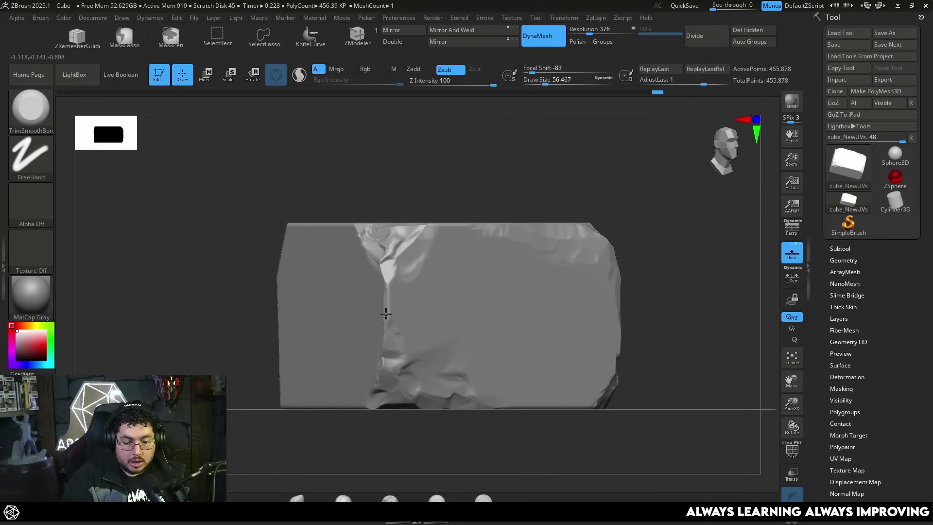
{"action": "mouse_move", "coordinate": [646, 208]}
{"action": "right_mouse_down", "text": "shift"}
{"action": "mouse_move", "coordinate": [713, 218]}
{"action": "mouse_move", "coordinate": [634, 212]}
{"action": "right_mouse_up", "text": "shift"}
{"action": "key", "text": "space"}
{"action": "left_click_drag", "start_coordinate": [369, 344], "coordinate": [389, 344]}
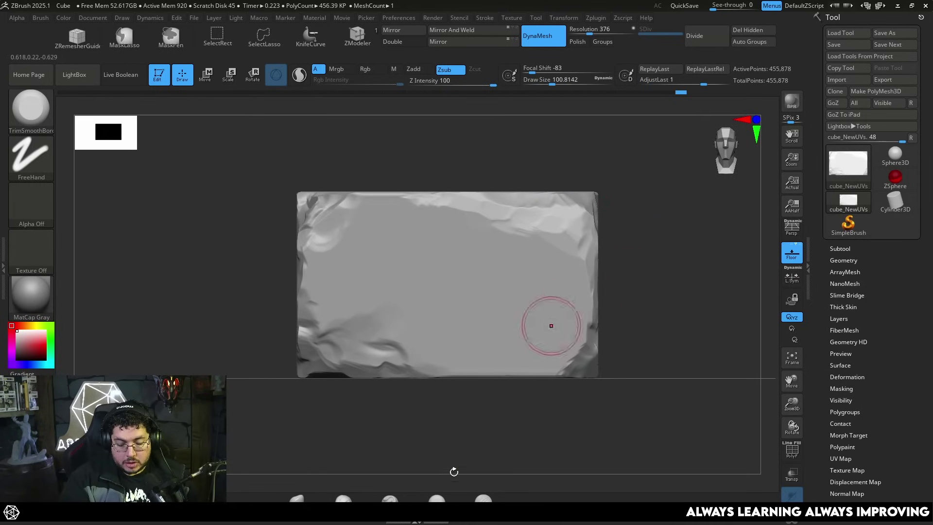
{"action": "left_click", "coordinate": [436, 500]}
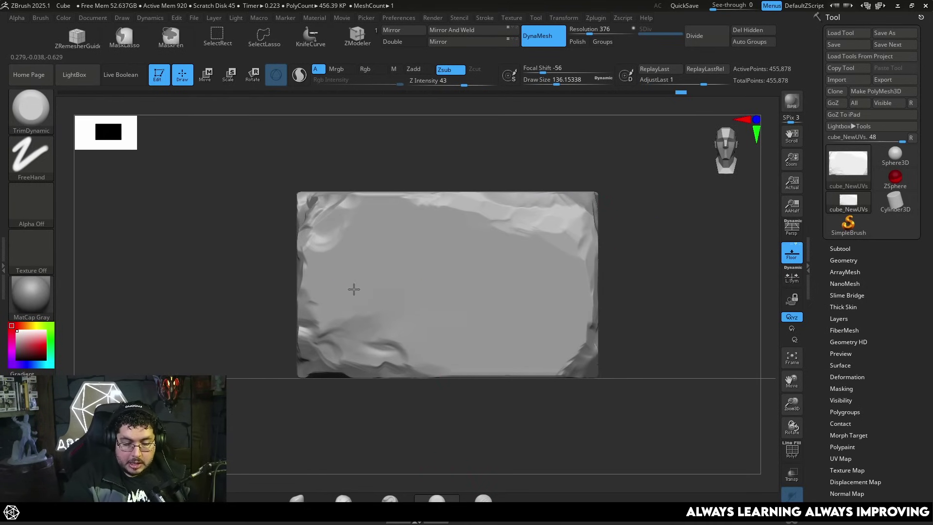
{"action": "mouse_move", "coordinate": [529, 296]}
{"action": "right_mouse_down", "text": "ctrl"}
{"action": "mouse_move", "coordinate": [627, 250]}
{"action": "mouse_move", "coordinate": [623, 273]}
{"action": "mouse_move", "coordinate": [521, 287]}
{"action": "right_mouse_up", "text": "ctrl"}
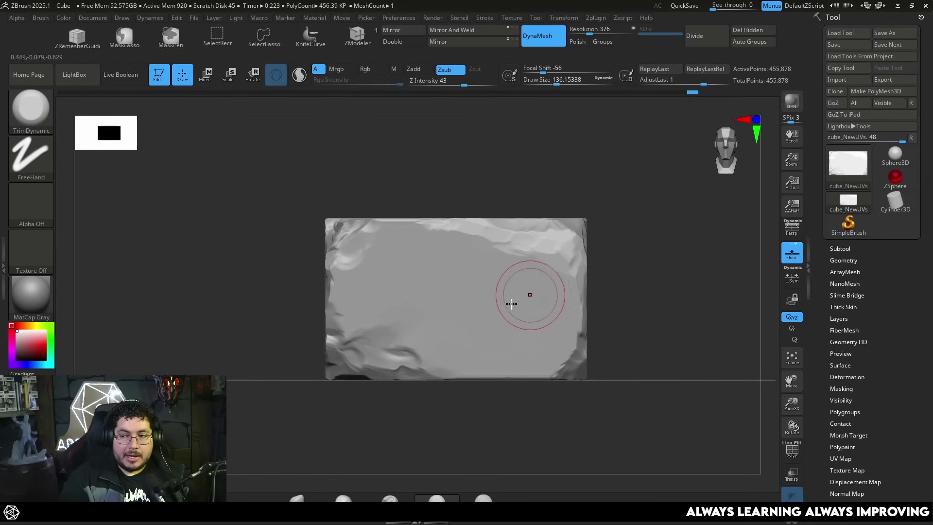
{"action": "left_click_drag", "start_coordinate": [629, 271], "coordinate": [573, 272]}
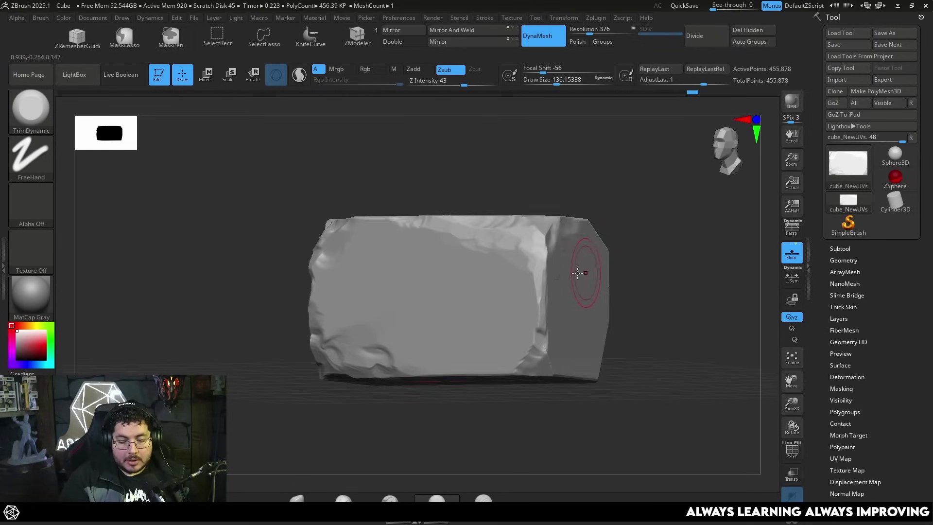
{"action": "mouse_move", "coordinate": [634, 266]}
{"action": "left_mouse_down"}
{"action": "mouse_move", "coordinate": [642, 270]}
{"action": "mouse_move", "coordinate": [632, 270]}
{"action": "left_mouse_up"}
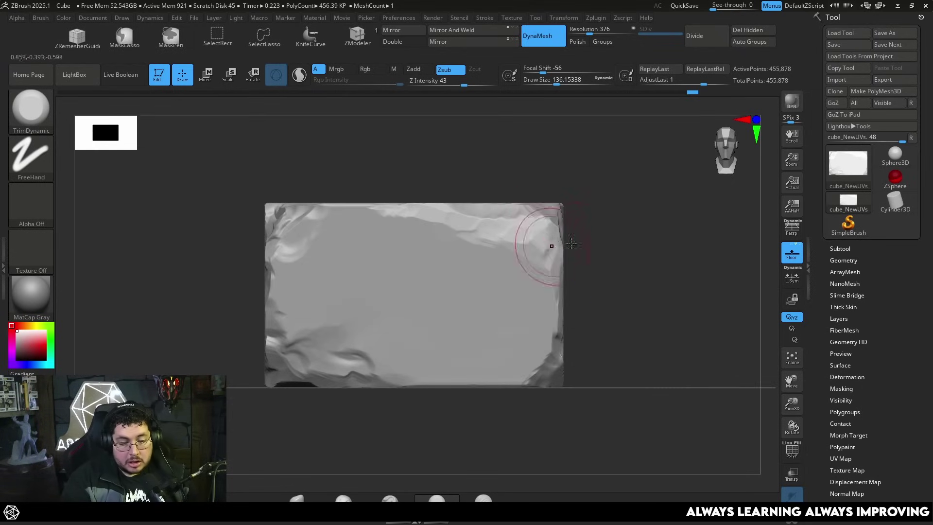
{"action": "mouse_move", "coordinate": [602, 231]}
{"action": "left_mouse_down", "text": "alt"}
{"action": "mouse_move", "coordinate": [615, 280]}
{"action": "mouse_move", "coordinate": [649, 268]}
{"action": "left_mouse_up", "text": "alt"}
- Carve rough gouges beside the front face's upper-left corner with ClayBuildup at a draw size of about 33
{"action": "left_click", "coordinate": [348, 497]}
{"action": "key", "text": "space"}
{"action": "left_click_drag", "start_coordinate": [377, 277], "coordinate": [370, 269]}
{"action": "key", "text": "space"}
{"action": "left_click_drag", "start_coordinate": [406, 192], "coordinate": [404, 219]}
{"action": "key", "text": "space"}
{"action": "left_click_drag", "start_coordinate": [374, 278], "coordinate": [360, 258]}
{"action": "key", "text": "]"}
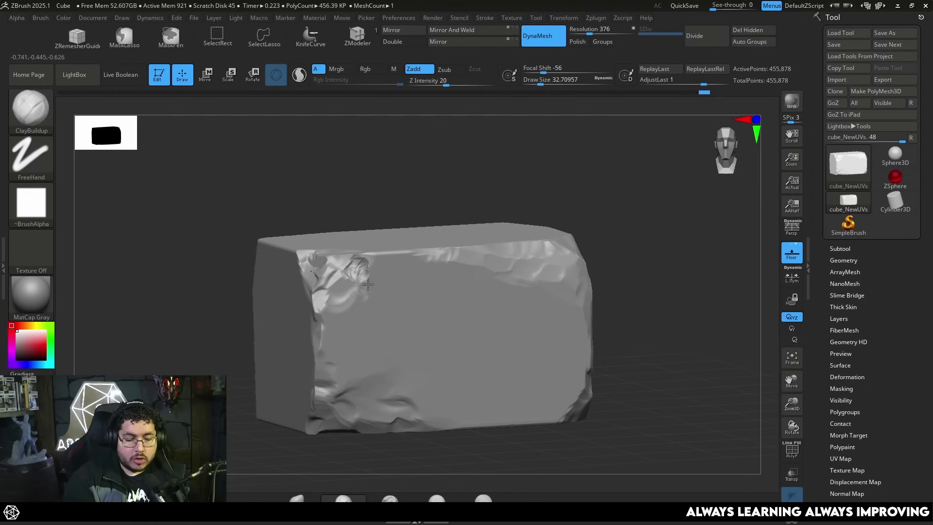
{"action": "right_click_drag", "start_coordinate": [359, 289], "coordinate": [359, 251]}
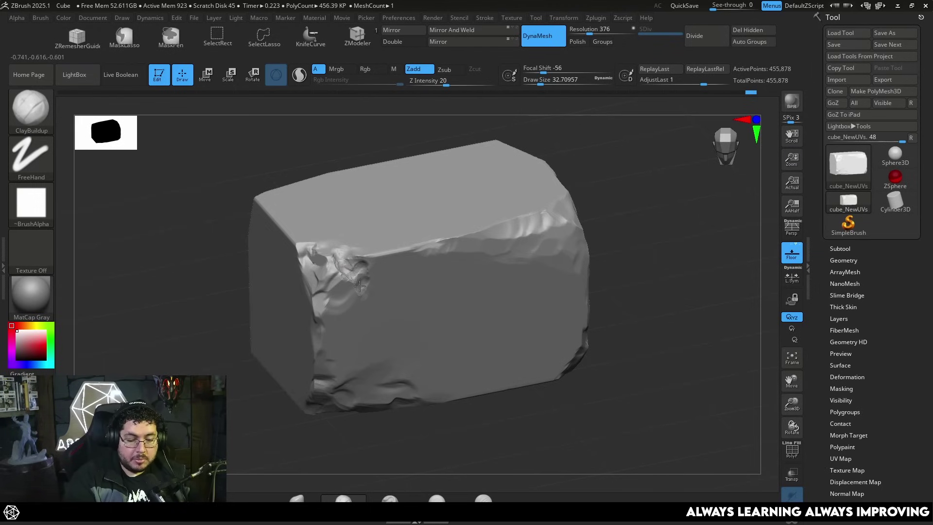
{"action": "right_click_drag", "start_coordinate": [485, 165], "coordinate": [496, 151], "text": "shift"}
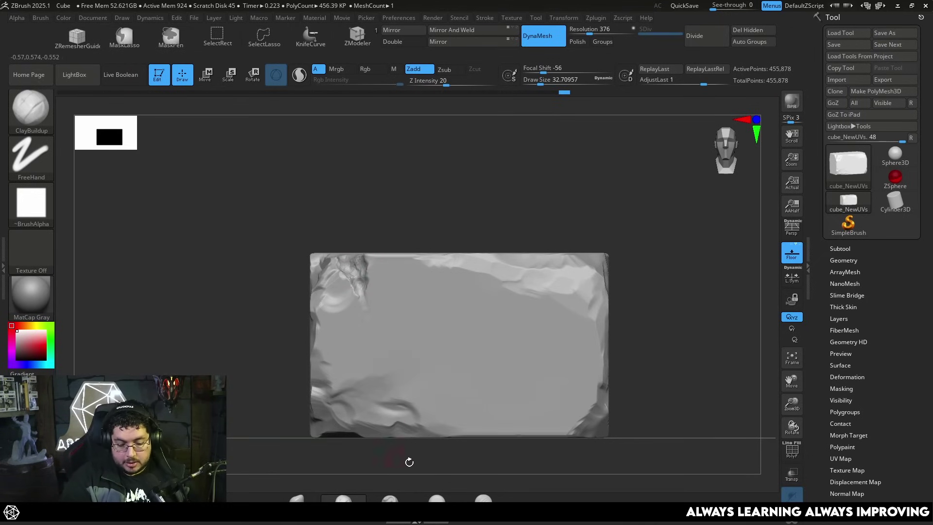
{"action": "right_click_drag", "start_coordinate": [666, 318], "coordinate": [642, 296], "text": "ctrl"}
{"action": "right_click_drag", "start_coordinate": [578, 321], "coordinate": [434, 395]}
{"action": "mouse_move", "coordinate": [592, 317]}
{"action": "right_mouse_down"}
{"action": "mouse_move", "coordinate": [673, 294]}
{"action": "mouse_move", "coordinate": [547, 306]}
{"action": "mouse_move", "coordinate": [610, 287]}
{"action": "mouse_move", "coordinate": [586, 301]}
{"action": "mouse_move", "coordinate": [502, 299]}
{"action": "right_mouse_up"}
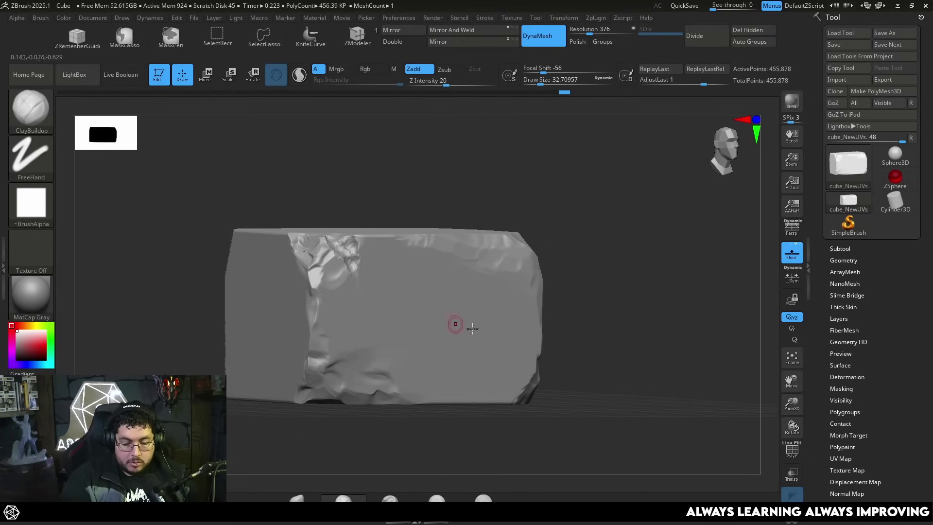
{"action": "key", "text": "space"}
{"action": "left_click_drag", "start_coordinate": [476, 295], "coordinate": [492, 295]}
{"action": "mouse_move", "coordinate": [472, 349]}
{"action": "right_mouse_down"}
{"action": "mouse_move", "coordinate": [589, 263]}
{"action": "mouse_move", "coordinate": [571, 301]}
{"action": "mouse_move", "coordinate": [500, 309]}
{"action": "right_mouse_up"}
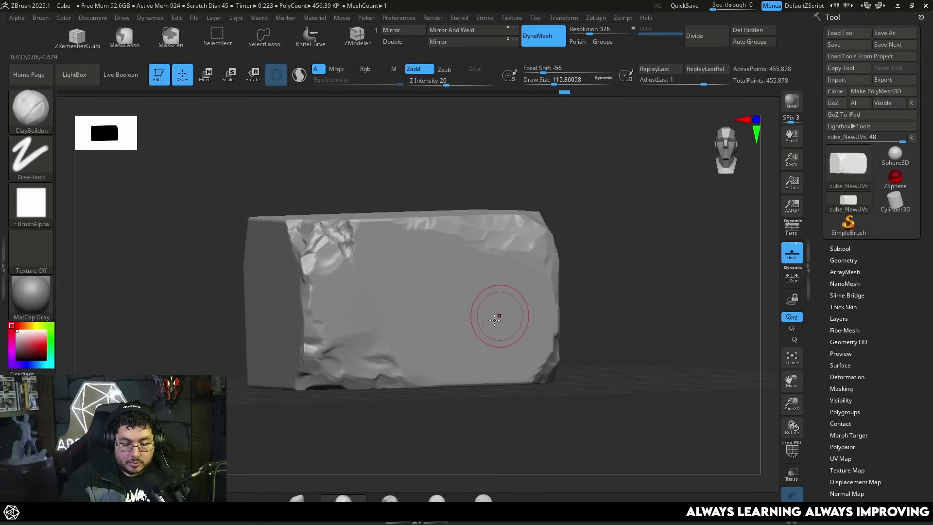
{"action": "key", "text": "ctrl+z"}
{"action": "right_click_drag", "start_coordinate": [583, 290], "coordinate": [606, 302]}
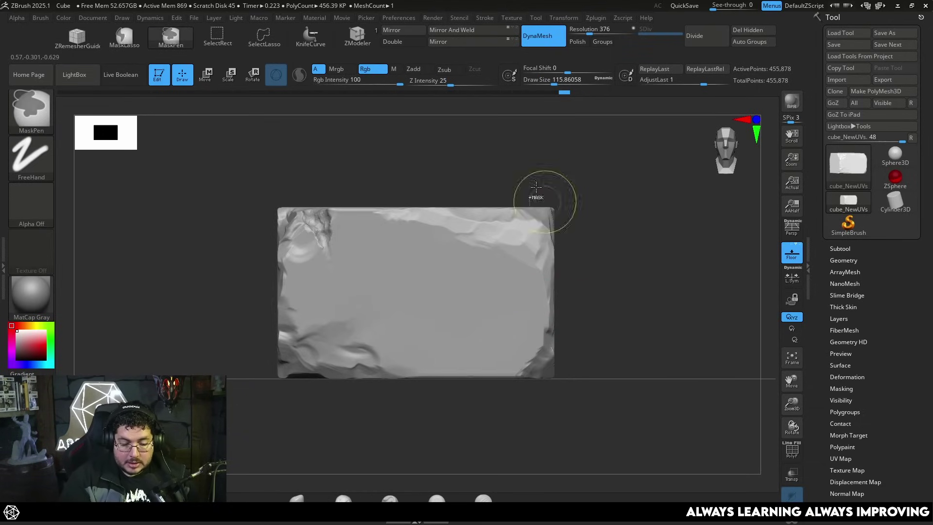
- Mask the front face's lower-right part with MaskLasso, invert the mask, and move that part slightly outward as a raised stone layer
{"action": "left_click", "coordinate": [125, 37]}
{"action": "mouse_move", "coordinate": [374, 370]}
{"action": "left_mouse_down", "text": "ctrl"}
{"action": "mouse_move", "coordinate": [402, 410]}
{"action": "mouse_move", "coordinate": [427, 343]}
{"action": "mouse_move", "coordinate": [519, 290]}
{"action": "mouse_move", "coordinate": [636, 240]}
{"action": "mouse_move", "coordinate": [683, 364]}
{"action": "mouse_move", "coordinate": [496, 452]}
{"action": "left_mouse_up", "text": "ctrl"}
{"action": "right_click_drag", "start_coordinate": [623, 355], "coordinate": [670, 358]}
{"action": "left_click", "coordinate": [655, 360], "text": "ctrl"}
{"action": "left_click_drag", "start_coordinate": [655, 358], "coordinate": [671, 340]}
{"action": "key", "text": "w"}
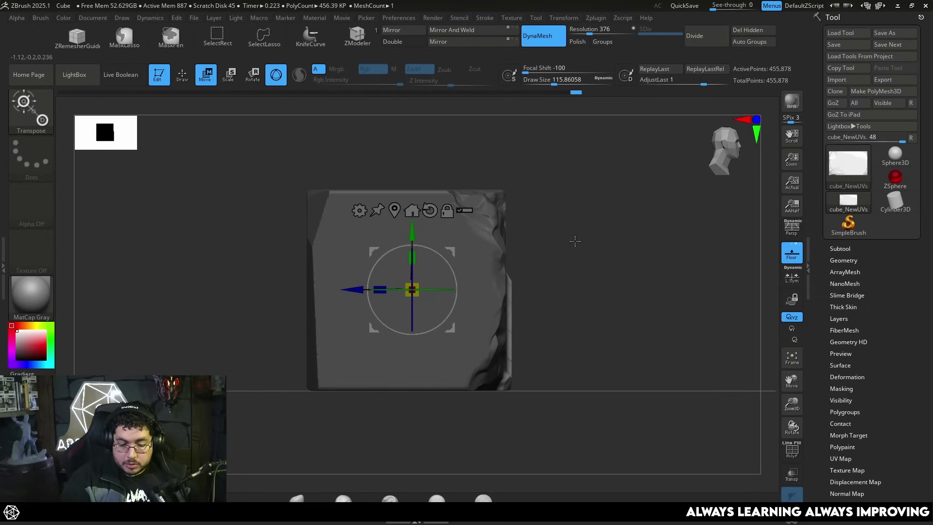
{"action": "key", "text": "q"}
- Chip the new diagonal ledge's right half with the TrimSmoothBorder brush at a draw size of about 31
{"action": "mouse_move", "coordinate": [573, 243]}
{"action": "left_mouse_down"}
{"action": "mouse_move", "coordinate": [573, 298]}
{"action": "mouse_move", "coordinate": [626, 275]}
{"action": "mouse_move", "coordinate": [640, 289]}
{"action": "left_mouse_up"}
{"action": "key", "text": "space"}
{"action": "left_click_drag", "start_coordinate": [580, 292], "coordinate": [569, 291]}
{"action": "key", "text": "b"}
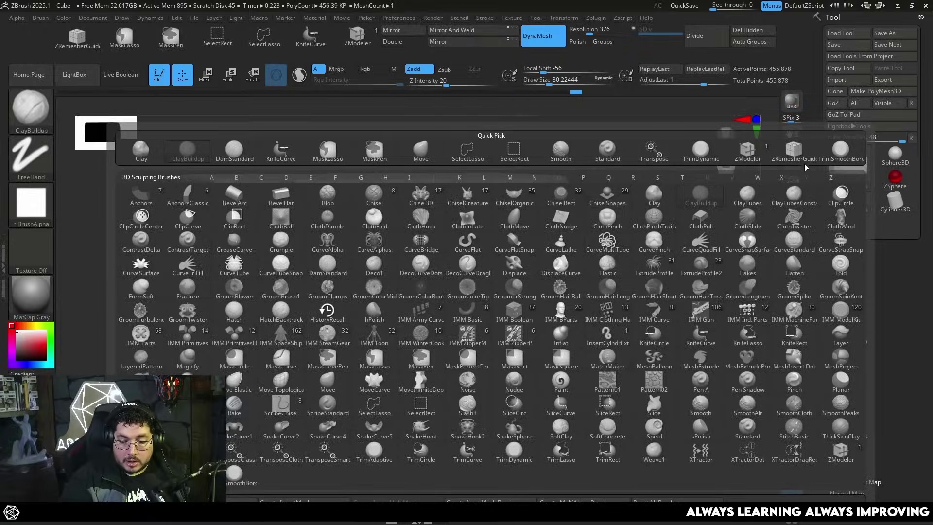
{"action": "left_click", "coordinate": [835, 158]}
{"action": "key", "text": "space"}
{"action": "left_click_drag", "start_coordinate": [608, 247], "coordinate": [596, 247]}
{"action": "left_click_drag", "start_coordinate": [592, 259], "coordinate": [571, 274]}
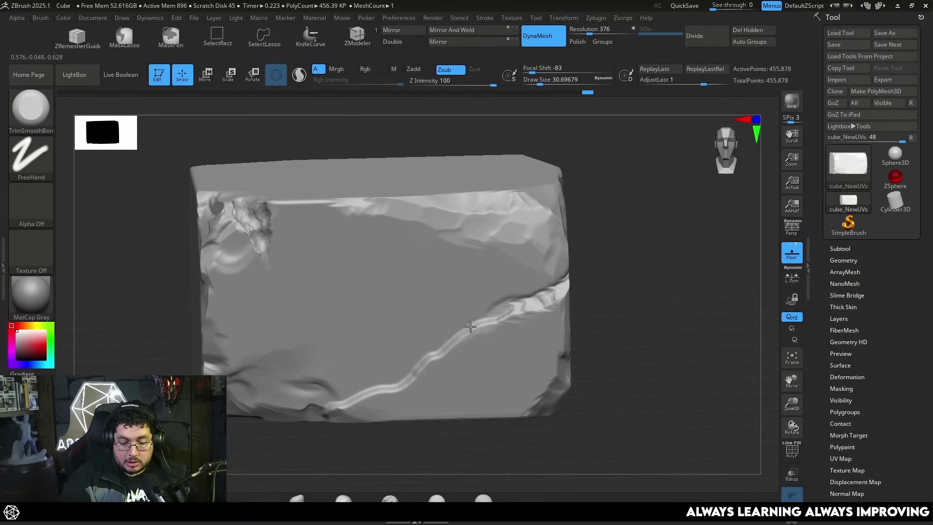
{"action": "left_click_drag", "start_coordinate": [498, 316], "coordinate": [473, 328]}
{"action": "left_click_drag", "start_coordinate": [606, 275], "coordinate": [640, 241], "text": "shift"}
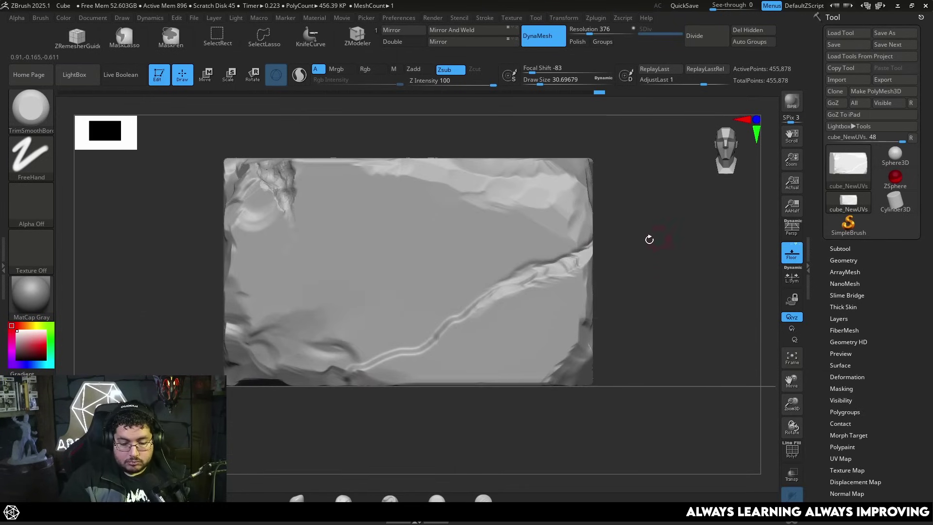
- Continue trimming the diagonal ledge from its right end toward the middle with adjusted TrimSmoothBorder sizes
{"action": "key", "text": "space"}
{"action": "left_click_drag", "start_coordinate": [541, 283], "coordinate": [527, 302]}
{"action": "key", "text": "space"}
{"action": "left_click_drag", "start_coordinate": [567, 274], "coordinate": [573, 274]}
{"action": "mouse_move", "coordinate": [573, 278]}
{"action": "left_mouse_down"}
{"action": "mouse_move", "coordinate": [583, 272]}
{"action": "mouse_move", "coordinate": [440, 337]}
{"action": "left_mouse_up"}
- Flatten and blend the diagonal ledge's middle and lower-left end with TrimDynamic at draw sizes of about 94 and 80
{"action": "left_click", "coordinate": [437, 499]}
{"action": "mouse_move", "coordinate": [397, 359]}
{"action": "left_mouse_down"}
{"action": "mouse_move", "coordinate": [364, 372]}
{"action": "mouse_move", "coordinate": [421, 348]}
{"action": "mouse_move", "coordinate": [394, 342]}
{"action": "mouse_move", "coordinate": [440, 304]}
{"action": "left_mouse_up"}
{"action": "mouse_move", "coordinate": [602, 311]}
{"action": "left_mouse_down"}
{"action": "mouse_move", "coordinate": [645, 296]}
{"action": "mouse_move", "coordinate": [508, 291]}
{"action": "left_mouse_up"}
{"action": "key", "text": "space"}
{"action": "left_click_drag", "start_coordinate": [413, 316], "coordinate": [416, 316]}
{"action": "left_click_drag", "start_coordinate": [522, 247], "coordinate": [458, 335], "text": "shift"}
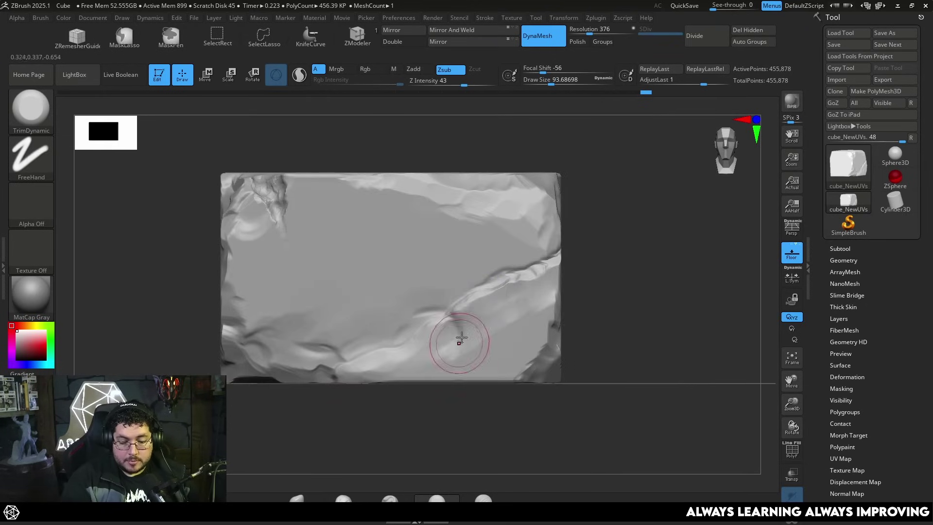
{"action": "left_click_drag", "start_coordinate": [348, 366], "coordinate": [417, 344]}
{"action": "key", "text": "space"}
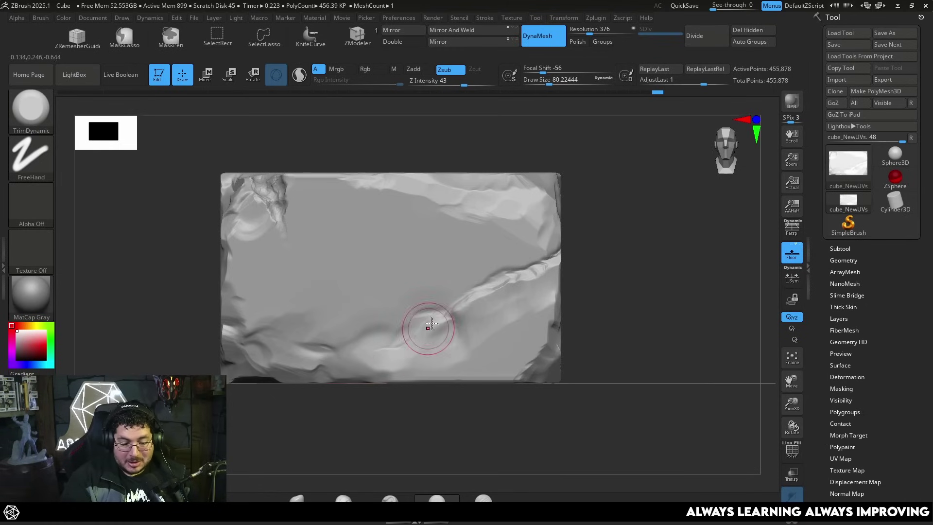
- Add ClayBuildup strokes to the ledge's lower-left part and flatten them with TrimDynamic, both at a draw size of about 80
{"action": "key", "text": "b"}
{"action": "key", "text": "c"}
{"action": "key", "text": "b"}
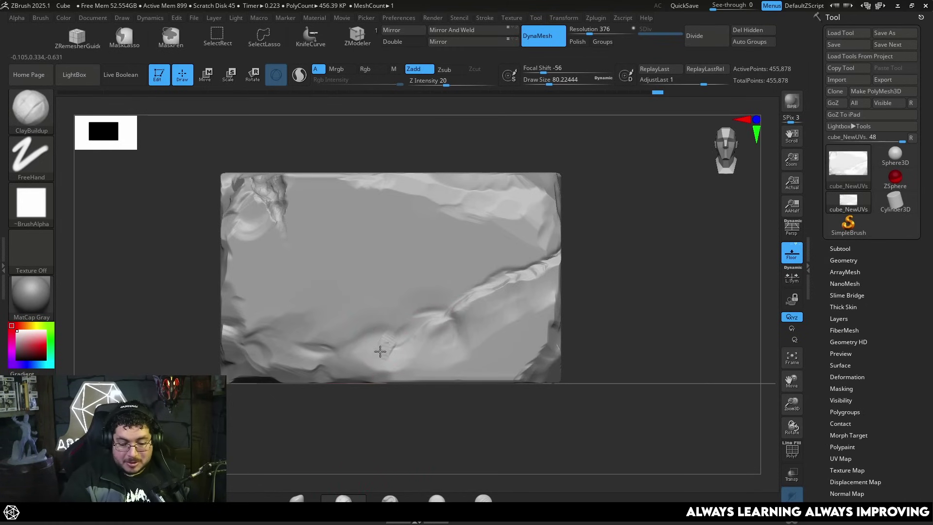
{"action": "left_click_drag", "start_coordinate": [401, 342], "coordinate": [411, 348]}
{"action": "key", "text": "b"}
{"action": "key", "text": "t"}
{"action": "key", "text": "d"}
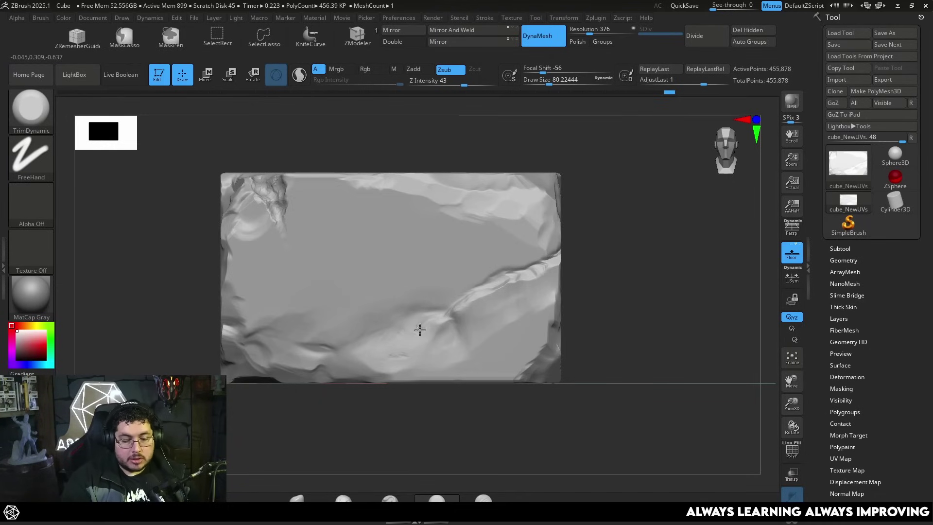
{"action": "mouse_move", "coordinate": [421, 331]}
{"action": "left_mouse_down"}
{"action": "mouse_move", "coordinate": [437, 338]}
{"action": "mouse_move", "coordinate": [430, 324]}
{"action": "left_mouse_up"}
- Sculpt a short branch running down from the diagonal ledge's middle with ClayBuildup at draw sizes of about 25 and 35
{"action": "key", "text": "space"}
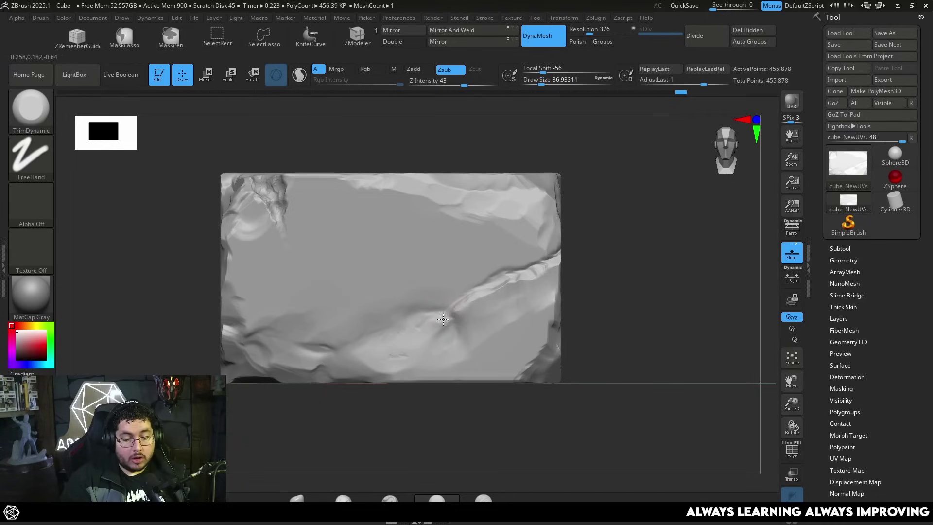
{"action": "key", "text": "s"}
{"action": "left_click_drag", "start_coordinate": [456, 312], "coordinate": [447, 290]}
{"action": "left_click", "coordinate": [355, 497]}
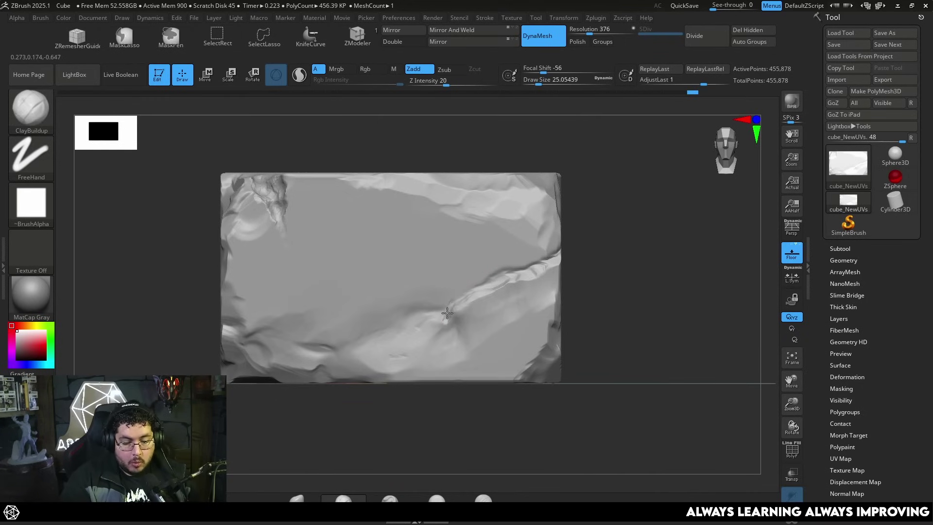
{"action": "key", "text": "s"}
{"action": "left_click_drag", "start_coordinate": [463, 292], "coordinate": [455, 297]}
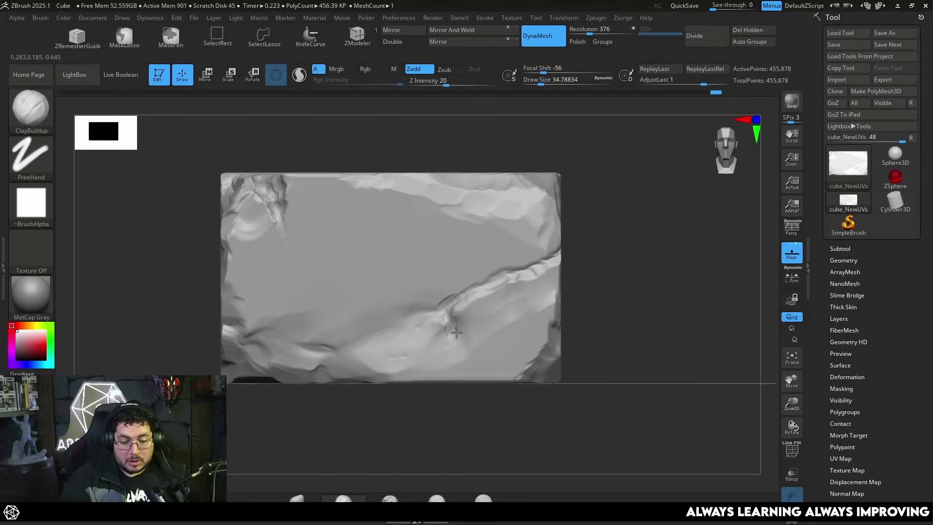
- Flatten and blend the new branch and the surrounding ledge with TrimDynamic at draw sizes of about 94, 54 and 37
{"action": "left_click", "coordinate": [438, 501]}
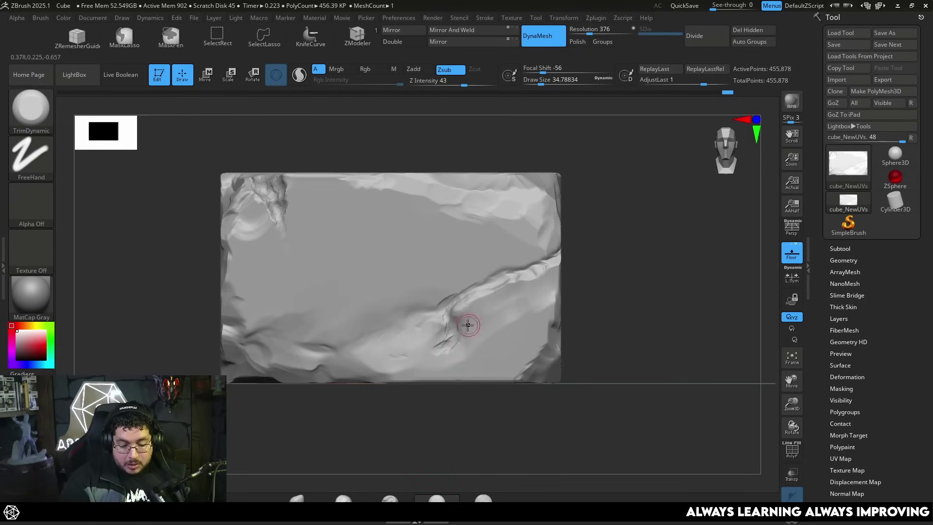
{"action": "key", "text": "space"}
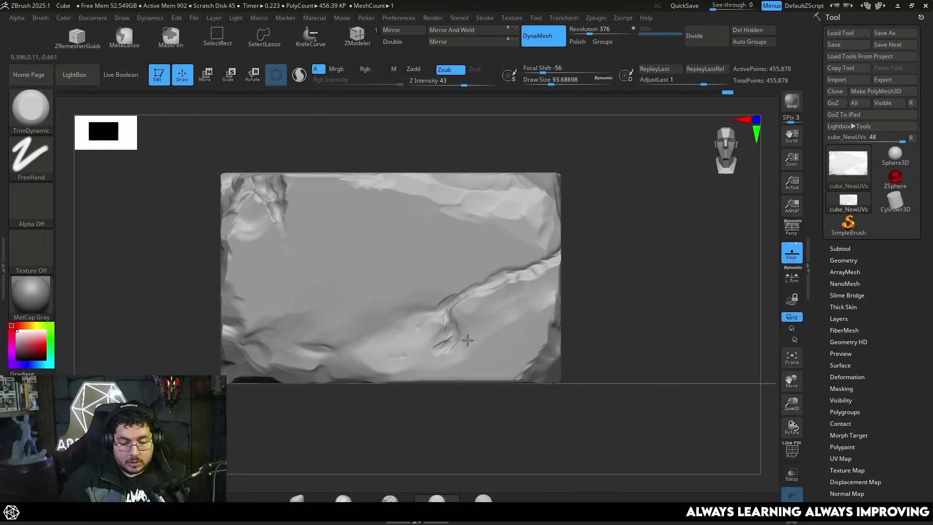
{"action": "key", "text": "space"}
{"action": "left_click", "coordinate": [483, 292]}
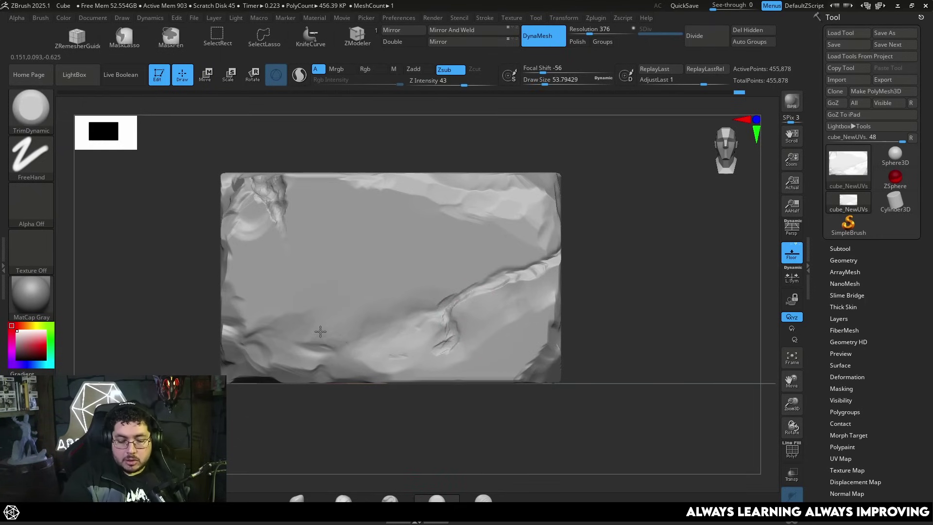
{"action": "left_click_drag", "start_coordinate": [597, 248], "coordinate": [604, 272], "text": "alt"}
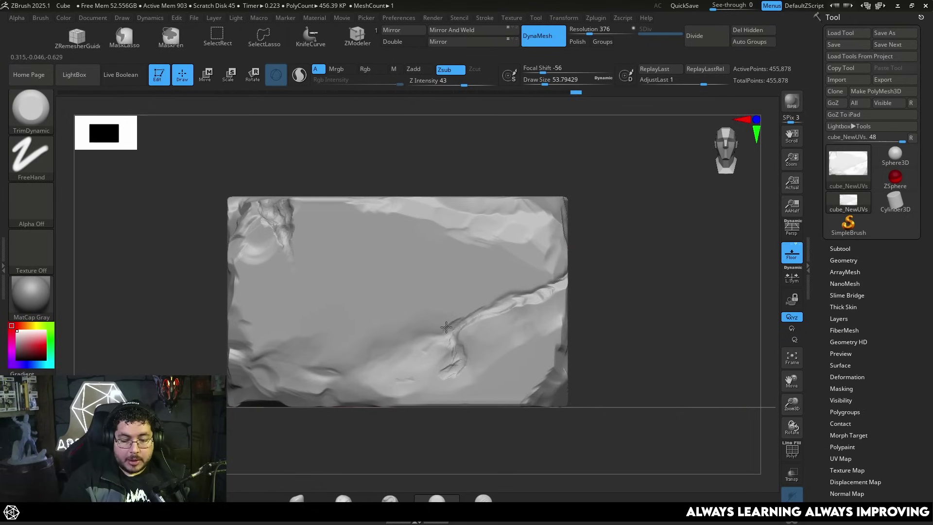
{"action": "key", "text": "s"}
{"action": "left_click_drag", "start_coordinate": [474, 323], "coordinate": [451, 322]}
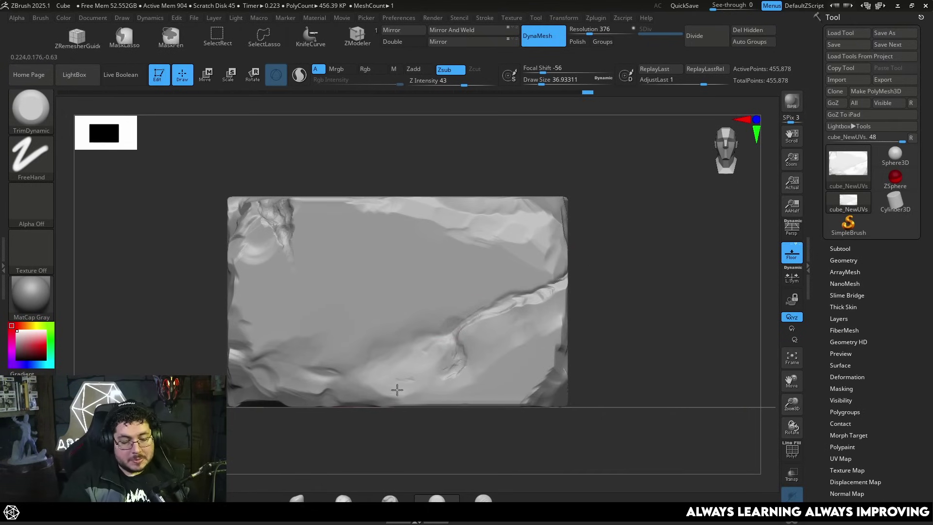
- Rework the diagonal ledge's right end where it meets the block's side with ClayBuildup at a draw size of about 31
{"action": "right_click_drag", "start_coordinate": [396, 391], "coordinate": [411, 382]}
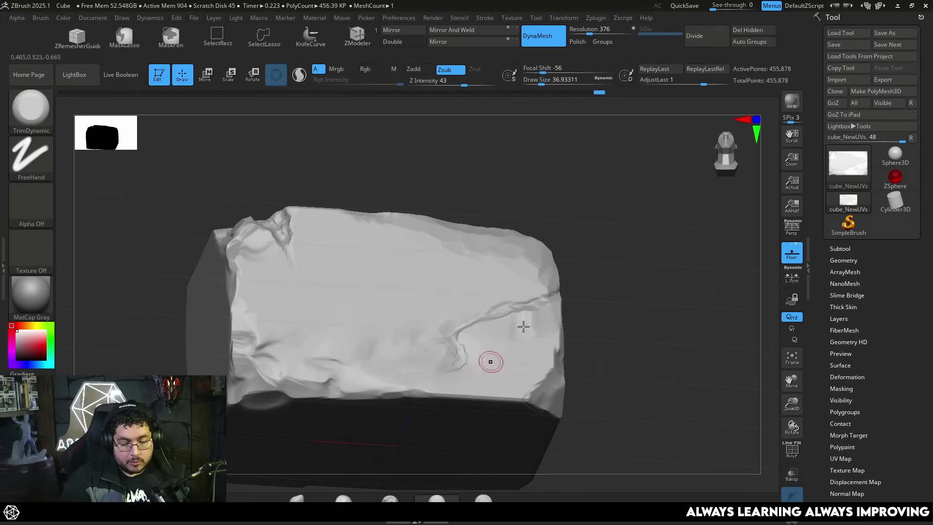
{"action": "mouse_move", "coordinate": [500, 348]}
{"action": "right_mouse_down"}
{"action": "mouse_move", "coordinate": [611, 287]}
{"action": "mouse_move", "coordinate": [593, 329]}
{"action": "mouse_move", "coordinate": [552, 346]}
{"action": "right_mouse_up"}
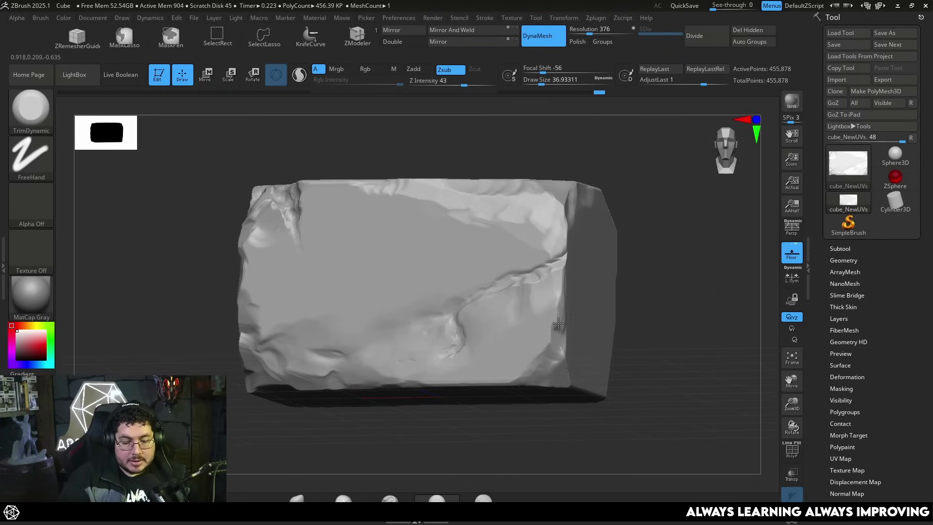
{"action": "right_click_drag", "start_coordinate": [613, 291], "coordinate": [593, 298], "text": "shift"}
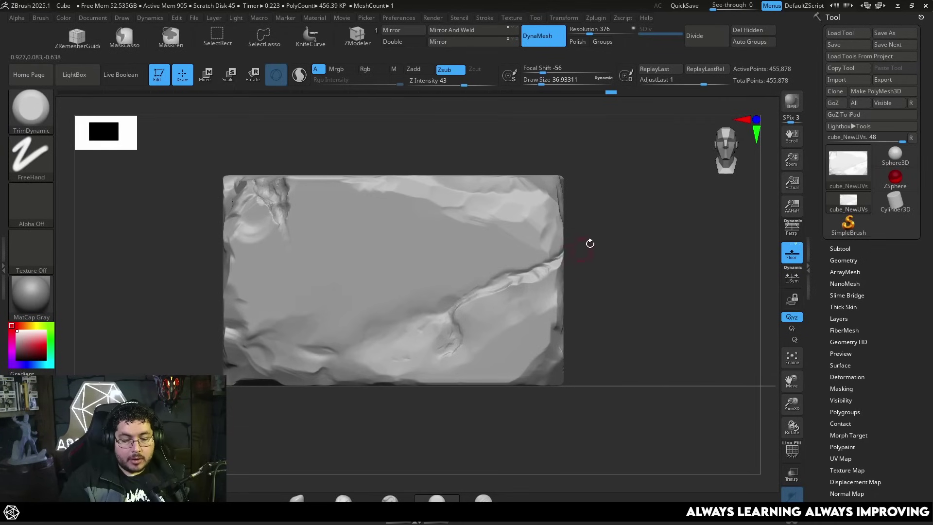
{"action": "right_click_drag", "start_coordinate": [592, 244], "coordinate": [595, 293], "text": "alt"}
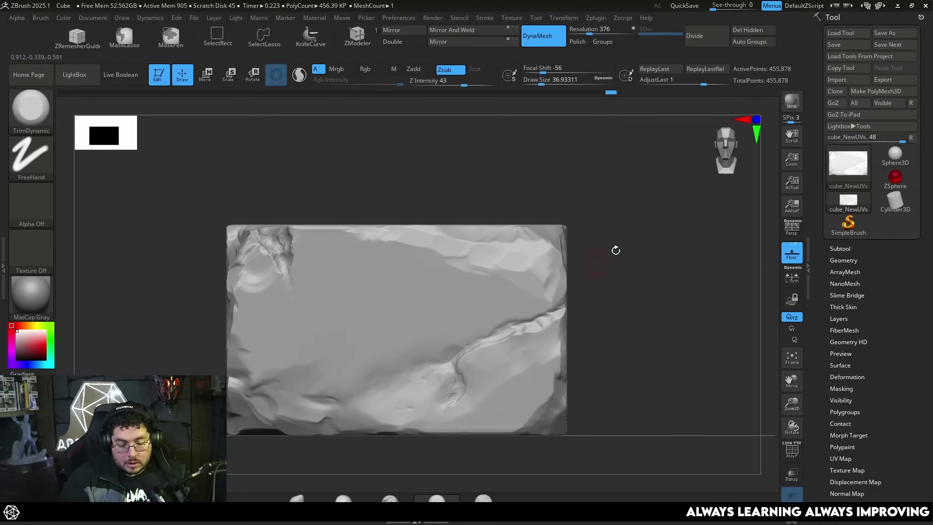
{"action": "left_click_drag", "start_coordinate": [572, 288], "coordinate": [500, 412]}
{"action": "key", "text": "b"}
{"action": "key", "text": "c"}
{"action": "key", "text": "b"}
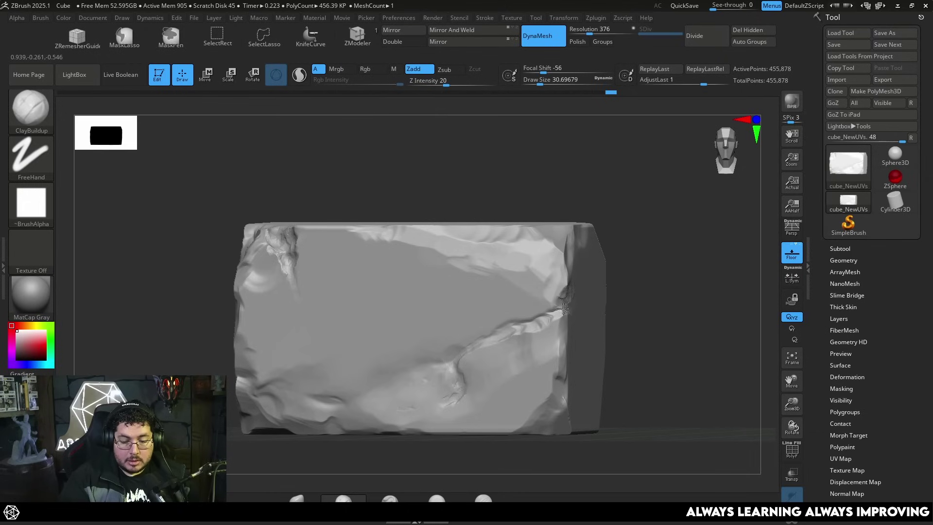
{"action": "left_click_drag", "start_coordinate": [568, 304], "coordinate": [651, 300], "text": "shift"}
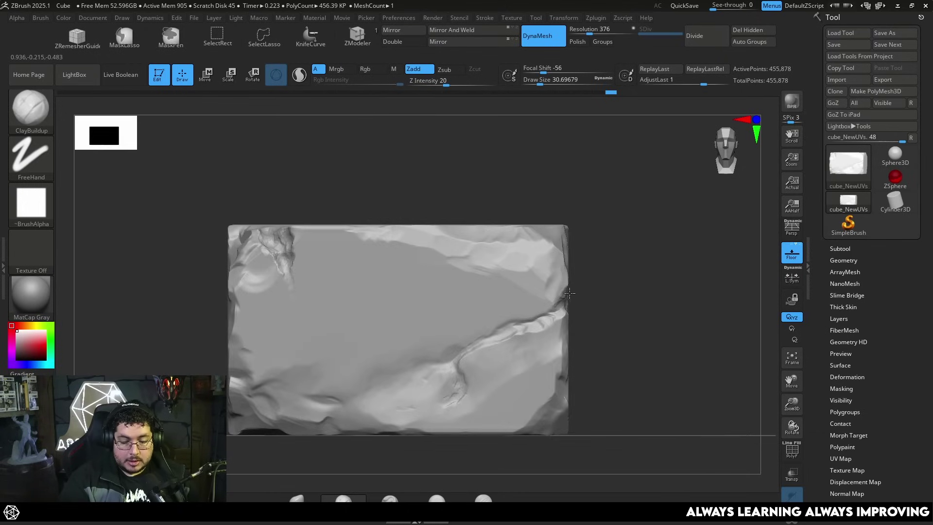
- Flatten the front face around the diagonal ledge's right end with TrimDynamic at an adjusted, larger draw size
{"action": "mouse_move", "coordinate": [545, 322]}
{"action": "right_mouse_down", "text": "ctrl"}
{"action": "mouse_move", "coordinate": [593, 286]}
{"action": "mouse_move", "coordinate": [619, 296]}
{"action": "mouse_move", "coordinate": [525, 310]}
{"action": "right_mouse_up", "text": "ctrl"}
{"action": "key", "text": "b"}
{"action": "key", "text": "t"}
{"action": "key", "text": "d"}
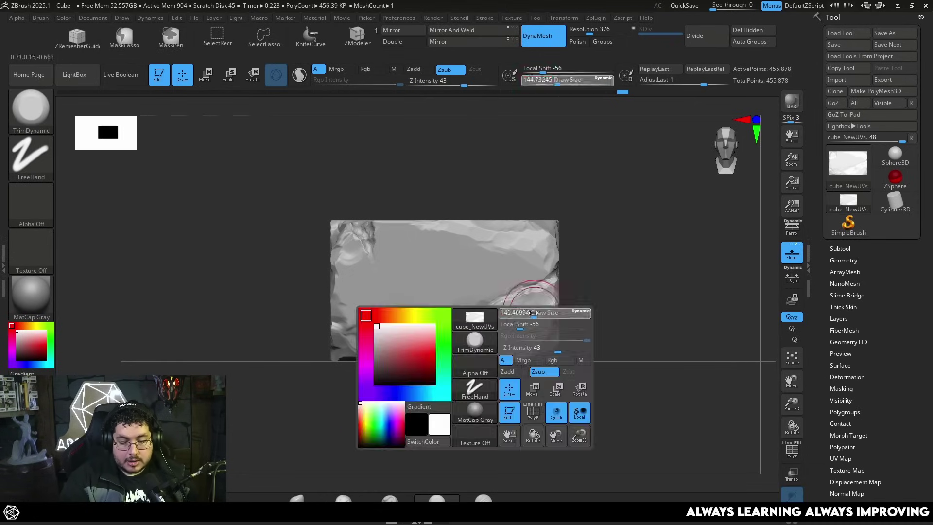
{"action": "left_click_drag", "start_coordinate": [533, 313], "coordinate": [520, 319]}
{"action": "key", "text": "bracketleft"}
{"action": "left_click_drag", "start_coordinate": [589, 292], "coordinate": [583, 384], "text": "alt"}
- Inspect the block from above and the front, and check the medieval stone wall reference image in the web browser
{"action": "key", "text": "b"}
{"action": "key", "text": "c"}
{"action": "key", "text": "b"}
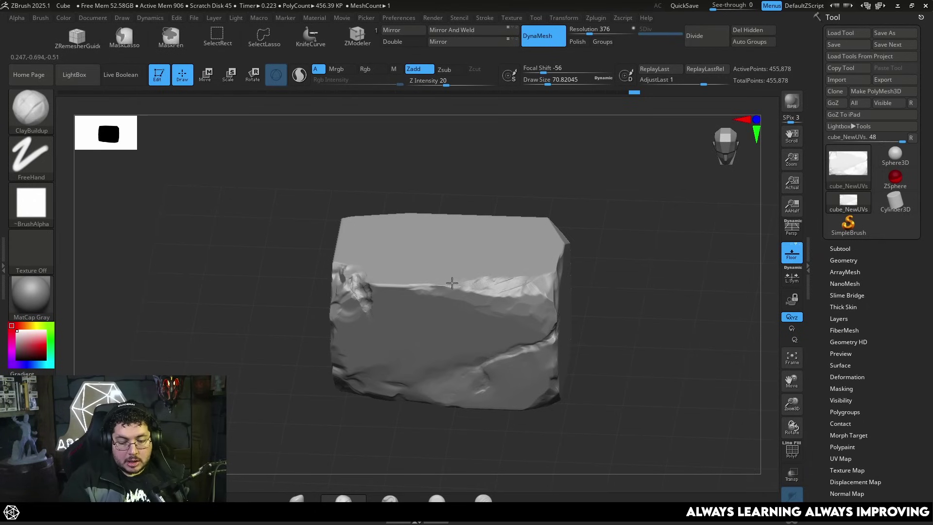
{"action": "left_click_drag", "start_coordinate": [609, 254], "coordinate": [617, 241], "text": "shift"}
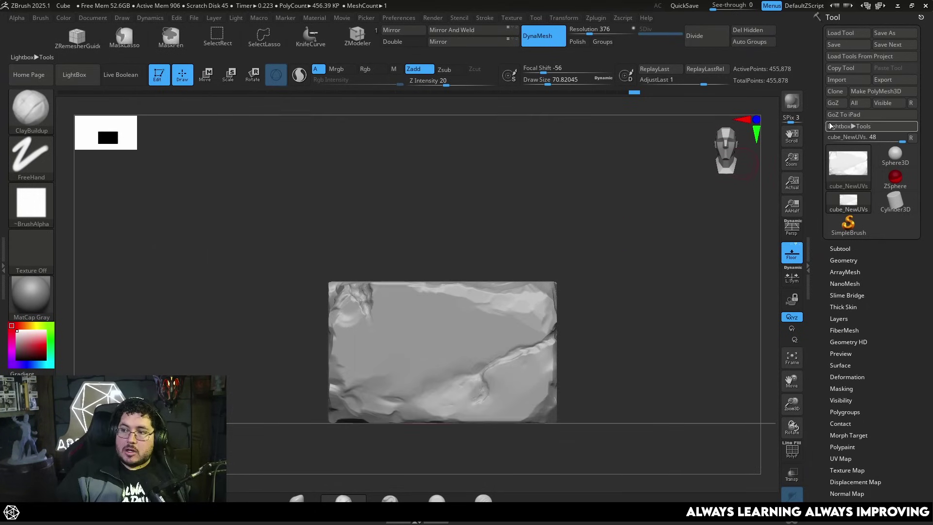
{"action": "key", "text": "alt+Tab"}
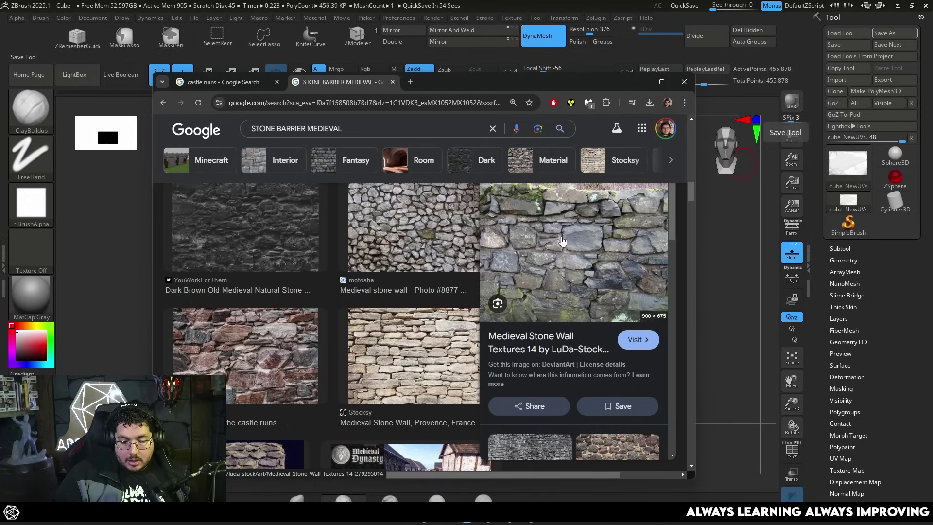
{"action": "left_click", "coordinate": [684, 82]}
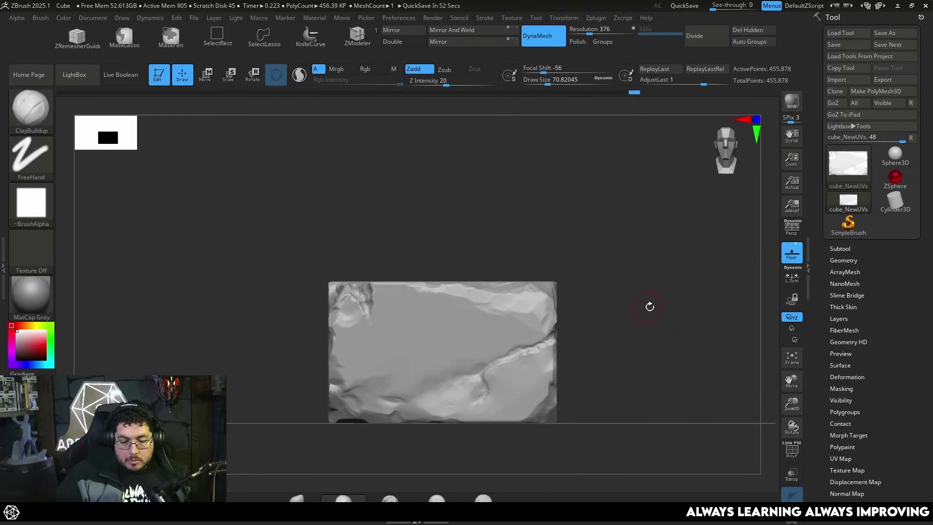
{"action": "right_click_drag", "start_coordinate": [558, 326], "coordinate": [527, 314], "text": "ctrl"}
{"action": "right_click_drag", "start_coordinate": [593, 395], "coordinate": [579, 304], "text": "alt"}
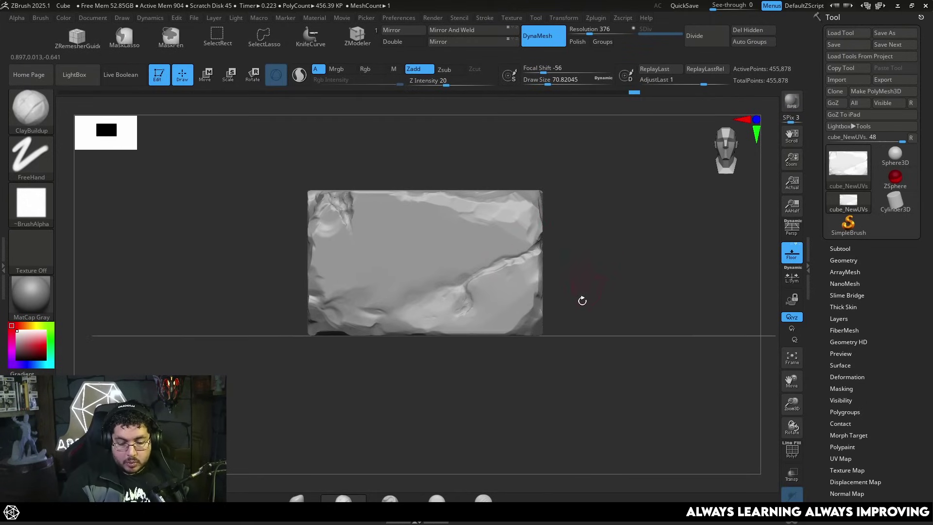
- Cut off the block's lower-right, lower-left and upper-right corners with straight diagonal cuts across the front view
{"action": "key", "text": "ctrl+shift"}
{"action": "left_click_drag", "start_coordinate": [576, 255], "coordinate": [489, 397], "text": "ctrl+shift"}
{"action": "right_click_drag", "start_coordinate": [561, 287], "coordinate": [569, 307], "text": "alt"}
{"action": "left_click_drag", "start_coordinate": [332, 373], "coordinate": [307, 316], "text": "ctrl+shift"}
{"action": "left_click_drag", "start_coordinate": [506, 208], "coordinate": [577, 259], "text": "ctrl+shift"}
{"action": "mouse_move", "coordinate": [617, 250]}
{"action": "right_mouse_down", "text": "ctrl"}
{"action": "mouse_move", "coordinate": [631, 264]}
{"action": "mouse_move", "coordinate": [583, 287]}
{"action": "right_mouse_up", "text": "ctrl"}
{"action": "right_click_drag", "start_coordinate": [685, 219], "coordinate": [666, 238], "text": "alt"}
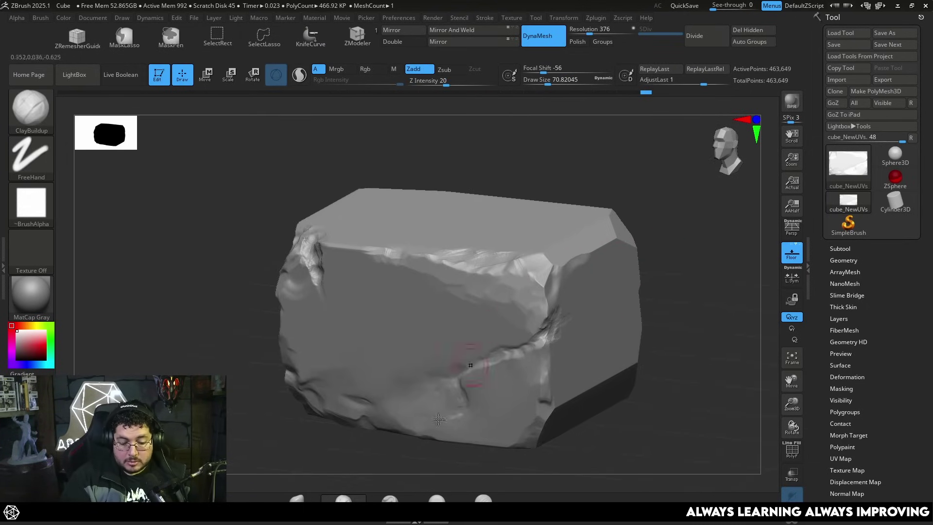
- Soften the edges of the upper-right and lower-right corner cuts with TrimDynamic at a draw size of about 68
{"action": "left_click", "coordinate": [436, 498]}
{"action": "key", "text": "space"}
{"action": "left_click_drag", "start_coordinate": [514, 280], "coordinate": [510, 281]}
{"action": "left_click_drag", "start_coordinate": [542, 252], "coordinate": [571, 258]}
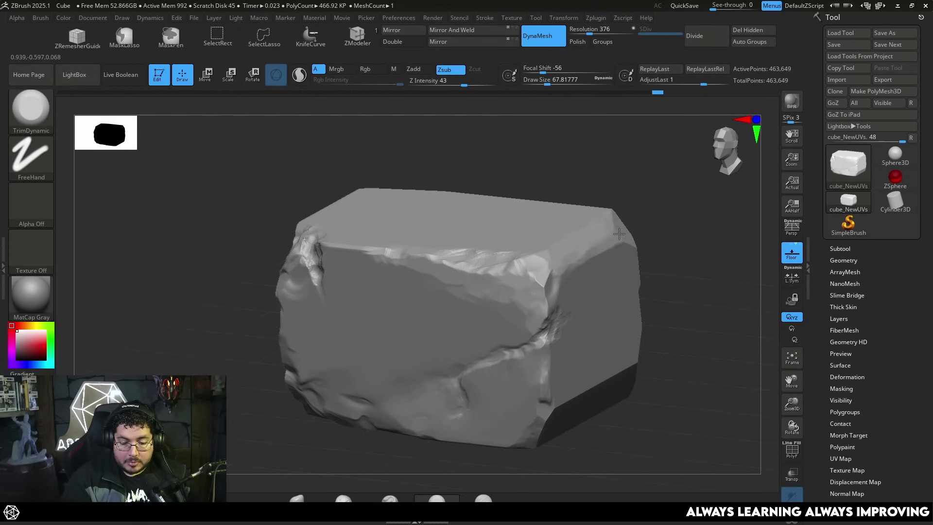
{"action": "left_click_drag", "start_coordinate": [641, 245], "coordinate": [570, 355]}
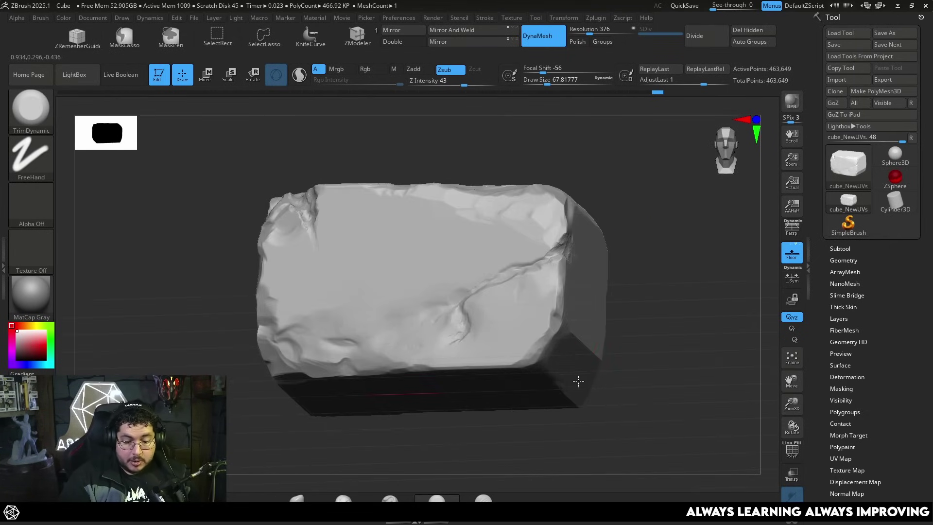
{"action": "left_click_drag", "start_coordinate": [583, 383], "coordinate": [570, 363]}
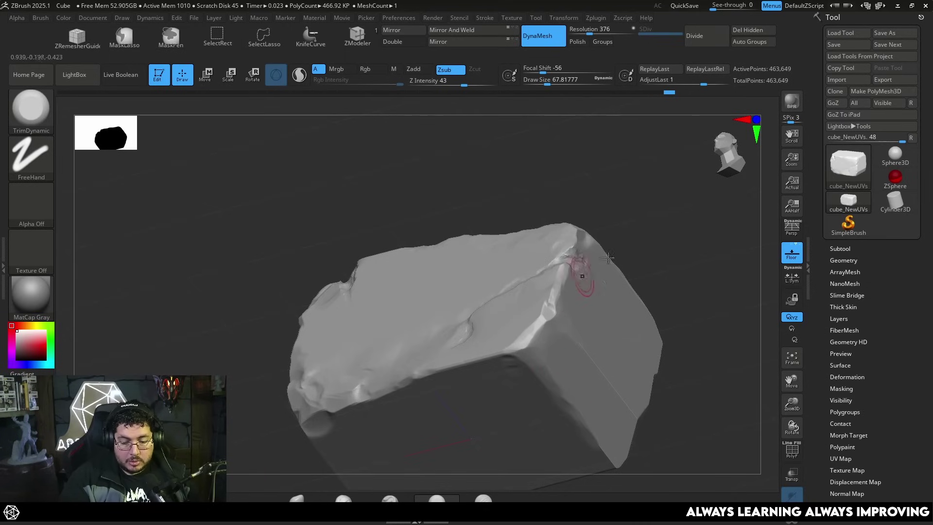
{"action": "left_click_drag", "start_coordinate": [594, 246], "coordinate": [652, 276]}
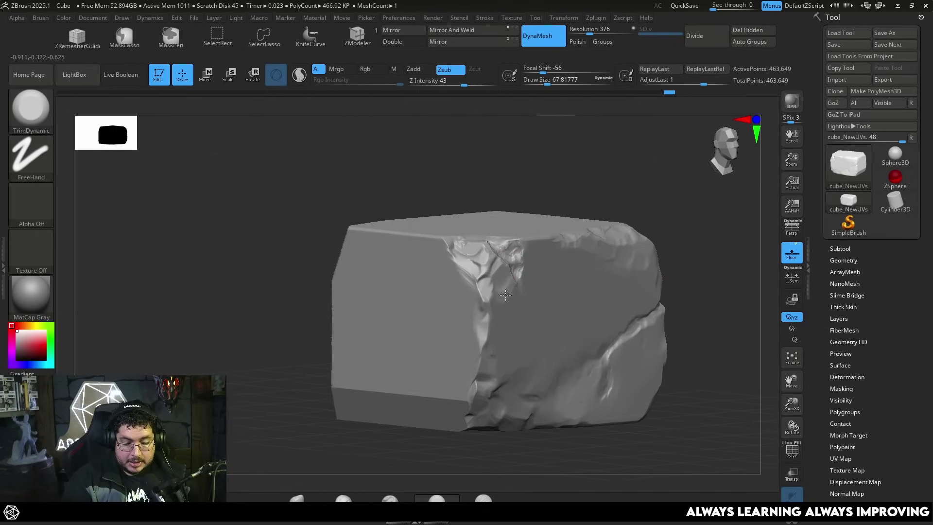
- Soften the edge between the block's top and its left side face with TrimDynamic at a draw size of about 68
{"action": "left_click_drag", "start_coordinate": [734, 229], "coordinate": [520, 294]}
{"action": "right_click_drag", "start_coordinate": [502, 261], "coordinate": [444, 298]}
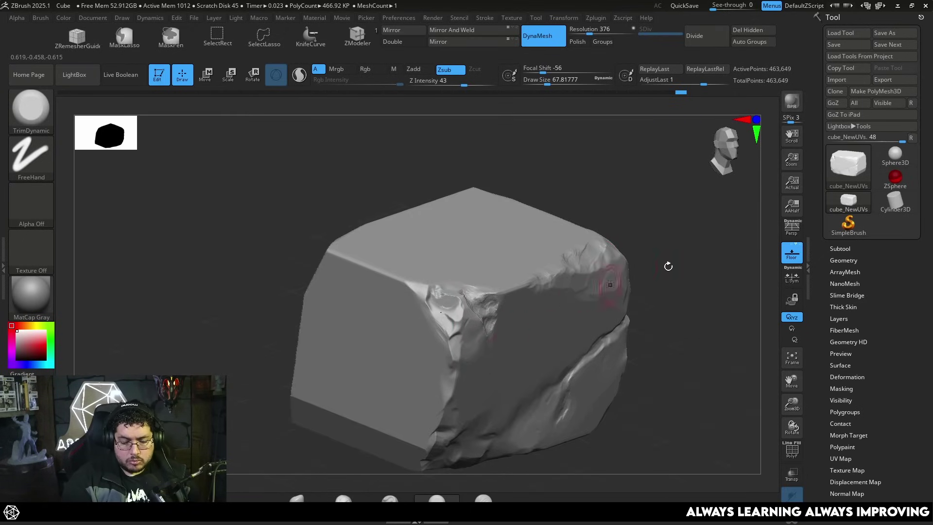
{"action": "left_click_drag", "start_coordinate": [685, 264], "coordinate": [645, 247], "text": "shift"}
{"action": "left_click_drag", "start_coordinate": [630, 280], "coordinate": [657, 230], "text": "alt"}
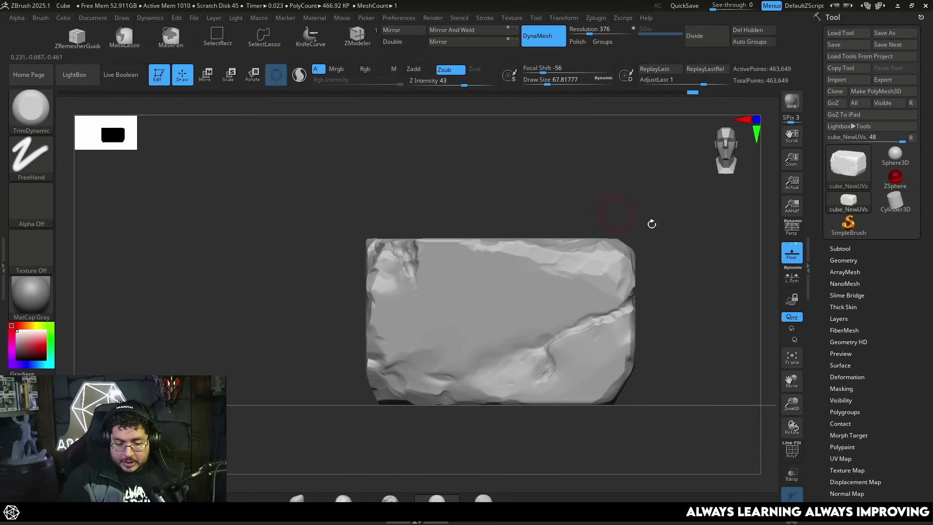
{"action": "left_click_drag", "start_coordinate": [687, 310], "coordinate": [674, 290], "text": "alt"}
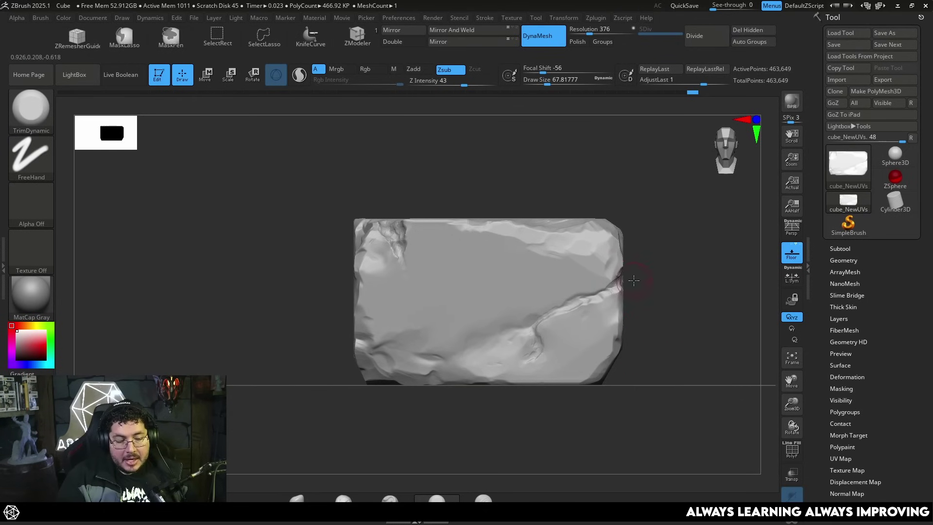
- Change the block's display material from MatCap Gray to the standard material labelled Monster Clay Gr
{"action": "left_click", "coordinate": [31, 314]}
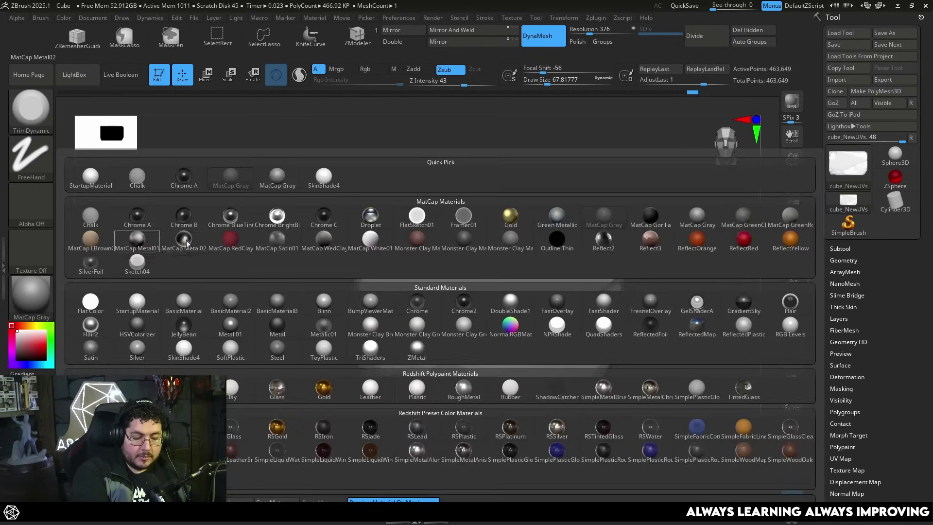
{"action": "left_click", "coordinate": [464, 325]}
{"action": "right_click_drag", "start_coordinate": [671, 282], "coordinate": [647, 289], "text": "ctrl"}
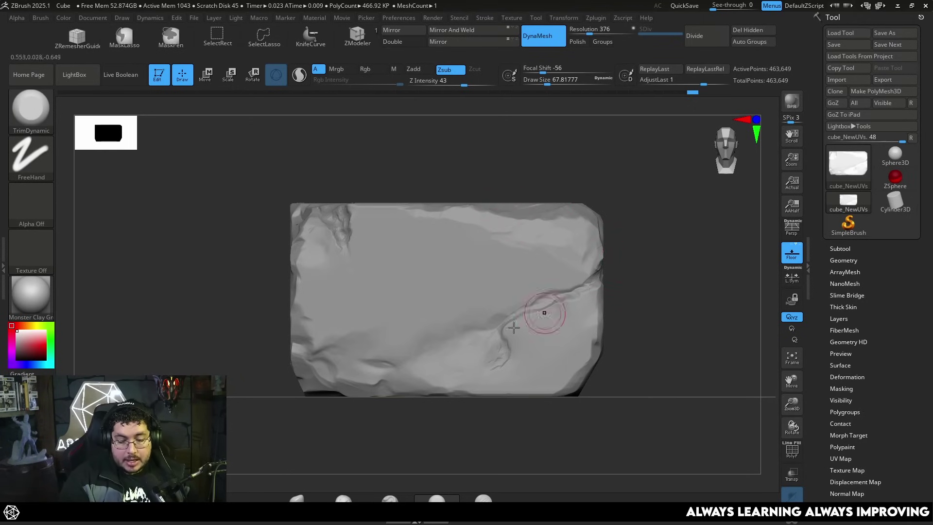
- Carve a fine crack along the diagonal ledge toward the lower left with DamStandard at a draw size of about 23
{"action": "left_click", "coordinate": [483, 498]}
{"action": "key", "text": "space"}
{"action": "left_click_drag", "start_coordinate": [494, 328], "coordinate": [481, 330]}
{"action": "key", "text": "space"}
{"action": "key", "text": "space"}
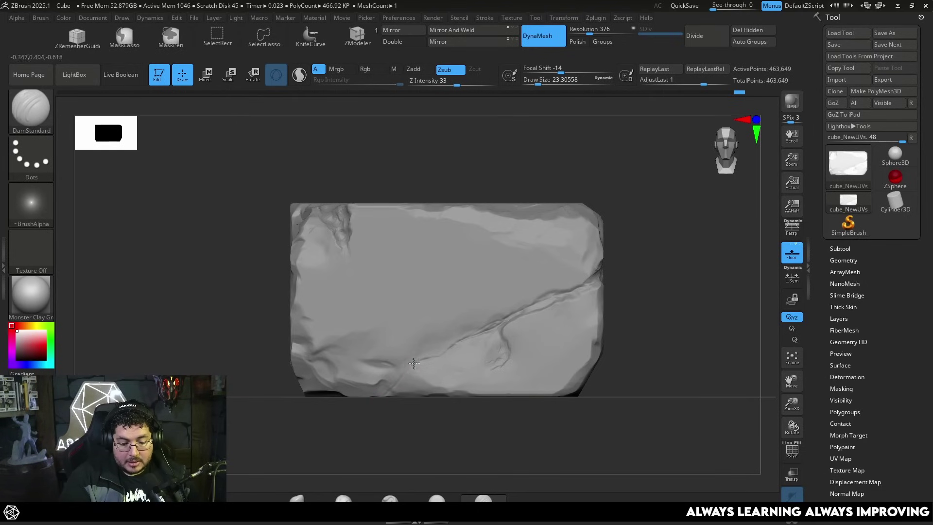
{"action": "left_click_drag", "start_coordinate": [626, 309], "coordinate": [575, 258]}
- Flatten and soften the edges of the block's right side face with TrimDynamic at a draw size of about 87
{"action": "key", "text": "b"}
{"action": "key", "text": "t"}
{"action": "key", "text": "d"}
{"action": "mouse_move", "coordinate": [592, 335]}
{"action": "left_mouse_down", "text": "shift"}
{"action": "mouse_move", "coordinate": [585, 314]}
{"action": "mouse_move", "coordinate": [639, 294]}
{"action": "mouse_move", "coordinate": [564, 311]}
{"action": "left_mouse_up", "text": "shift"}
{"action": "key", "text": "space"}
{"action": "left_click_drag", "start_coordinate": [597, 282], "coordinate": [552, 292]}
{"action": "key", "text": "space"}
{"action": "left_click_drag", "start_coordinate": [504, 322], "coordinate": [508, 323]}
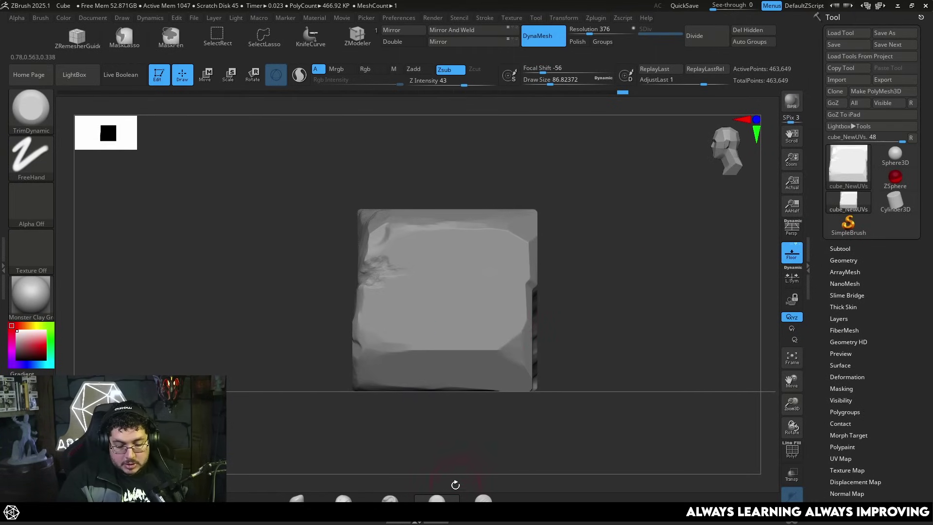
- Chip the lower and rear edges of the right side face with TrimSmoothBorder at a draw size of about 87
{"action": "key", "text": "b"}
{"action": "key", "text": "t"}
{"action": "key", "text": "s"}
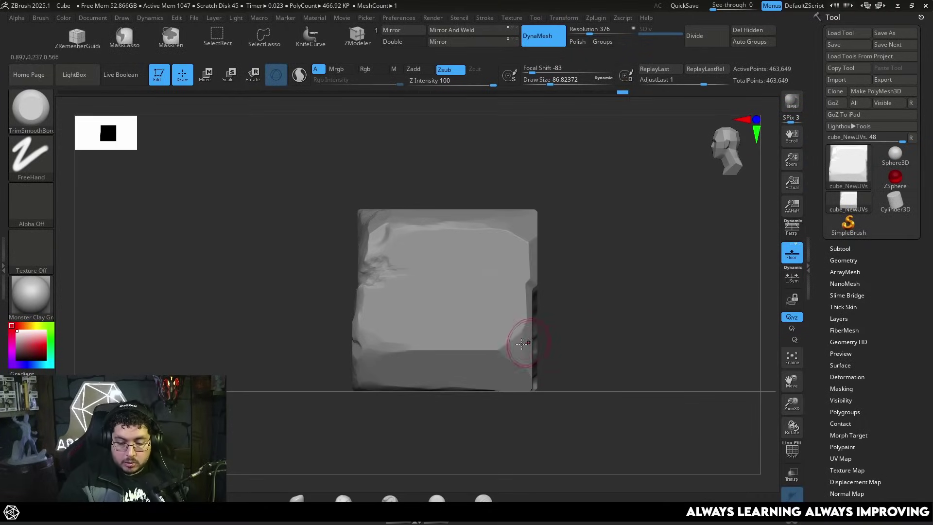
{"action": "mouse_move", "coordinate": [504, 348]}
{"action": "left_mouse_down"}
{"action": "mouse_move", "coordinate": [486, 354]}
{"action": "mouse_move", "coordinate": [501, 364]}
{"action": "mouse_move", "coordinate": [522, 319]}
{"action": "mouse_move", "coordinate": [491, 348]}
{"action": "mouse_move", "coordinate": [513, 318]}
{"action": "mouse_move", "coordinate": [470, 336]}
{"action": "mouse_move", "coordinate": [505, 377]}
{"action": "left_mouse_up"}
{"action": "mouse_move", "coordinate": [523, 346]}
{"action": "left_mouse_down"}
{"action": "mouse_move", "coordinate": [476, 321]}
{"action": "mouse_move", "coordinate": [517, 296]}
{"action": "left_mouse_up"}
{"action": "mouse_move", "coordinate": [459, 348]}
{"action": "left_mouse_down"}
{"action": "mouse_move", "coordinate": [433, 357]}
{"action": "mouse_move", "coordinate": [461, 389]}
{"action": "left_mouse_up"}
- Continue chipping the side face's lower rear corner with TrimSmoothBorder and recalculate the block's DynaMesh
{"action": "right_click_drag", "start_coordinate": [526, 379], "coordinate": [530, 393]}
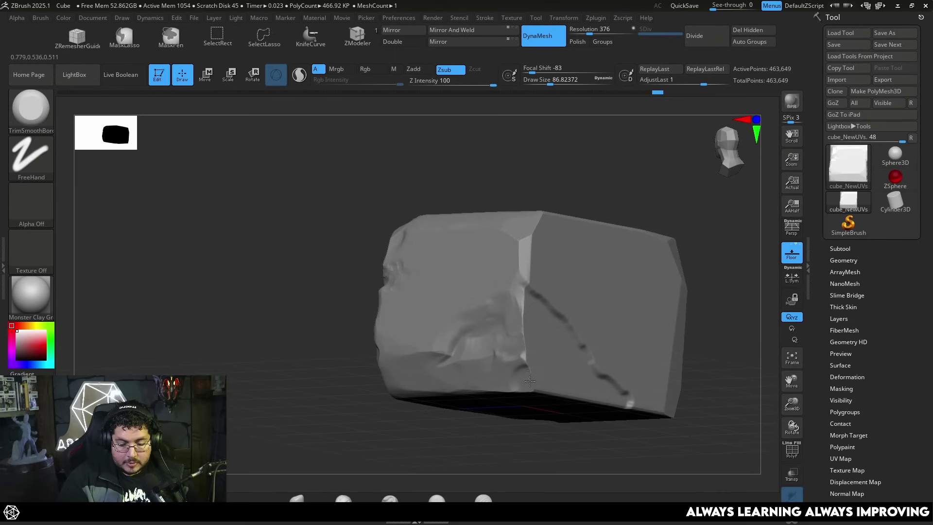
{"action": "mouse_move", "coordinate": [530, 377]}
{"action": "left_mouse_down"}
{"action": "mouse_move", "coordinate": [525, 384]}
{"action": "mouse_move", "coordinate": [517, 323]}
{"action": "mouse_move", "coordinate": [510, 336]}
{"action": "left_mouse_up"}
{"action": "right_click_drag", "start_coordinate": [499, 369], "coordinate": [612, 342], "text": "shift"}
{"action": "left_click_drag", "start_coordinate": [613, 342], "coordinate": [581, 296], "text": "ctrl"}
- Chip the end face's lower corner beside the crack with TrimSmoothBorder at a draw size of about 62
{"action": "right_click_drag", "start_coordinate": [561, 317], "coordinate": [511, 306]}
{"action": "key", "text": "space"}
{"action": "left_click_drag", "start_coordinate": [564, 318], "coordinate": [559, 317]}
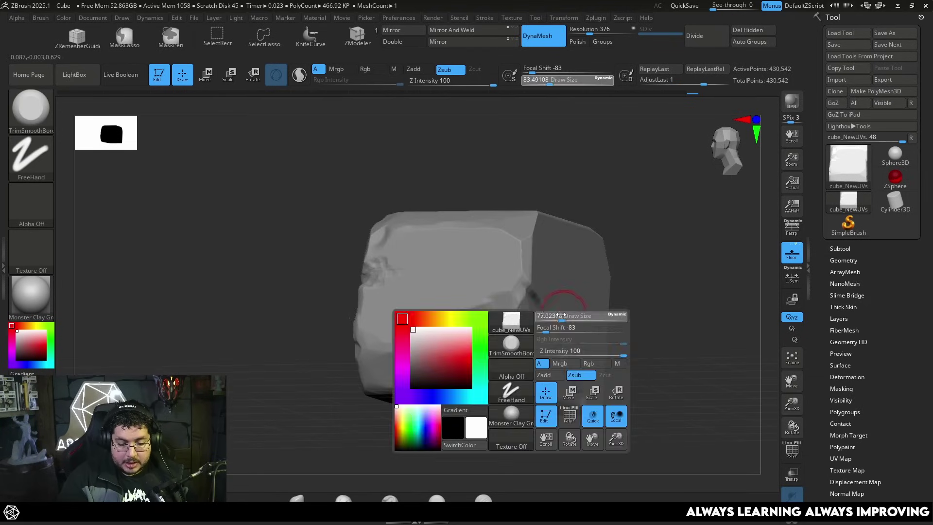
{"action": "right_click_drag", "start_coordinate": [509, 405], "coordinate": [496, 386]}
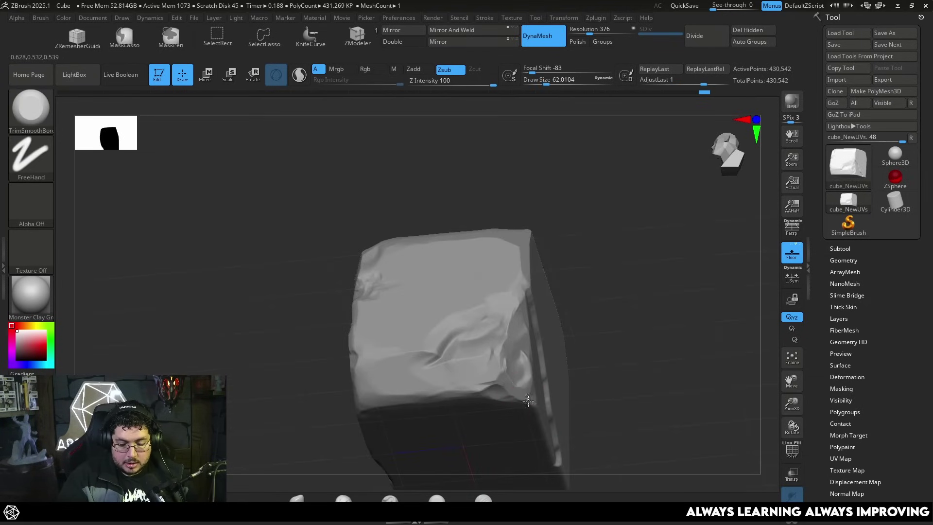
{"action": "mouse_move", "coordinate": [555, 386]}
{"action": "right_mouse_down", "text": "shift"}
{"action": "mouse_move", "coordinate": [583, 344]}
{"action": "mouse_move", "coordinate": [567, 317]}
{"action": "mouse_move", "coordinate": [554, 317]}
{"action": "right_mouse_up", "text": "shift"}
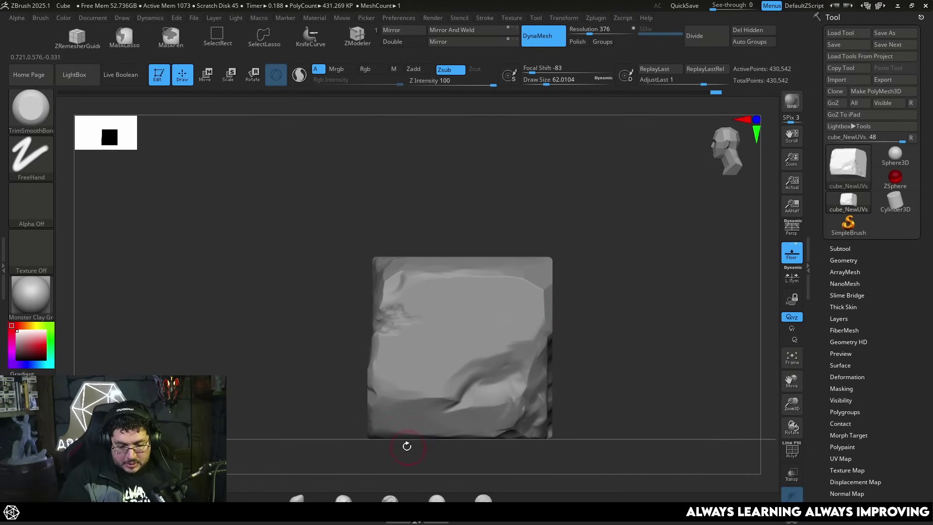
- Refine the notch on the vertical edge between the long front face and end face with TrimSmoothBorder at a draw size of about 35
{"action": "right_click_drag", "start_coordinate": [406, 445], "coordinate": [401, 412], "text": "alt"}
{"action": "mouse_move", "coordinate": [401, 435]}
{"action": "right_mouse_down"}
{"action": "mouse_move", "coordinate": [429, 435]}
{"action": "mouse_move", "coordinate": [396, 438]}
{"action": "right_mouse_up"}
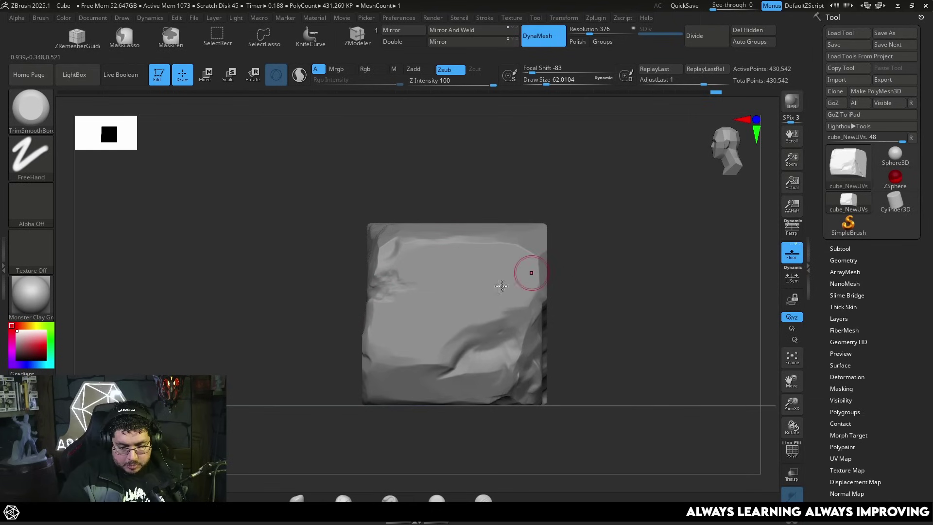
{"action": "right_click_drag", "start_coordinate": [372, 302], "coordinate": [394, 289]}
{"action": "key", "text": "space"}
{"action": "left_click", "coordinate": [397, 292]}
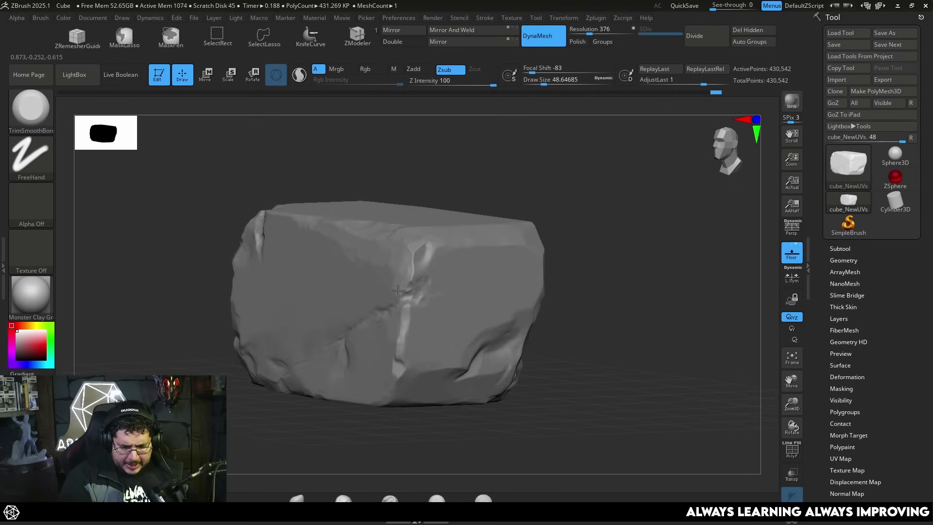
{"action": "key", "text": "space"}
{"action": "left_click", "coordinate": [396, 292]}
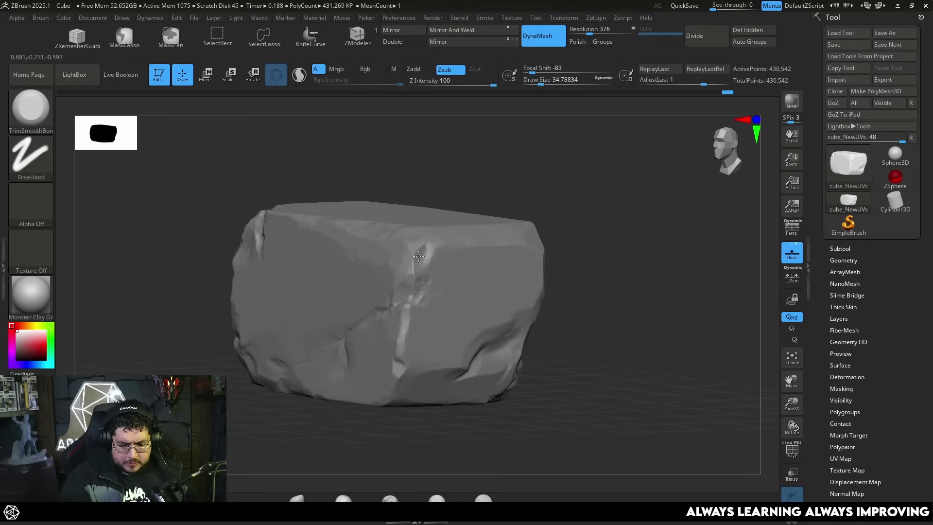
- Extend the gouge across the lower half of the end face with TrimSmoothBorder at a draw size of about 65
{"action": "right_click_drag", "start_coordinate": [421, 251], "coordinate": [461, 262], "text": "shift"}
{"action": "right_click_drag", "start_coordinate": [609, 245], "coordinate": [589, 238], "text": "alt"}
{"action": "key", "text": "space"}
{"action": "left_click", "coordinate": [473, 346]}
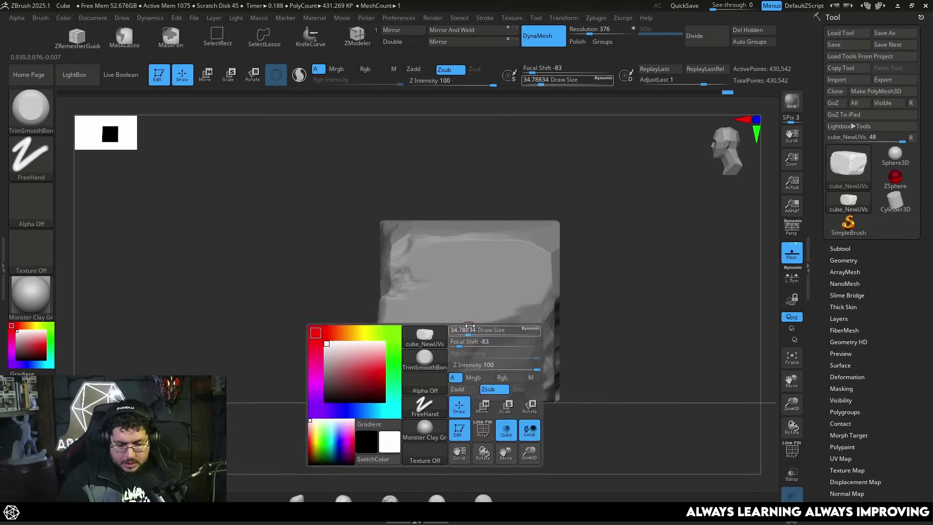
{"action": "mouse_move", "coordinate": [459, 337]}
{"action": "left_mouse_down"}
{"action": "mouse_move", "coordinate": [432, 366]}
{"action": "mouse_move", "coordinate": [402, 372]}
{"action": "left_mouse_up"}
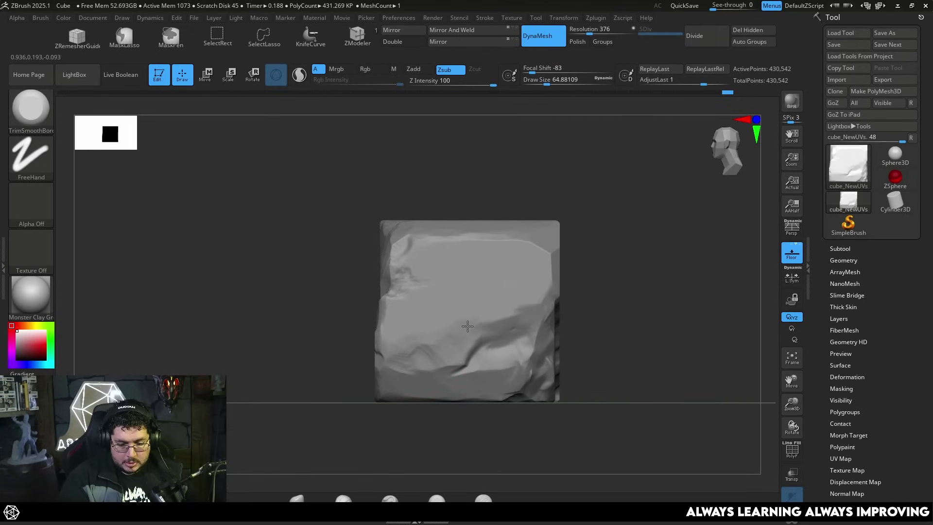
{"action": "left_click_drag", "start_coordinate": [466, 326], "coordinate": [473, 354]}
{"action": "left_click_drag", "start_coordinate": [408, 365], "coordinate": [391, 376]}
- Chip both upper corners of the end face with TrimSmoothBorder at a draw size of about 65
{"action": "mouse_move", "coordinate": [608, 253]}
{"action": "right_mouse_down", "text": "ctrl"}
{"action": "mouse_move", "coordinate": [608, 267]}
{"action": "mouse_move", "coordinate": [562, 305]}
{"action": "mouse_move", "coordinate": [598, 316]}
{"action": "mouse_move", "coordinate": [595, 281]}
{"action": "mouse_move", "coordinate": [591, 315]}
{"action": "mouse_move", "coordinate": [626, 332]}
{"action": "right_mouse_up", "text": "ctrl"}
{"action": "right_click_drag", "start_coordinate": [626, 332], "coordinate": [492, 356], "text": "alt"}
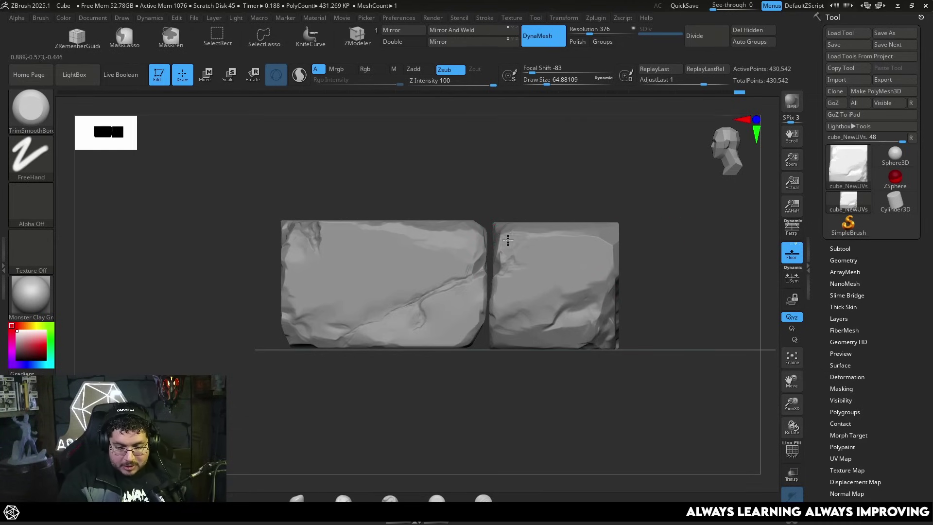
{"action": "left_click_drag", "start_coordinate": [506, 252], "coordinate": [529, 234]}
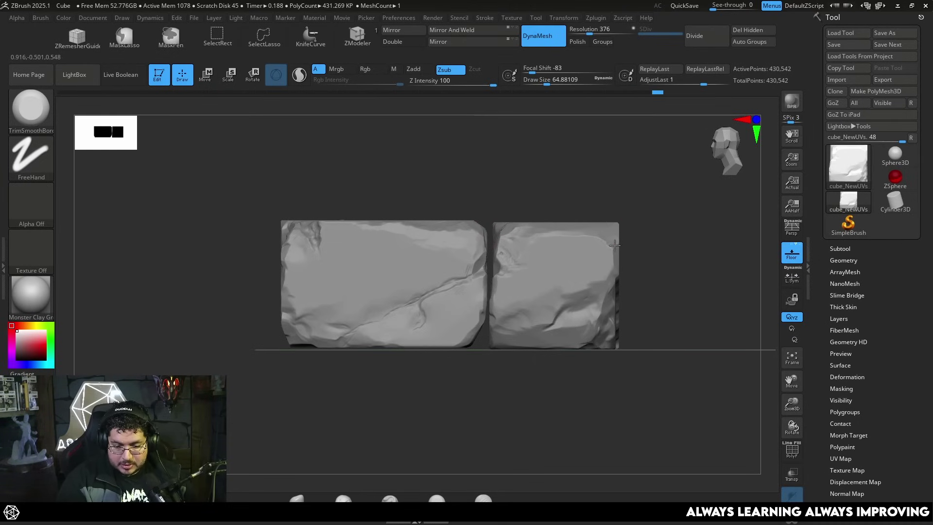
{"action": "mouse_move", "coordinate": [620, 229]}
{"action": "left_mouse_down"}
{"action": "mouse_move", "coordinate": [652, 240]}
{"action": "mouse_move", "coordinate": [618, 223]}
{"action": "left_mouse_up"}
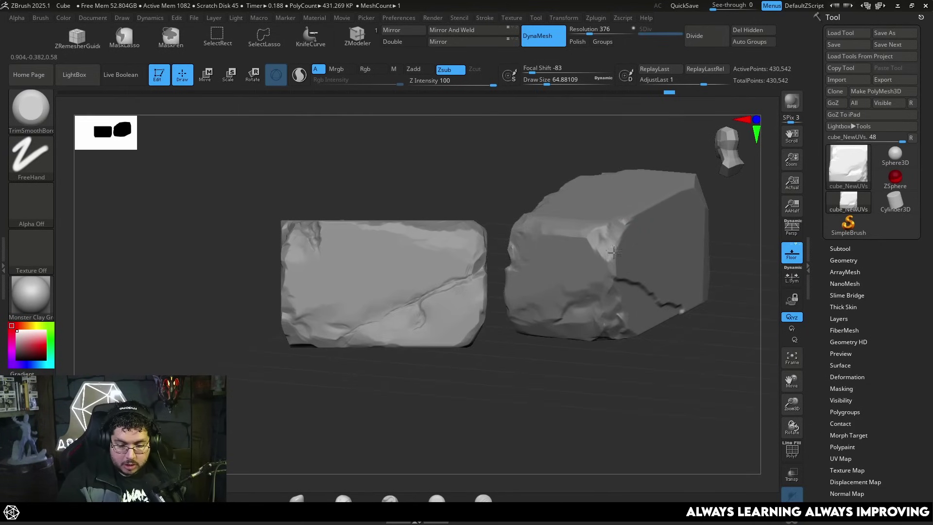
- Clear the canvas and leave a smaller snapshot of the long front face as a reference away from the working block
{"action": "mouse_move", "coordinate": [568, 348]}
{"action": "left_mouse_down", "text": "shift"}
{"action": "mouse_move", "coordinate": [666, 258]}
{"action": "mouse_move", "coordinate": [689, 270]}
{"action": "mouse_move", "coordinate": [649, 259]}
{"action": "left_mouse_up", "text": "shift"}
{"action": "key", "text": "ctrl+n"}
{"action": "mouse_move", "coordinate": [649, 260]}
{"action": "left_mouse_down", "text": "alt"}
{"action": "mouse_move", "coordinate": [492, 223]}
{"action": "mouse_move", "coordinate": [534, 271]}
{"action": "mouse_move", "coordinate": [649, 297]}
{"action": "mouse_move", "coordinate": [552, 254]}
{"action": "mouse_move", "coordinate": [556, 239]}
{"action": "mouse_move", "coordinate": [535, 204]}
{"action": "left_mouse_up", "text": "alt"}
{"action": "key", "text": "shift+s"}
{"action": "left_click_drag", "start_coordinate": [559, 247], "coordinate": [430, 258], "text": "alt"}
{"action": "mouse_move", "coordinate": [693, 282]}
{"action": "left_mouse_down", "text": "alt"}
{"action": "mouse_move", "coordinate": [665, 257]}
{"action": "mouse_move", "coordinate": [657, 273]}
{"action": "left_mouse_up", "text": "alt"}
- Sharpen the diagonal ledge across the middle of the end face with TrimSmoothBorder at a draw size of about 33
{"action": "key", "text": "space"}
{"action": "left_click", "coordinate": [571, 282]}
{"action": "mouse_move", "coordinate": [507, 323]}
{"action": "left_mouse_down"}
{"action": "mouse_move", "coordinate": [535, 318]}
{"action": "mouse_move", "coordinate": [509, 302]}
{"action": "left_mouse_up"}
{"action": "key", "text": "space"}
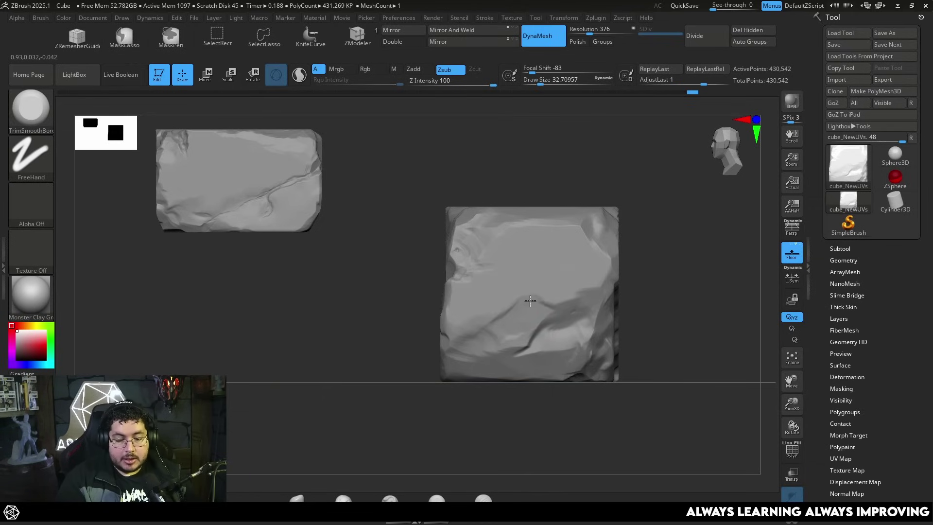
- Chip down the end face's vertical edge next to the crack with TrimSmoothBorder at a draw size of about 51
{"action": "left_click_drag", "start_coordinate": [646, 235], "coordinate": [583, 315]}
{"action": "mouse_move", "coordinate": [553, 386]}
{"action": "left_mouse_down"}
{"action": "mouse_move", "coordinate": [598, 334]}
{"action": "mouse_move", "coordinate": [582, 272]}
{"action": "left_mouse_up"}
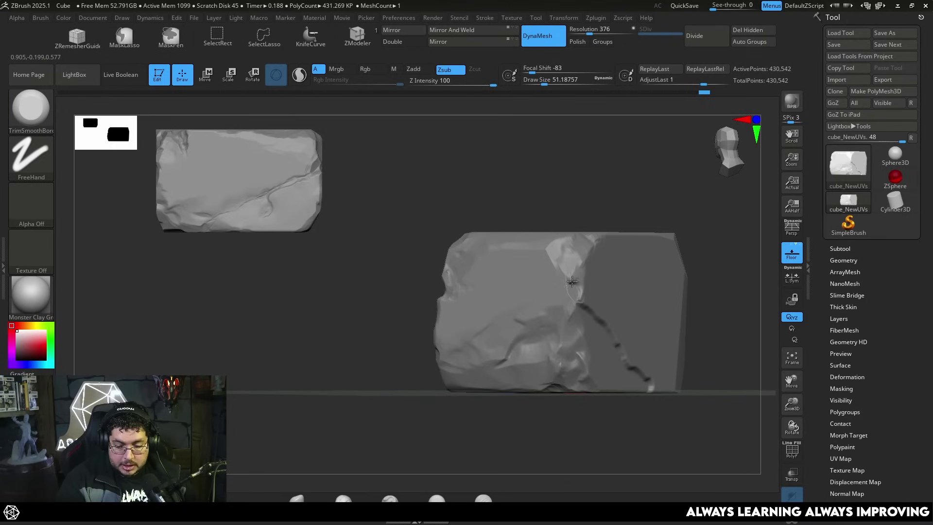
{"action": "mouse_move", "coordinate": [589, 262]}
{"action": "left_mouse_down", "text": "shift"}
{"action": "mouse_move", "coordinate": [615, 234]}
{"action": "mouse_move", "coordinate": [577, 250]}
{"action": "left_mouse_up", "text": "shift"}
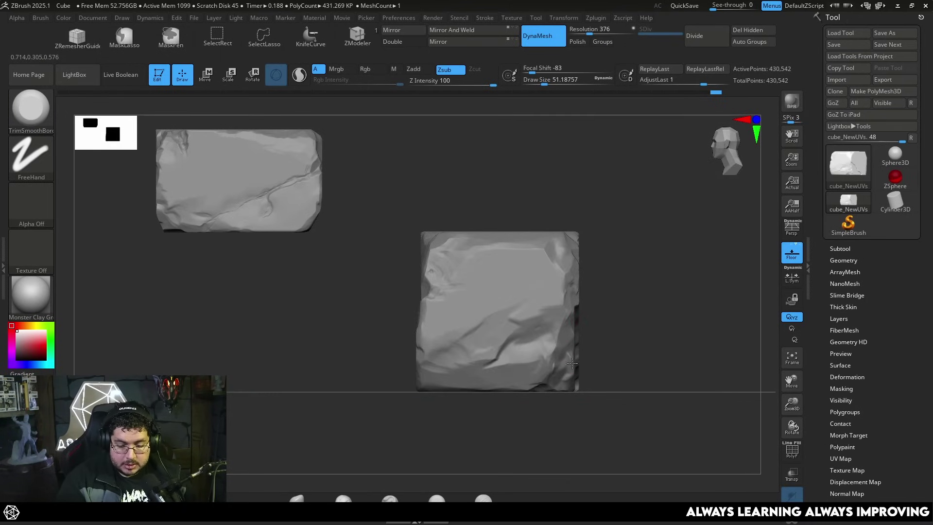
{"action": "left_click_drag", "start_coordinate": [572, 368], "coordinate": [589, 391]}
- Chip the end face's lower and outer edges with TrimSmoothBorder at a focal shift of -42 and a draw size of about 68
{"action": "left_click_drag", "start_coordinate": [665, 285], "coordinate": [679, 282]}
{"action": "key", "text": "space"}
{"action": "mouse_move", "coordinate": [455, 365]}
{"action": "left_mouse_down"}
{"action": "mouse_move", "coordinate": [471, 364]}
{"action": "mouse_move", "coordinate": [457, 350]}
{"action": "left_mouse_up"}
{"action": "key", "text": "space"}
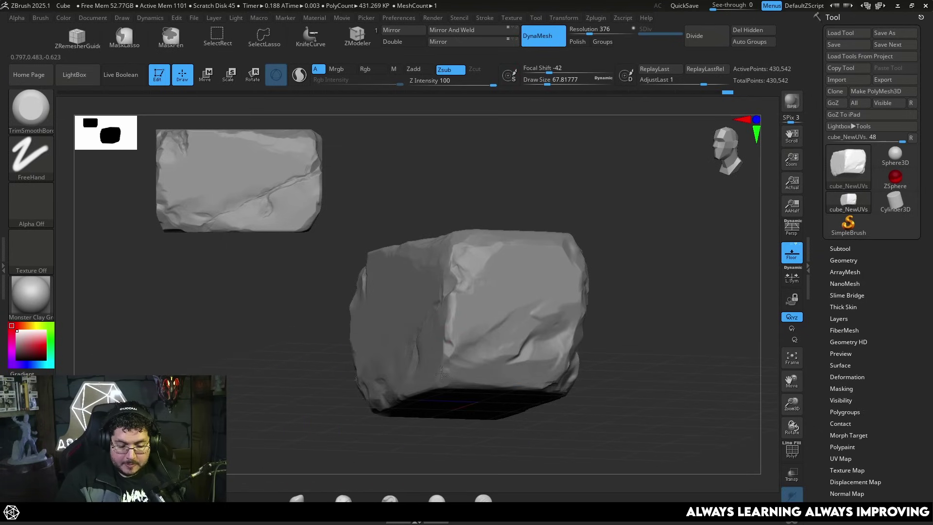
{"action": "left_click_drag", "start_coordinate": [690, 292], "coordinate": [675, 265]}
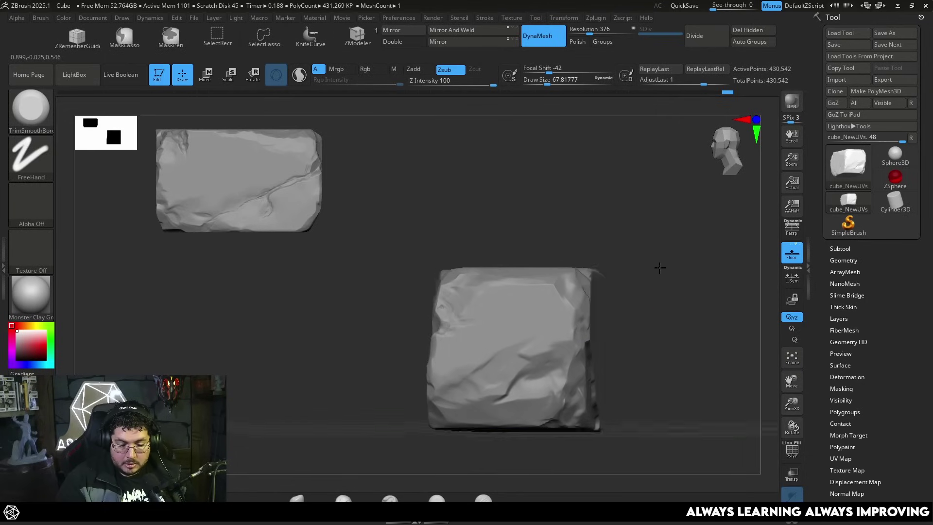
{"action": "left_click_drag", "start_coordinate": [659, 265], "coordinate": [580, 216]}
{"action": "left_click_drag", "start_coordinate": [584, 252], "coordinate": [582, 242]}
{"action": "left_click_drag", "start_coordinate": [471, 225], "coordinate": [565, 304]}
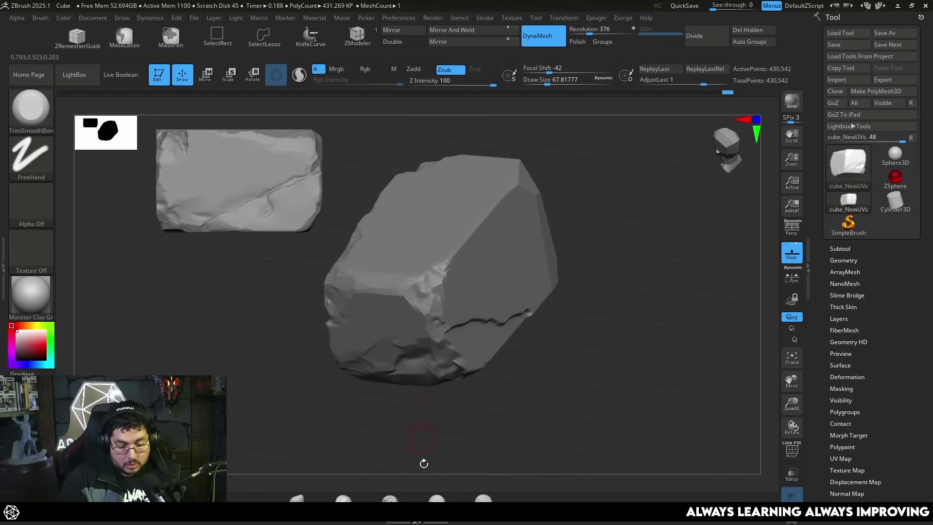
- Bevel the long top edge above the cracked side with TrimDynamic at a draw size of about 97
{"action": "left_click", "coordinate": [437, 498]}
{"action": "key", "text": "space"}
{"action": "left_click_drag", "start_coordinate": [459, 246], "coordinate": [463, 246]}
{"action": "left_click_drag", "start_coordinate": [467, 241], "coordinate": [449, 262]}
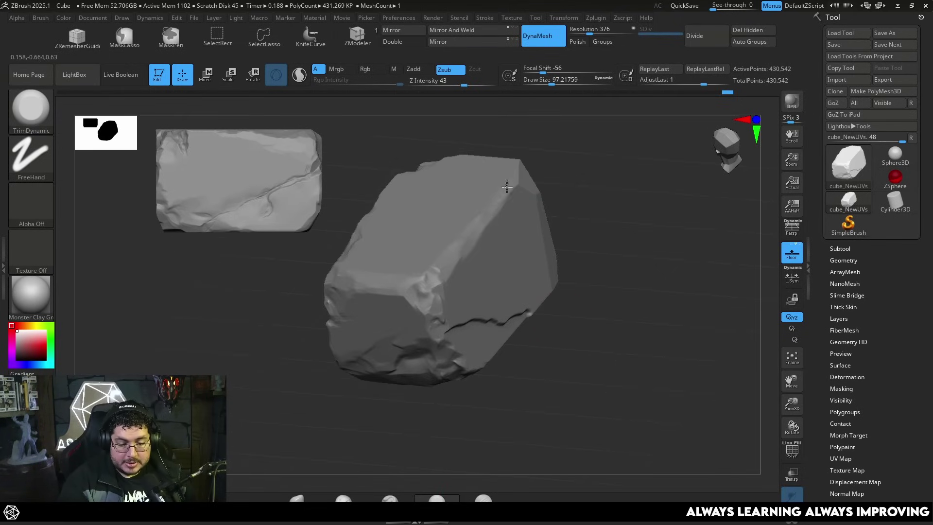
- Smooth the chipped vertical edge between the end face and the cracked side
{"action": "mouse_move", "coordinate": [583, 170]}
{"action": "left_mouse_down", "text": "shift"}
{"action": "mouse_move", "coordinate": [606, 158]}
{"action": "mouse_move", "coordinate": [529, 242]}
{"action": "mouse_move", "coordinate": [482, 235]}
{"action": "mouse_move", "coordinate": [457, 248]}
{"action": "mouse_move", "coordinate": [538, 188]}
{"action": "left_mouse_up", "text": "shift"}
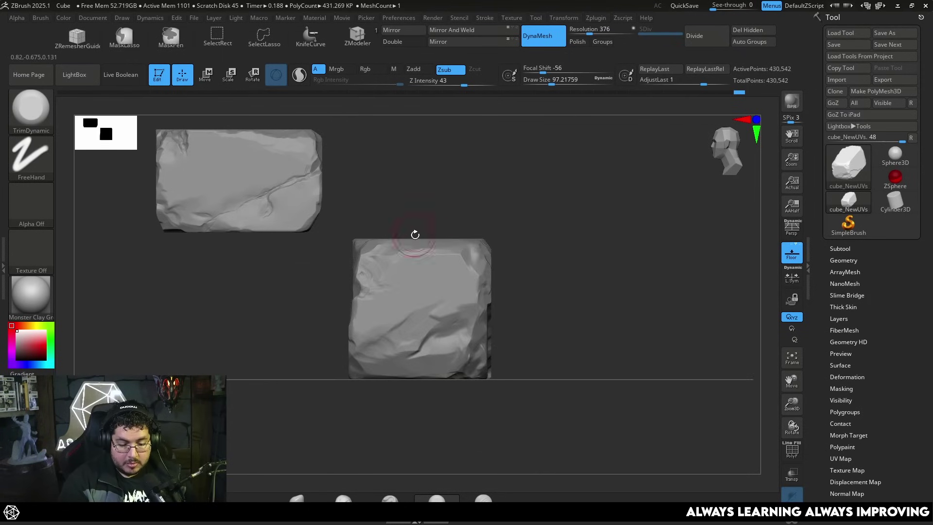
{"action": "left_click_drag", "start_coordinate": [484, 316], "coordinate": [484, 378]}
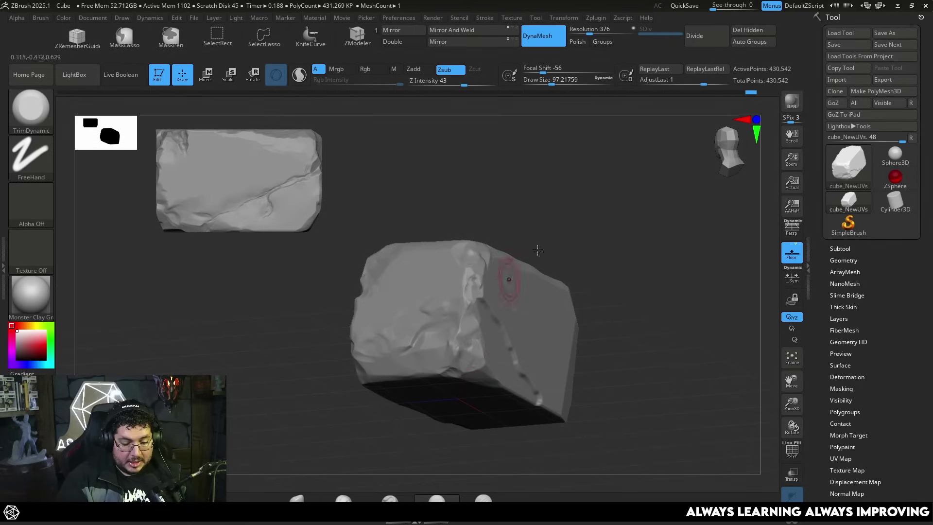
{"action": "left_click_drag", "start_coordinate": [476, 347], "coordinate": [479, 290], "text": "shift"}
{"action": "mouse_move", "coordinate": [480, 271]}
{"action": "right_mouse_down", "text": "shift"}
{"action": "mouse_move", "coordinate": [621, 234]}
{"action": "mouse_move", "coordinate": [485, 274]}
{"action": "right_mouse_up", "text": "shift"}
- Bevel the long top edge of the front face with TrimDynamic, reducing the draw size to about 54 for the narrower part
{"action": "left_click_drag", "start_coordinate": [482, 290], "coordinate": [550, 269]}
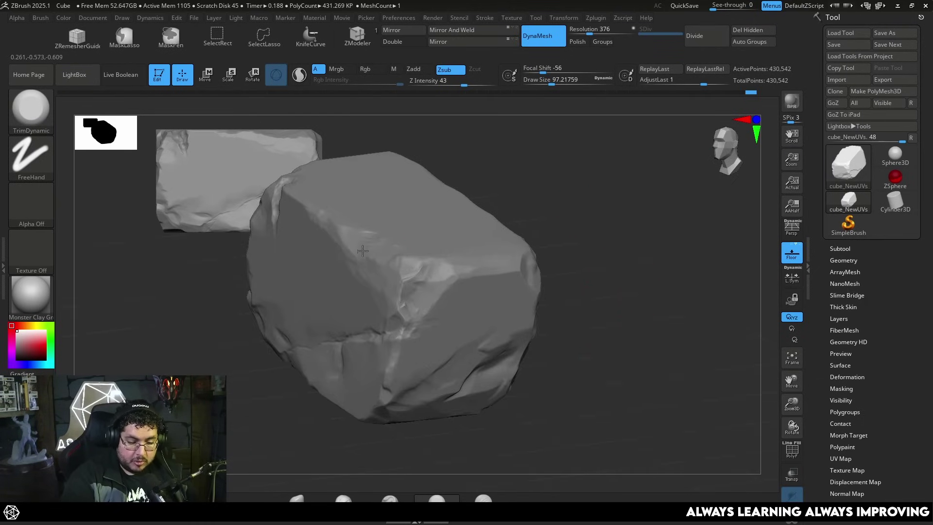
{"action": "left_click_drag", "start_coordinate": [505, 204], "coordinate": [613, 269], "text": "shift"}
{"action": "left_click_drag", "start_coordinate": [407, 229], "coordinate": [466, 273]}
{"action": "right_click_drag", "start_coordinate": [441, 284], "coordinate": [472, 254]}
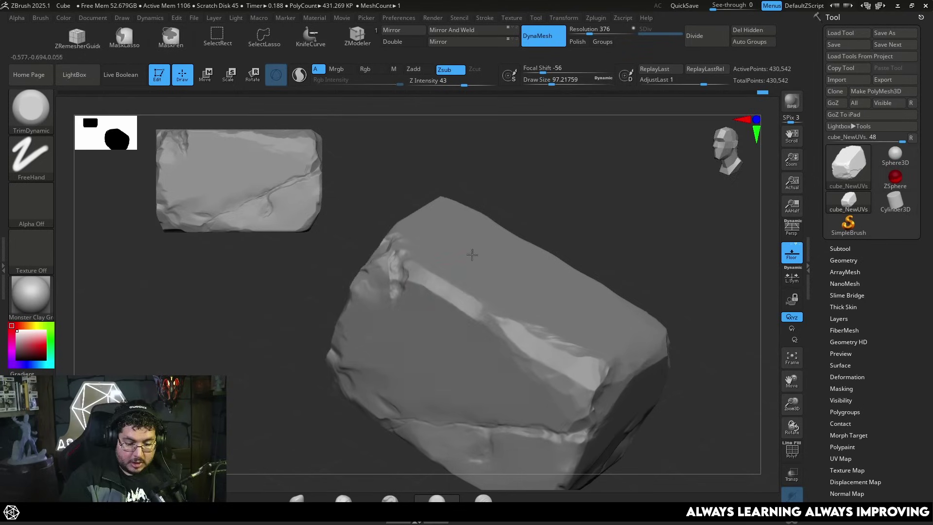
{"action": "key", "text": "space"}
{"action": "left_click_drag", "start_coordinate": [432, 267], "coordinate": [415, 267]}
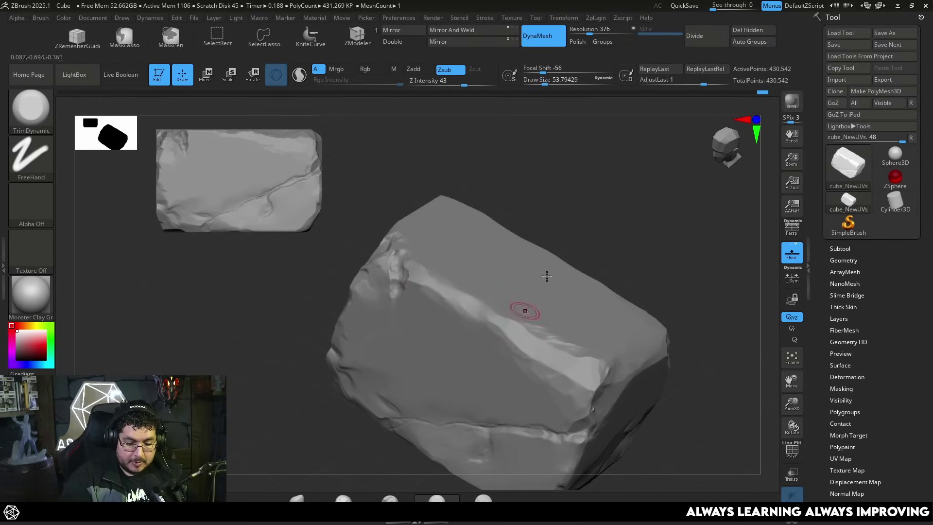
- Leave a snapshot of the end face beside the front-face snapshot and turn the block to its cracked long side
{"action": "right_click_drag", "start_coordinate": [531, 298], "coordinate": [648, 200], "text": "shift"}
{"action": "right_click_drag", "start_coordinate": [662, 277], "coordinate": [587, 162], "text": "alt"}
{"action": "left_click_drag", "start_coordinate": [588, 162], "coordinate": [578, 241], "text": "alt"}
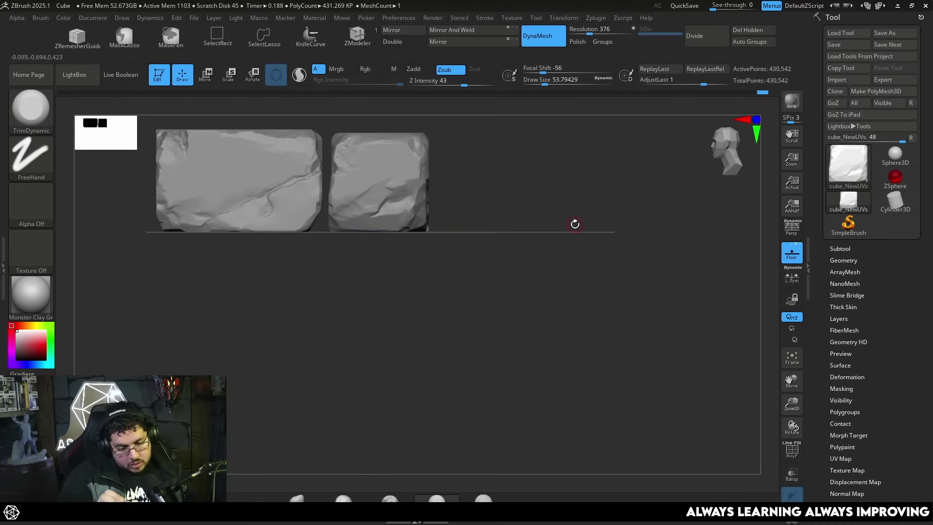
{"action": "left_click_drag", "start_coordinate": [568, 288], "coordinate": [596, 408], "text": "alt"}
{"action": "key", "text": "shift+s"}
{"action": "left_click_drag", "start_coordinate": [621, 371], "coordinate": [652, 333], "text": "shift"}
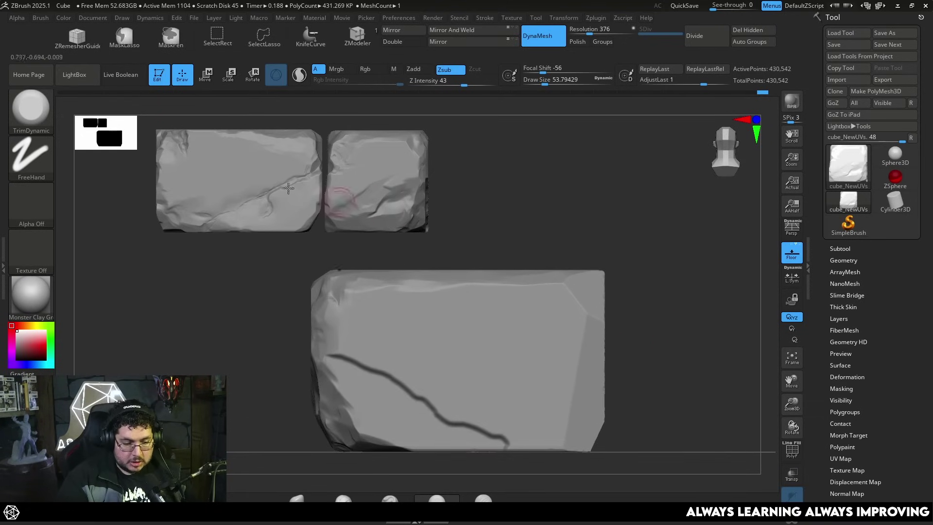
- Load the MalletFast brush from the LightBox brush library
{"action": "left_click", "coordinate": [83, 83]}
{"action": "left_click", "coordinate": [174, 106]}
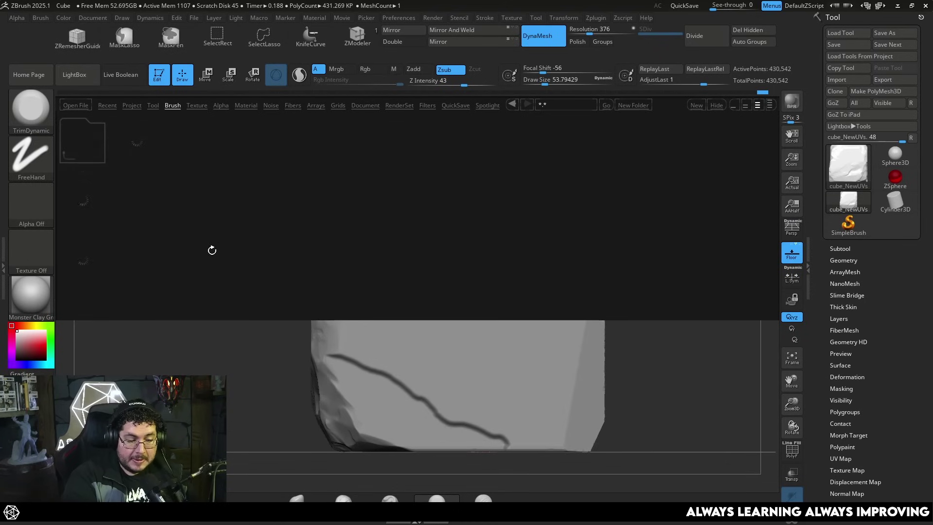
{"action": "double_click", "coordinate": [83, 257]}
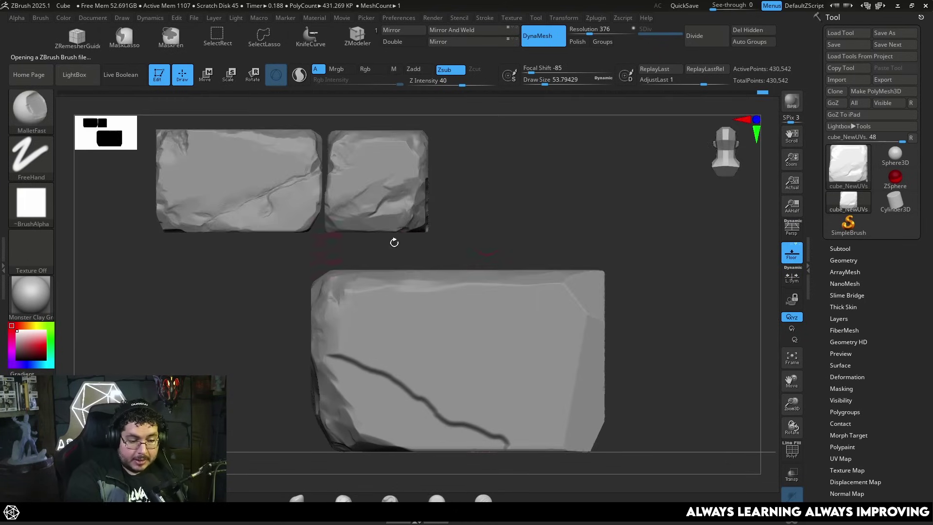
- Chip rough stone breaks along the upper half of the diagonal crack with MalletFast at a draw size of about 51
{"action": "scroll", "coordinate": [519, 268], "scroll_direction": "up", "scroll_amount": 3}
{"action": "key", "text": "space"}
{"action": "mouse_move", "coordinate": [449, 333]}
{"action": "left_mouse_down"}
{"action": "mouse_move", "coordinate": [436, 335]}
{"action": "mouse_move", "coordinate": [351, 289]}
{"action": "left_mouse_up"}
{"action": "key", "text": "ctrl+z"}
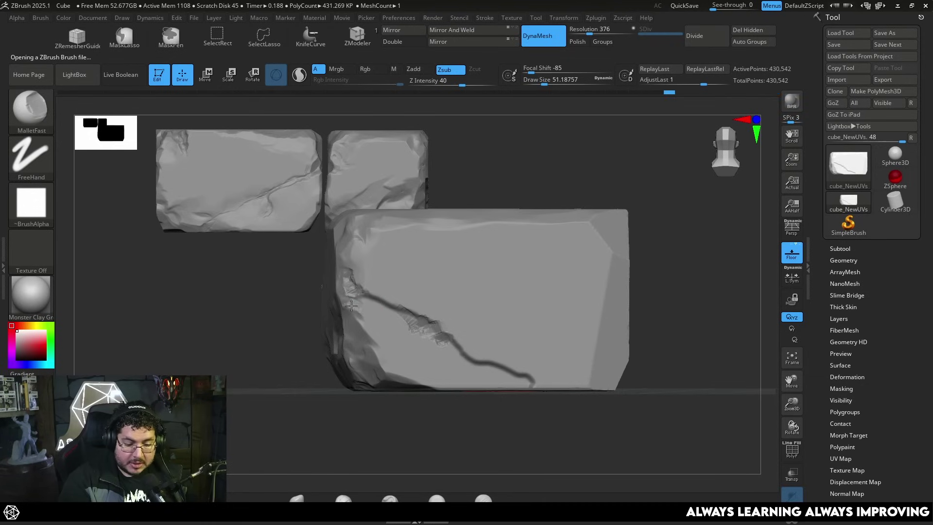
{"action": "key", "text": "ctrl+shift+z"}
{"action": "left_click_drag", "start_coordinate": [362, 296], "coordinate": [385, 303]}
{"action": "key", "text": "ctrl+shift+z"}
- Chip the cracked side's far vertical bevel edge with MalletFast at a draw size of about 51
{"action": "left_click_drag", "start_coordinate": [645, 277], "coordinate": [620, 254], "text": "alt"}
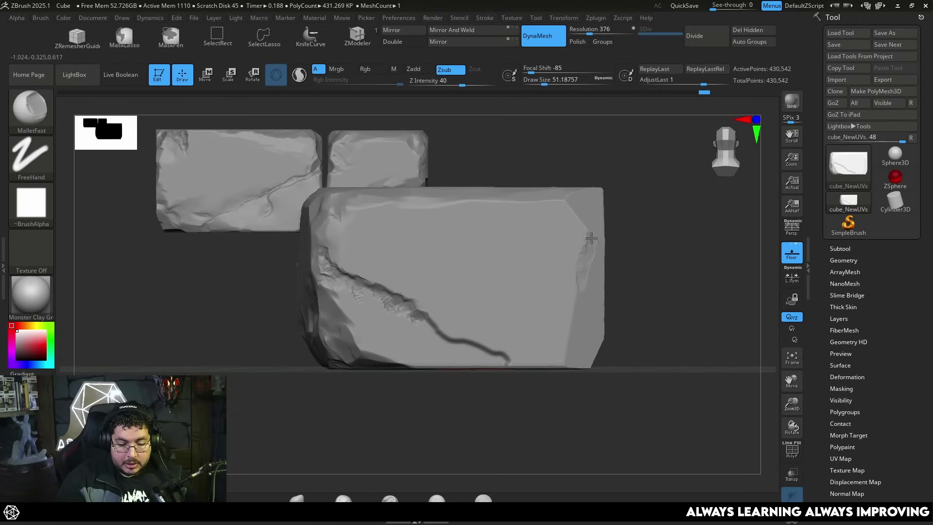
{"action": "left_click_drag", "start_coordinate": [582, 296], "coordinate": [582, 293]}
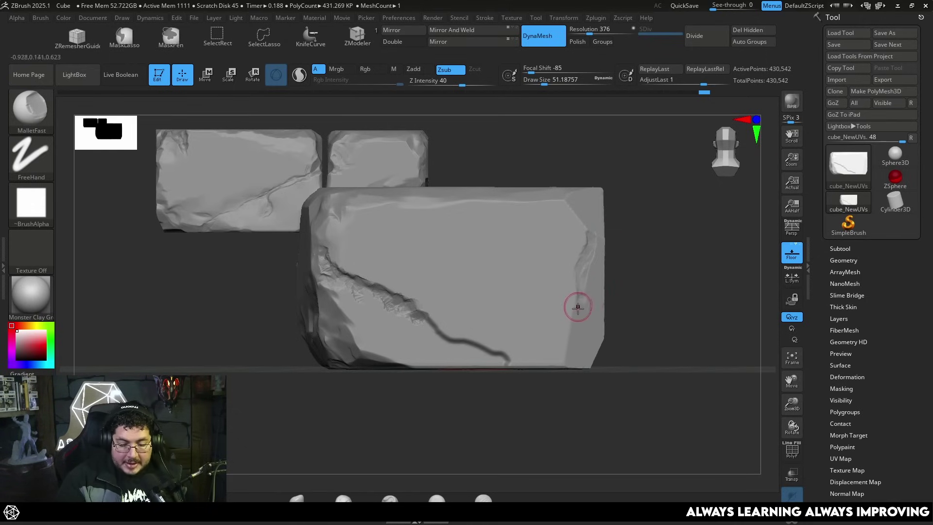
{"action": "mouse_move", "coordinate": [572, 331]}
{"action": "left_mouse_down"}
{"action": "mouse_move", "coordinate": [567, 346]}
{"action": "mouse_move", "coordinate": [569, 316]}
{"action": "mouse_move", "coordinate": [577, 318]}
{"action": "left_mouse_up"}
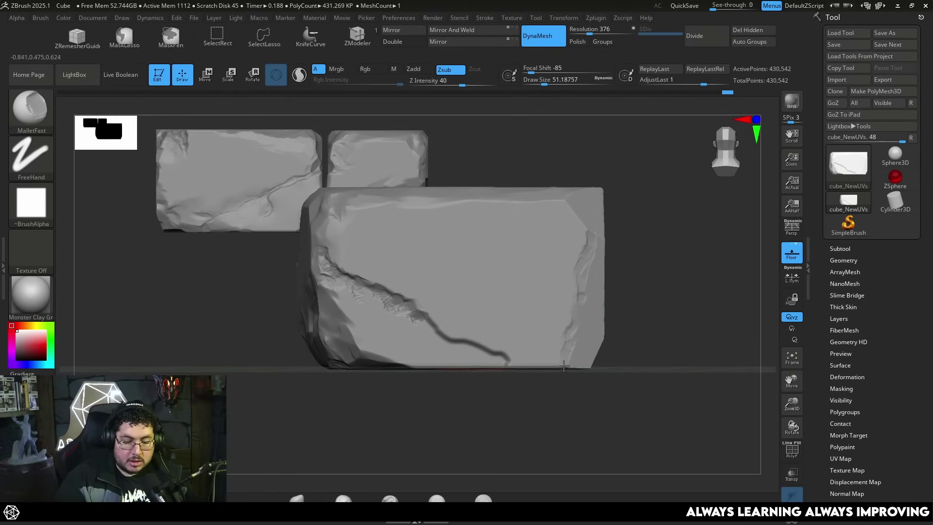
- Chip the bottom edge where the crack ends with MalletFast and set the brush's focal shift to -44
{"action": "mouse_move", "coordinate": [564, 402]}
{"action": "left_mouse_down"}
{"action": "mouse_move", "coordinate": [560, 378]}
{"action": "mouse_move", "coordinate": [535, 367]}
{"action": "left_mouse_up"}
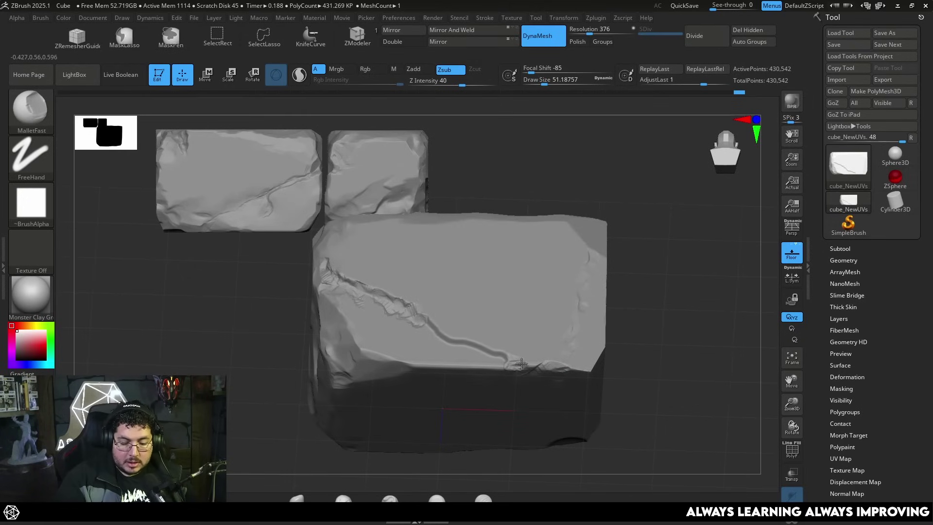
{"action": "left_click_drag", "start_coordinate": [528, 364], "coordinate": [557, 360]}
{"action": "left_click_drag", "start_coordinate": [624, 326], "coordinate": [620, 345], "text": "shift"}
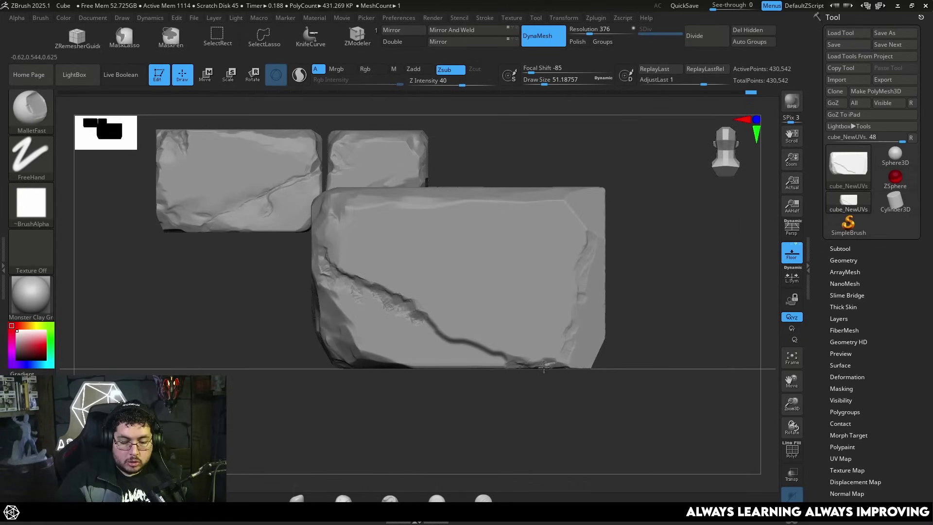
{"action": "key", "text": "space"}
{"action": "mouse_move", "coordinate": [547, 364]}
{"action": "left_mouse_down"}
{"action": "mouse_move", "coordinate": [555, 360]}
{"action": "mouse_move", "coordinate": [534, 359]}
{"action": "left_mouse_up"}
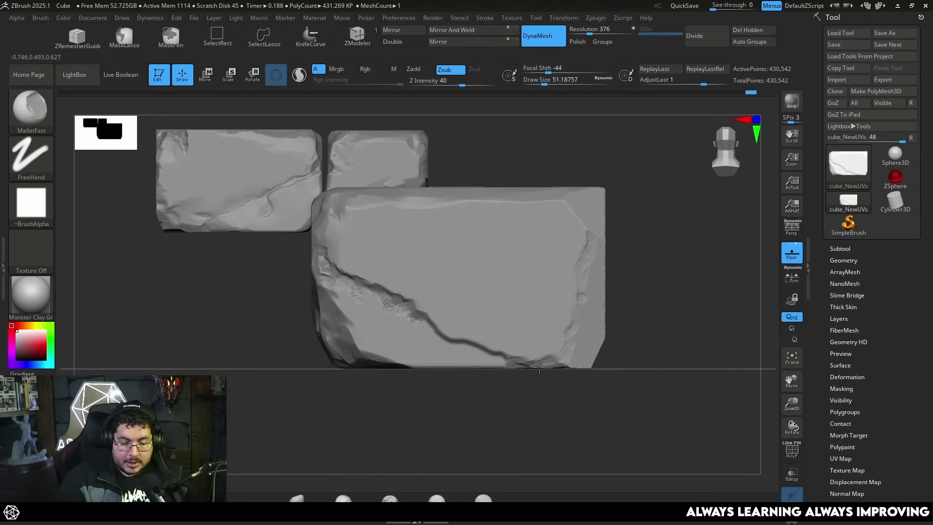
- Flatten the rough chips below the upper half of the diagonal crack with TrimDynamic at a draw size of about 51
{"action": "left_click", "coordinate": [437, 498]}
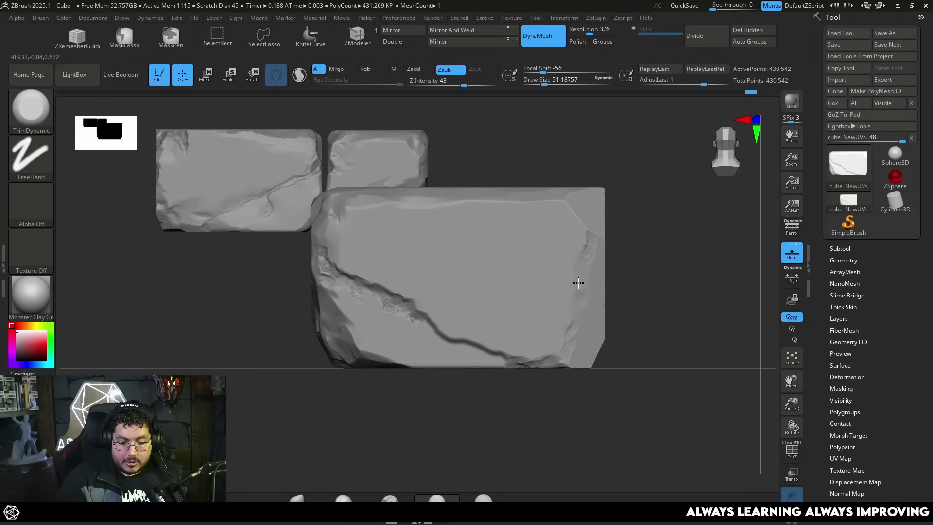
{"action": "right_click_drag", "start_coordinate": [660, 279], "coordinate": [632, 282], "text": "ctrl"}
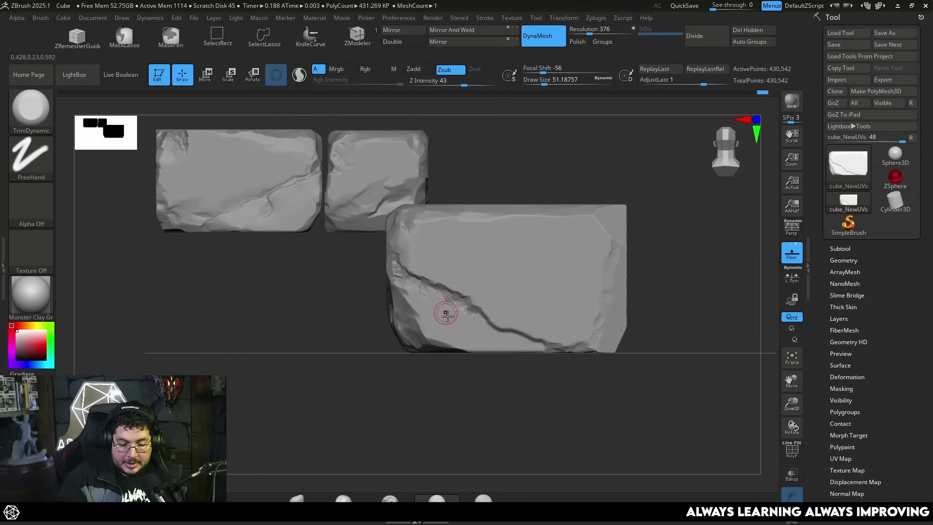
{"action": "left_click_drag", "start_coordinate": [446, 314], "coordinate": [425, 293]}
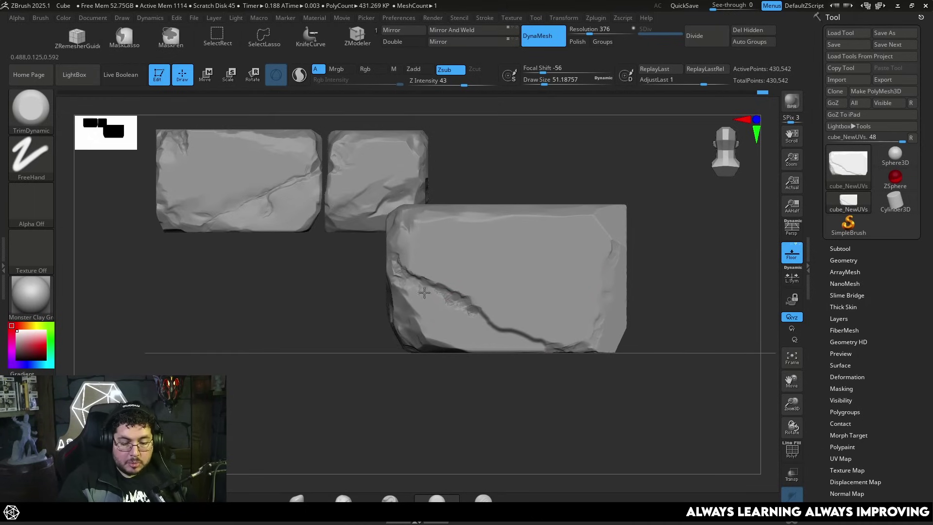
- Carve the stone just below the crack's upper end with ClayBuildup at a draw size of about 54, redoing the first stroke
{"action": "left_click", "coordinate": [474, 492]}
{"action": "key", "text": "space"}
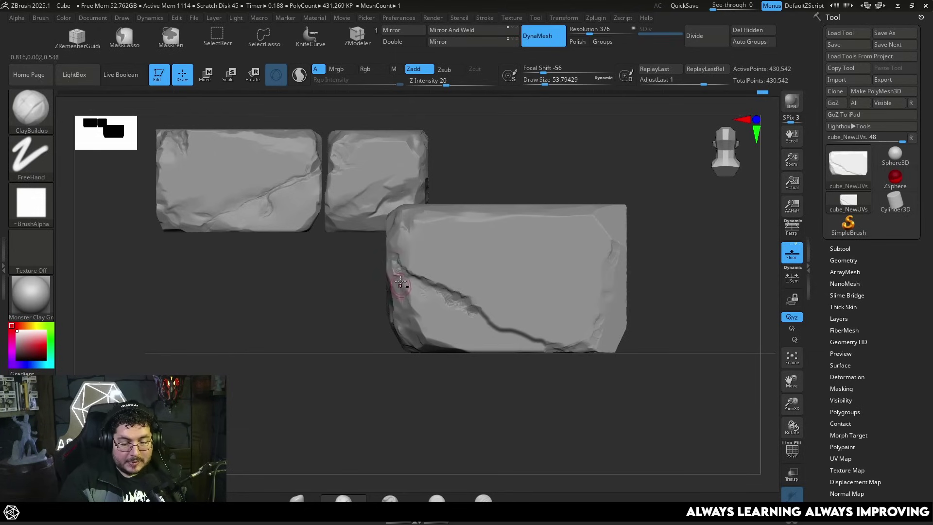
{"action": "left_click_drag", "start_coordinate": [393, 274], "coordinate": [399, 280], "text": "alt"}
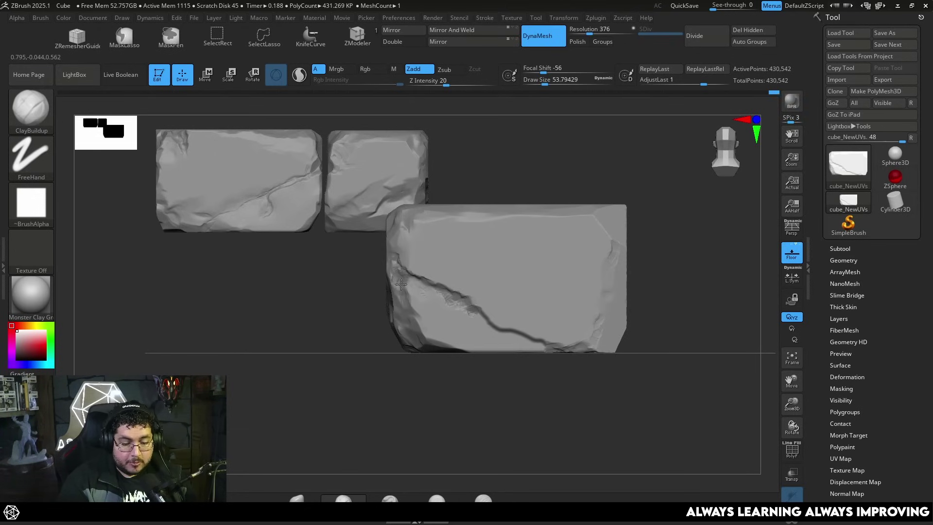
{"action": "key", "text": "ctrl+z"}
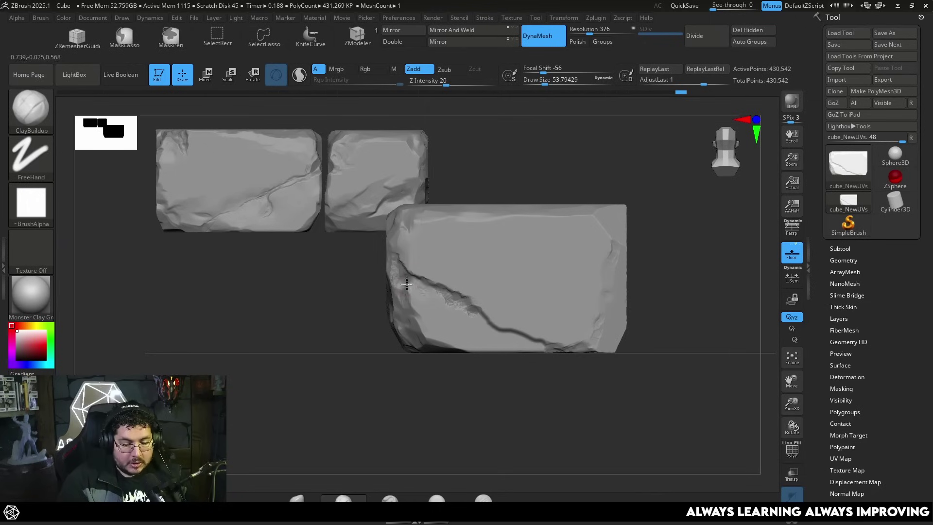
{"action": "mouse_move", "coordinate": [405, 287]}
{"action": "left_mouse_down", "text": "alt"}
{"action": "mouse_move", "coordinate": [431, 327]}
{"action": "mouse_move", "coordinate": [427, 321]}
{"action": "left_mouse_up", "text": "alt"}
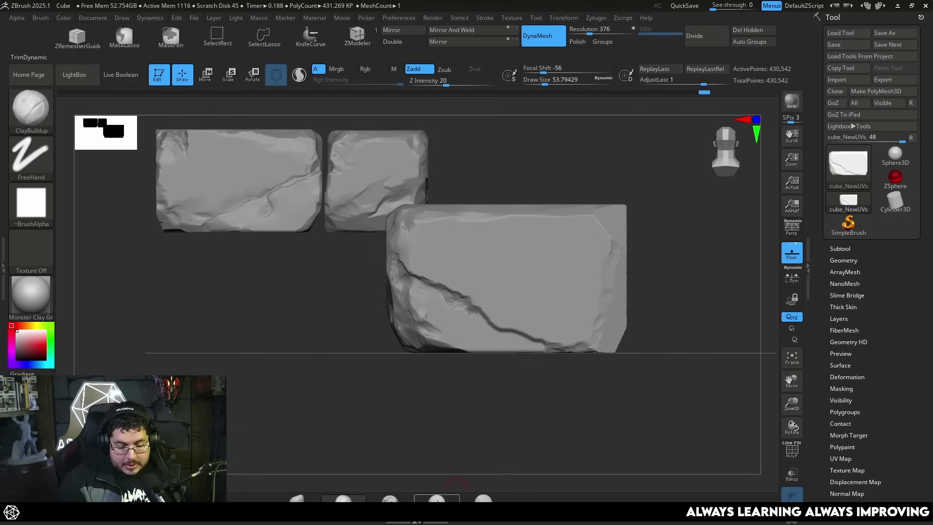
{"action": "key", "text": "ctrl"}
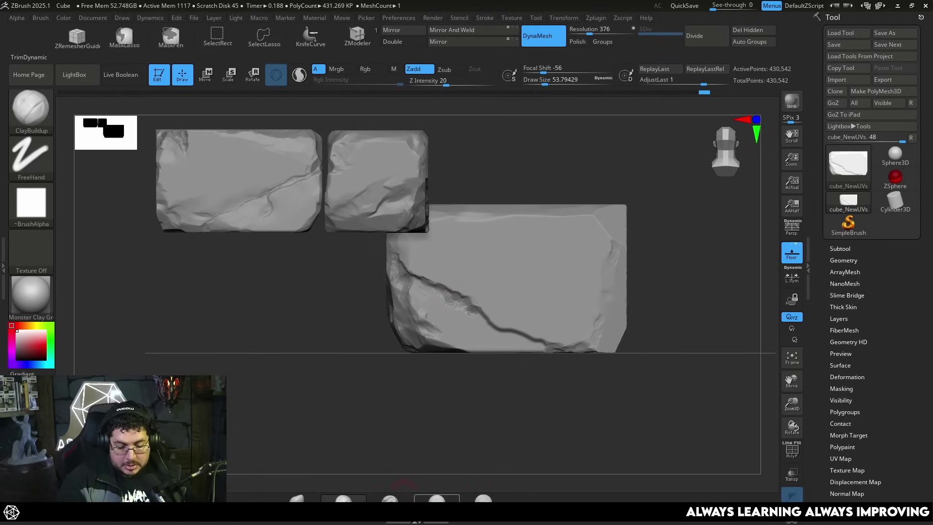
- Switch to TrimDynamic for the area below the crack and enlarge its draw size to about 74
{"action": "left_click", "coordinate": [436, 498]}
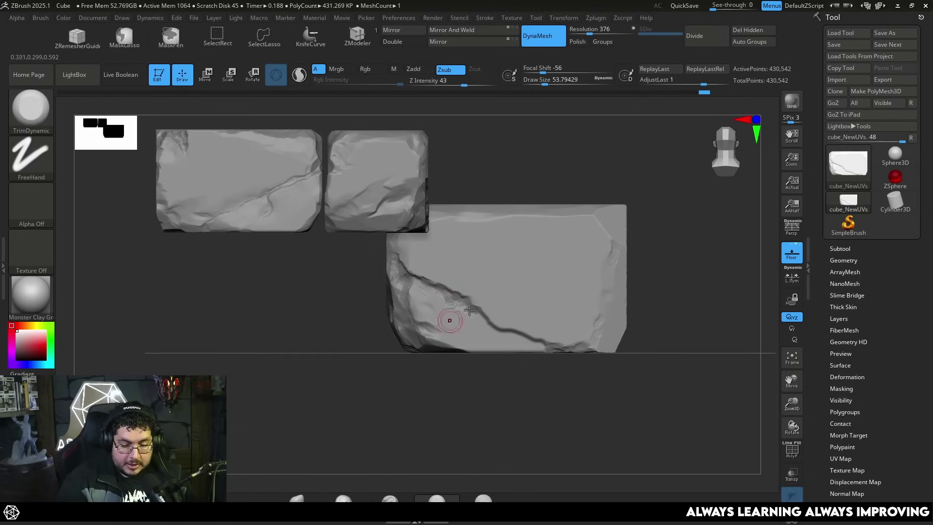
{"action": "right_click_drag", "start_coordinate": [471, 265], "coordinate": [478, 302], "text": "alt"}
{"action": "right_click_drag", "start_coordinate": [662, 290], "coordinate": [626, 298], "text": "alt"}
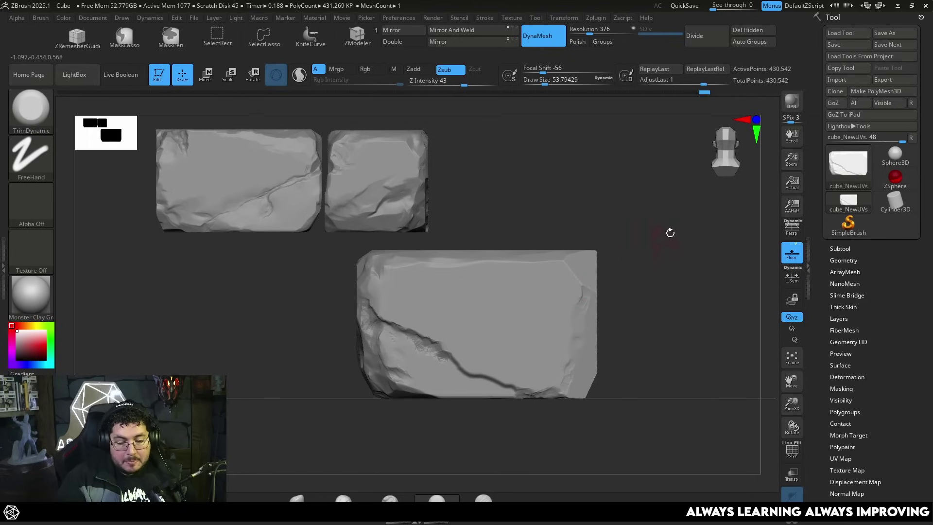
{"action": "key", "text": "space"}
{"action": "left_click", "coordinate": [427, 360]}
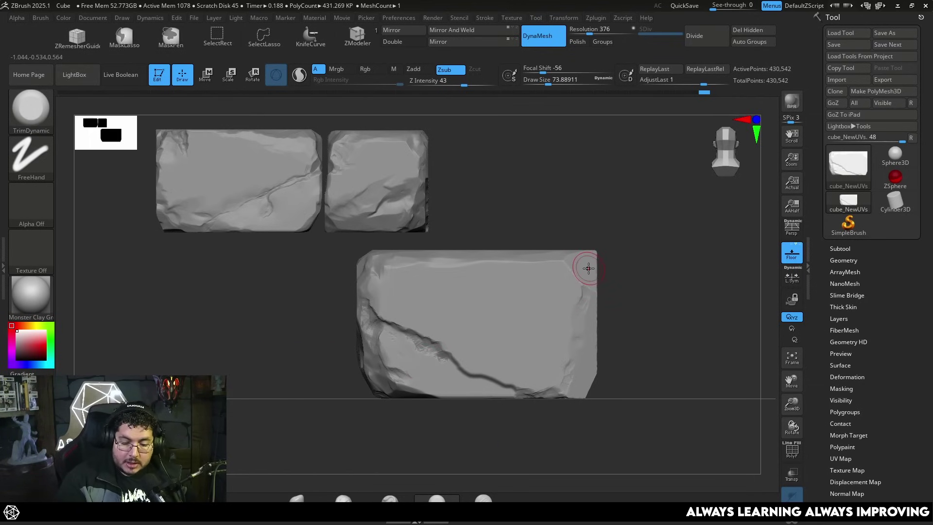
- Paste a Snipping Tool capture of the brick into Krita and set up a red brush of about 9 px
{"action": "key", "text": "super"}
{"action": "type", "text": "snipping tool"}
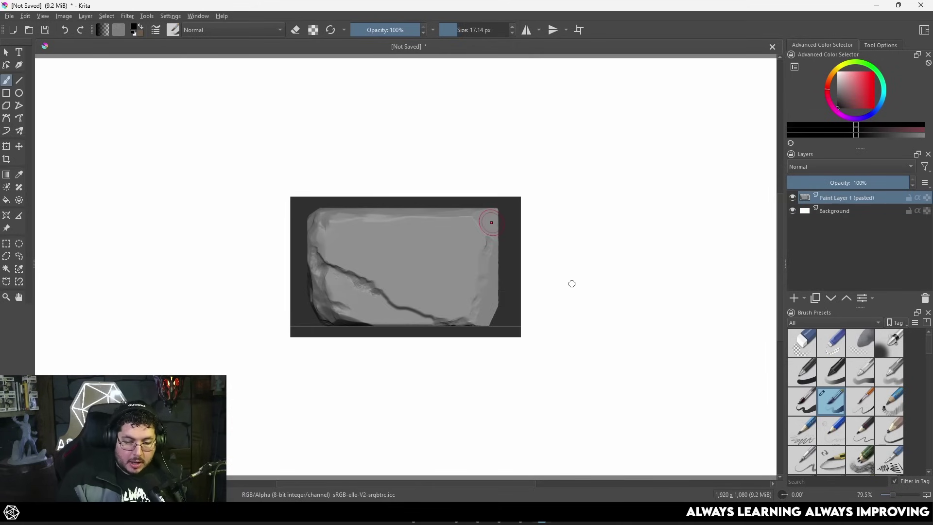
{"action": "scroll", "coordinate": [385, 246], "scroll_direction": "up", "scroll_amount": 2}
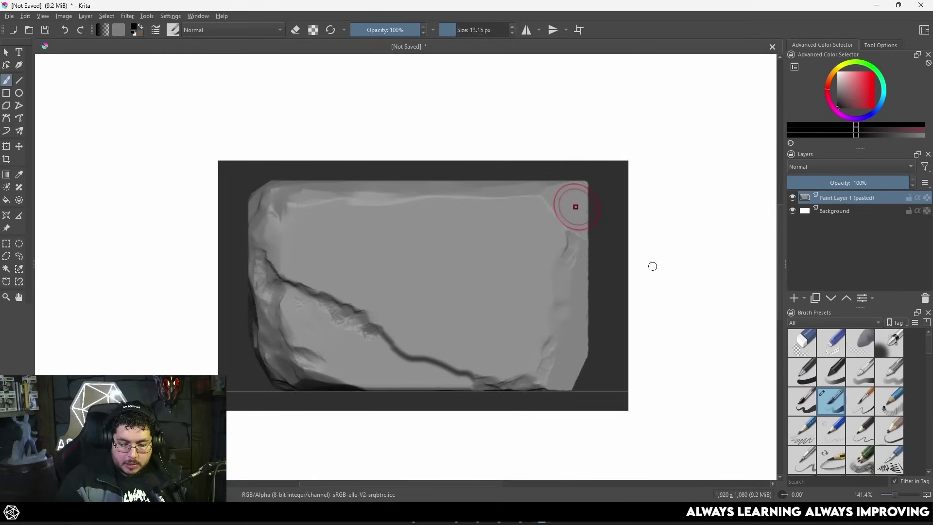
{"action": "key", "text": "bracketleft"}
{"action": "left_click", "coordinate": [873, 72]}
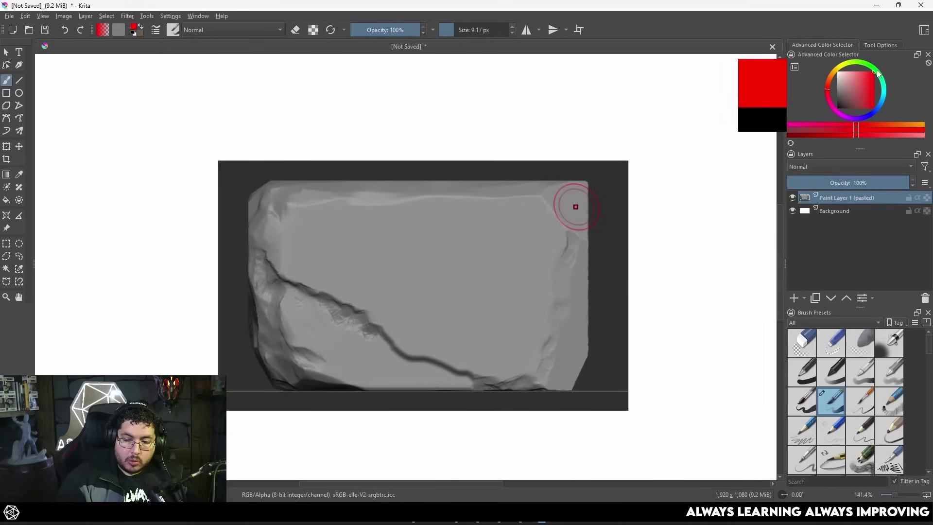
- Outline and hatch in red the brick's beveled upper corner and the long vertical bevel beneath it
{"action": "mouse_move", "coordinate": [539, 194]}
{"action": "left_mouse_down"}
{"action": "mouse_move", "coordinate": [559, 214]}
{"action": "mouse_move", "coordinate": [592, 182]}
{"action": "mouse_move", "coordinate": [583, 233]}
{"action": "left_mouse_up"}
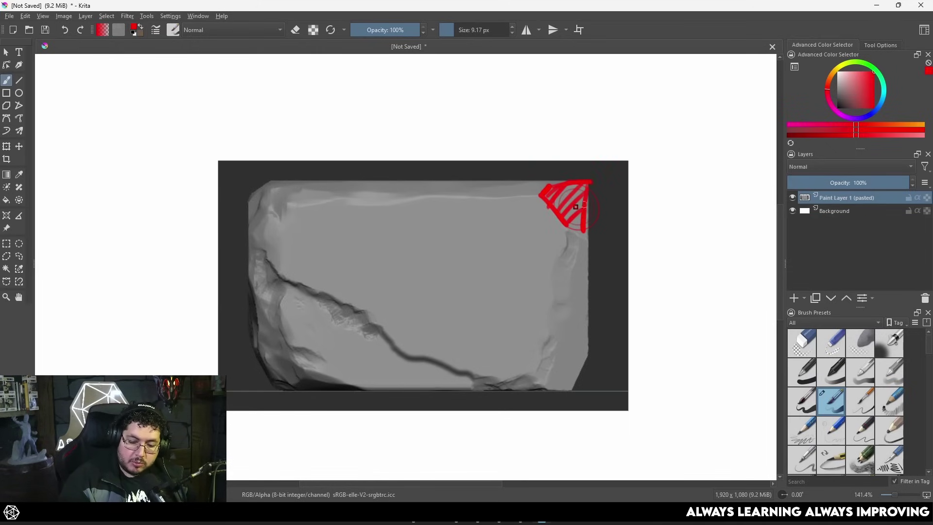
{"action": "left_click_drag", "start_coordinate": [553, 324], "coordinate": [538, 376]}
{"action": "left_click_drag", "start_coordinate": [584, 229], "coordinate": [586, 362]}
{"action": "left_click_drag", "start_coordinate": [579, 246], "coordinate": [556, 276]}
{"action": "left_click_drag", "start_coordinate": [589, 265], "coordinate": [553, 298]}
{"action": "left_click_drag", "start_coordinate": [583, 335], "coordinate": [544, 369]}
{"action": "left_click_drag", "start_coordinate": [581, 360], "coordinate": [539, 391]}
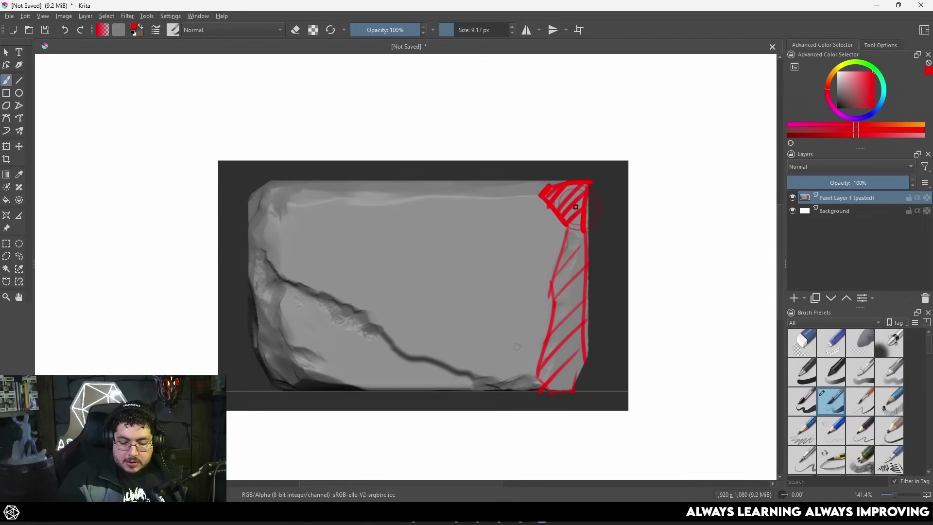
- Hatch the bottom-edge break in red and outline the diagonal crack and the bevels running along the top edge
{"action": "mouse_move", "coordinate": [466, 389]}
{"action": "left_mouse_down"}
{"action": "mouse_move", "coordinate": [490, 360]}
{"action": "mouse_move", "coordinate": [554, 395]}
{"action": "left_mouse_up"}
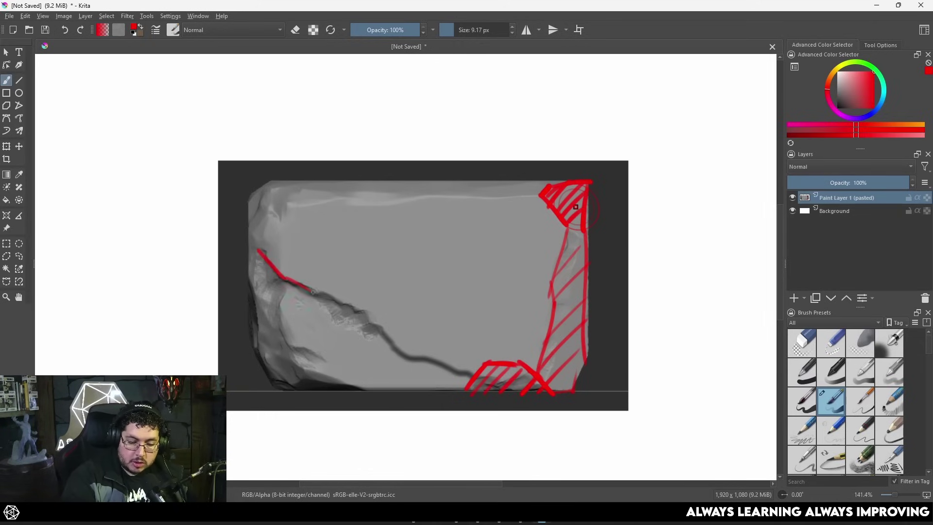
{"action": "left_click_drag", "start_coordinate": [323, 296], "coordinate": [405, 360]}
{"action": "mouse_move", "coordinate": [268, 260]}
{"action": "left_mouse_down"}
{"action": "mouse_move", "coordinate": [293, 205]}
{"action": "mouse_move", "coordinate": [488, 184]}
{"action": "left_mouse_up"}
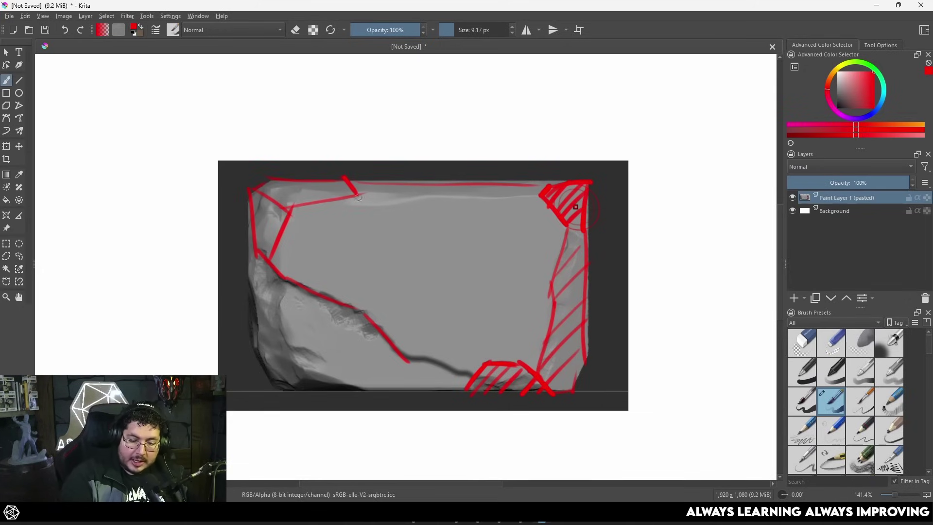
{"action": "left_click_drag", "start_coordinate": [375, 198], "coordinate": [547, 205]}
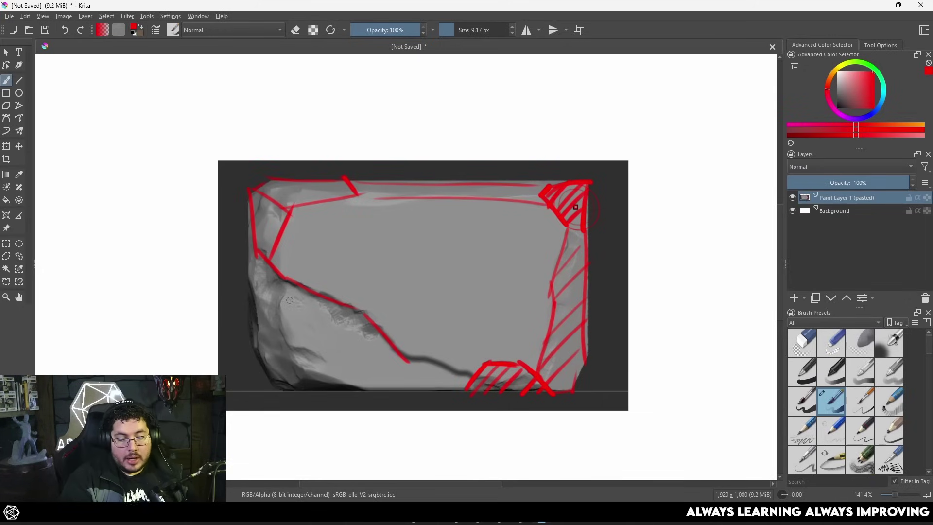
- Outline the facets below the crack and along the lower corner in red, and mark the plain centre of the face
{"action": "mouse_move", "coordinate": [277, 310]}
{"action": "left_mouse_down"}
{"action": "mouse_move", "coordinate": [306, 381]}
{"action": "mouse_move", "coordinate": [388, 390]}
{"action": "left_mouse_up"}
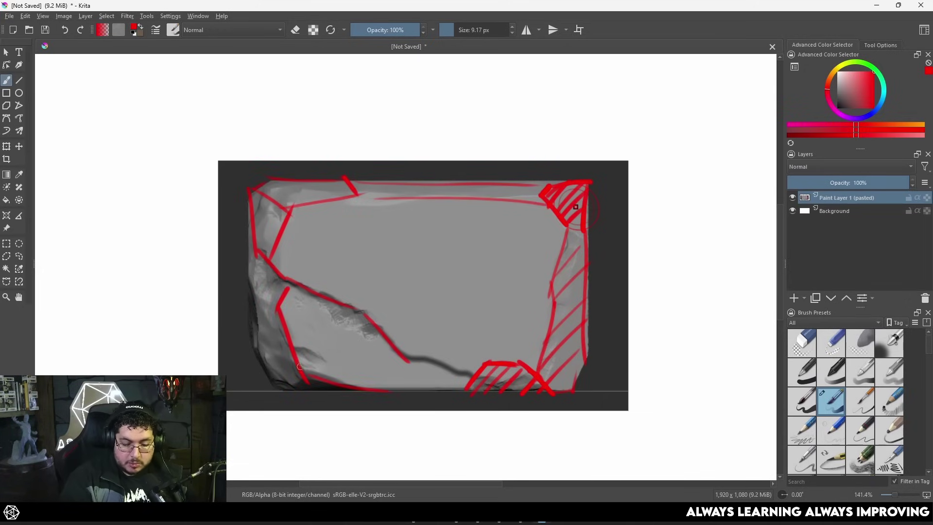
{"action": "key", "text": "ctrl+z"}
{"action": "left_click_drag", "start_coordinate": [294, 390], "coordinate": [360, 385]}
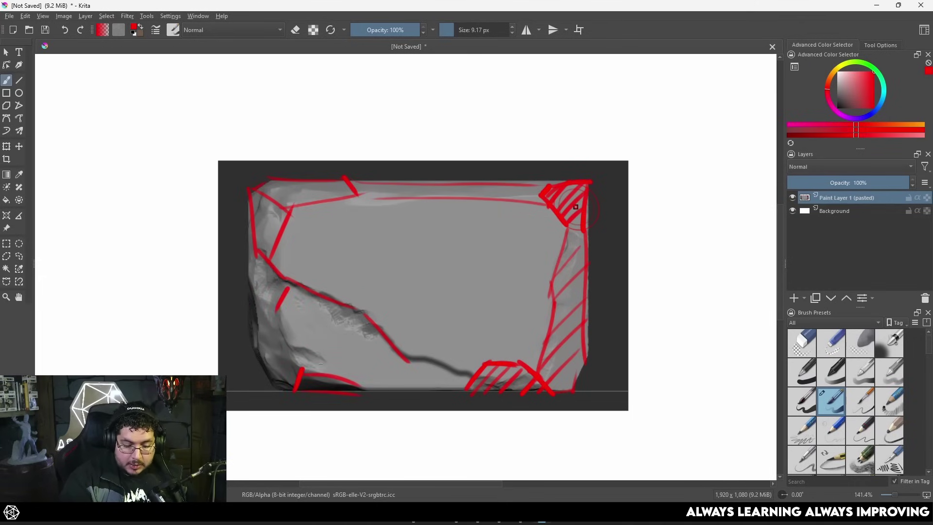
{"action": "left_click_drag", "start_coordinate": [292, 290], "coordinate": [381, 339]}
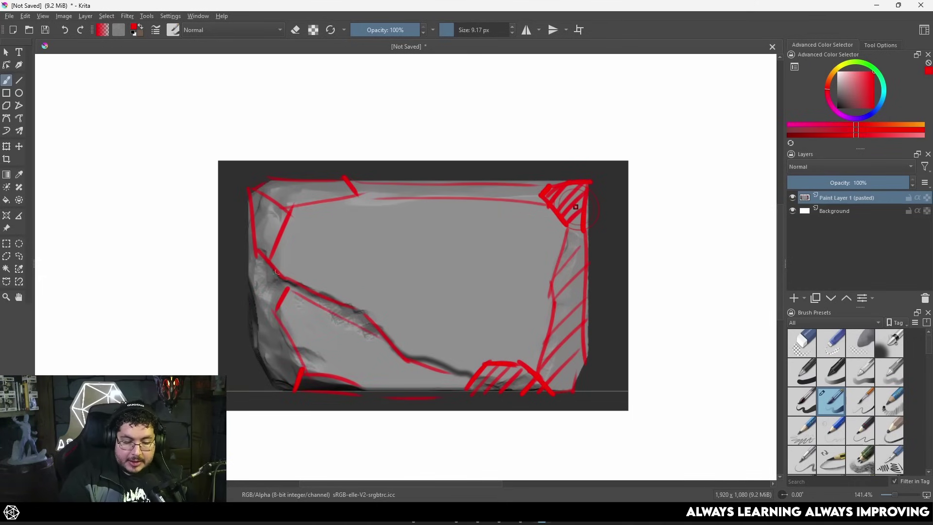
{"action": "left_click_drag", "start_coordinate": [251, 253], "coordinate": [256, 310]}
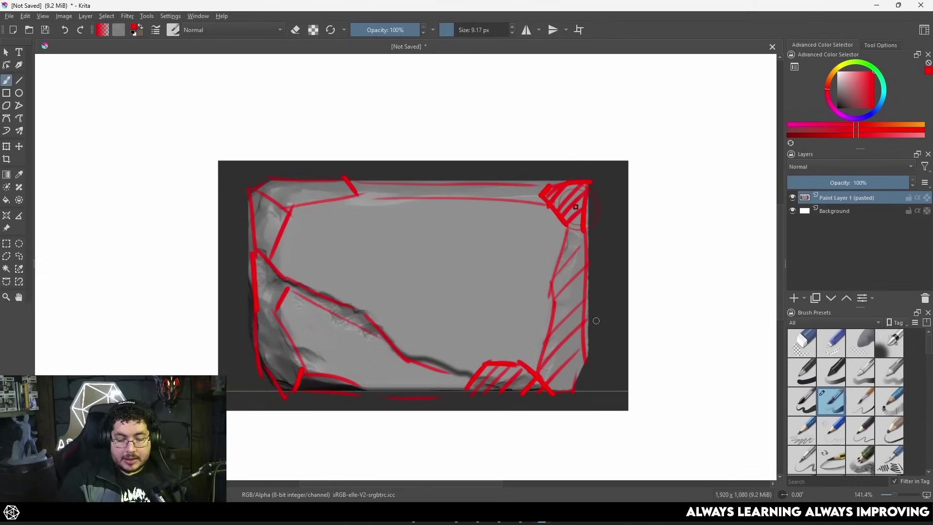
{"action": "left_click_drag", "start_coordinate": [415, 234], "coordinate": [472, 308]}
{"action": "left_click_drag", "start_coordinate": [477, 238], "coordinate": [424, 280]}
- Switch back to ZBrush and select the TrimSmoothBorder brush
{"action": "key", "text": "alt+Tab"}
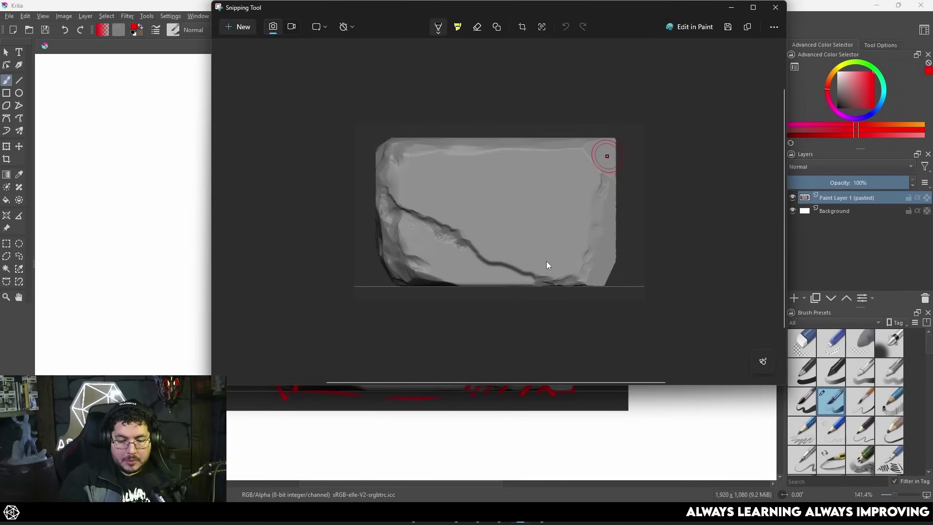
{"action": "key", "text": "alt+Tab"}
{"action": "key", "text": "alt+Tab"}
{"action": "key", "text": "alt+Tab"}
{"action": "mouse_move", "coordinate": [656, 245]}
{"action": "left_mouse_down"}
{"action": "mouse_move", "coordinate": [661, 272]}
{"action": "mouse_move", "coordinate": [677, 273]}
{"action": "left_mouse_up"}
{"action": "key", "text": "b"}
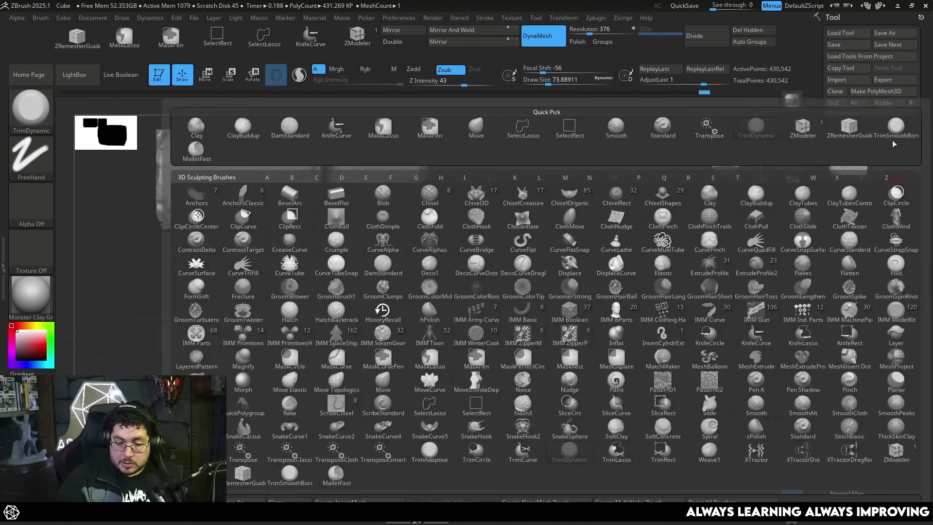
{"action": "left_click", "coordinate": [895, 128]}
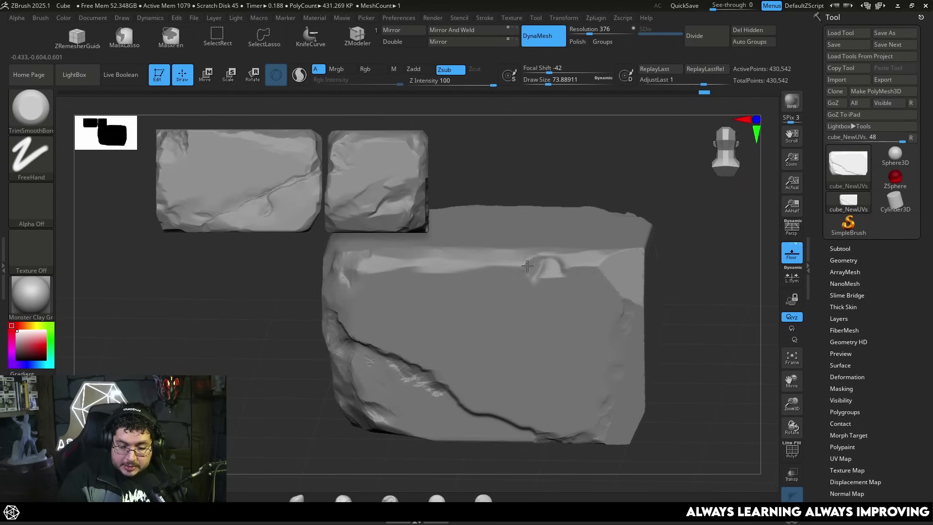
- Gouge a chip into the top bevel beside the cut corner with TrimSmoothBorder, using draw sizes of about 74 and 44
{"action": "mouse_move", "coordinate": [527, 264]}
{"action": "left_mouse_down"}
{"action": "mouse_move", "coordinate": [556, 270]}
{"action": "mouse_move", "coordinate": [545, 275]}
{"action": "mouse_move", "coordinate": [580, 266]}
{"action": "mouse_move", "coordinate": [532, 263]}
{"action": "mouse_move", "coordinate": [508, 246]}
{"action": "left_mouse_up"}
{"action": "left_click_drag", "start_coordinate": [652, 189], "coordinate": [688, 173], "text": "shift"}
{"action": "left_click_drag", "start_coordinate": [551, 283], "coordinate": [518, 282]}
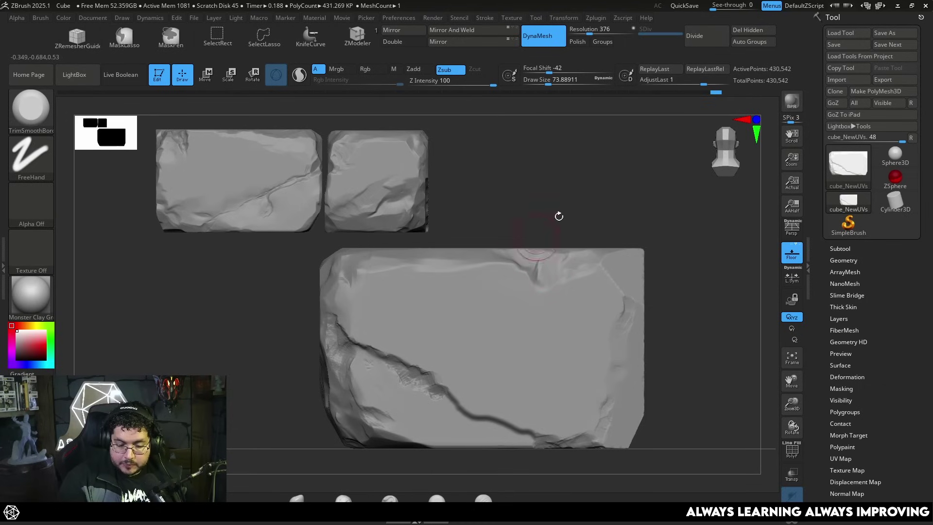
{"action": "left_click_drag", "start_coordinate": [569, 208], "coordinate": [531, 235]}
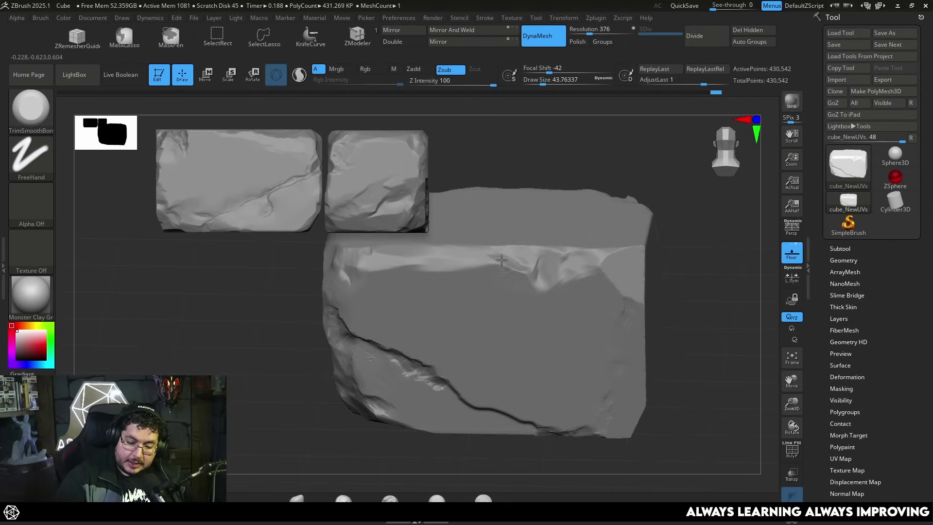
{"action": "mouse_move", "coordinate": [559, 253]}
{"action": "left_mouse_down"}
{"action": "mouse_move", "coordinate": [543, 269]}
{"action": "mouse_move", "coordinate": [558, 274]}
{"action": "left_mouse_up"}
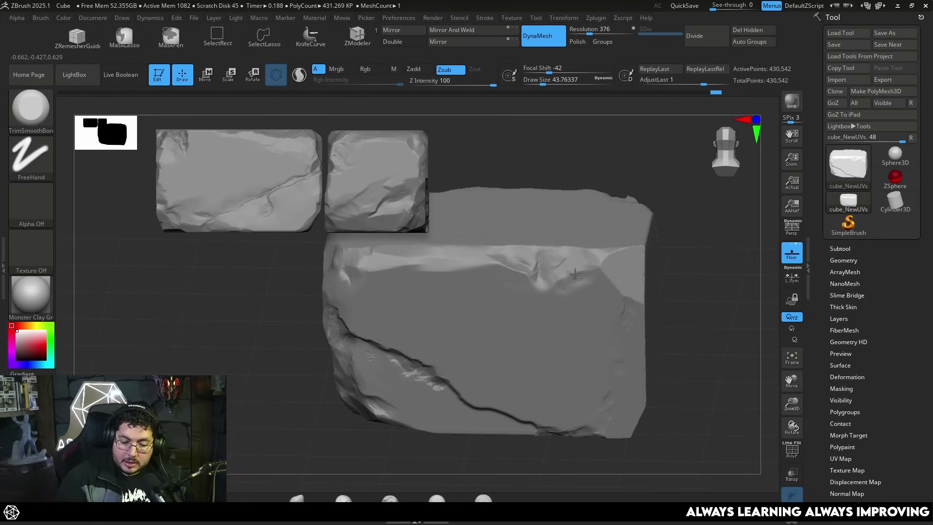
{"action": "left_click_drag", "start_coordinate": [657, 279], "coordinate": [691, 249], "text": "shift"}
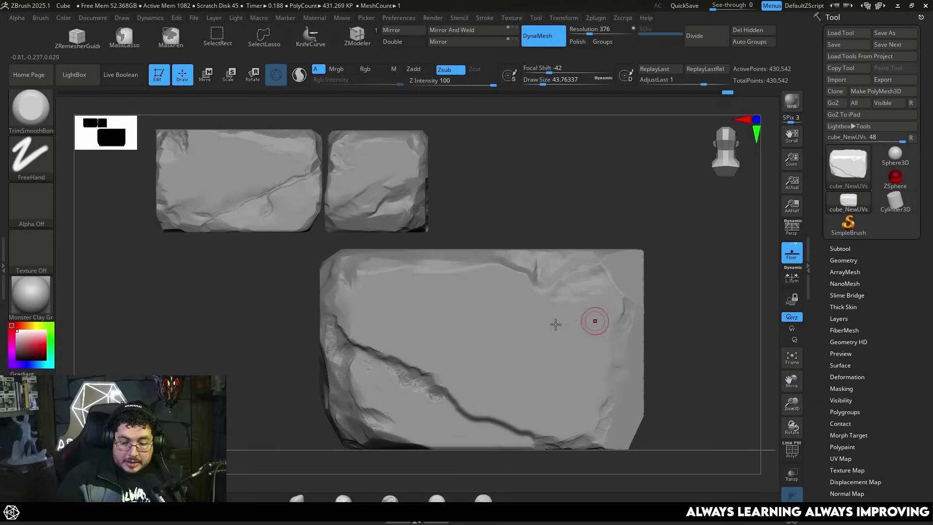
- Soften the rough chips below the diagonal crack with TrimSmoothBorder, setting Z intensity to 4 and draw size to about 39
{"action": "key", "text": "space"}
{"action": "left_click_drag", "start_coordinate": [487, 319], "coordinate": [492, 319]}
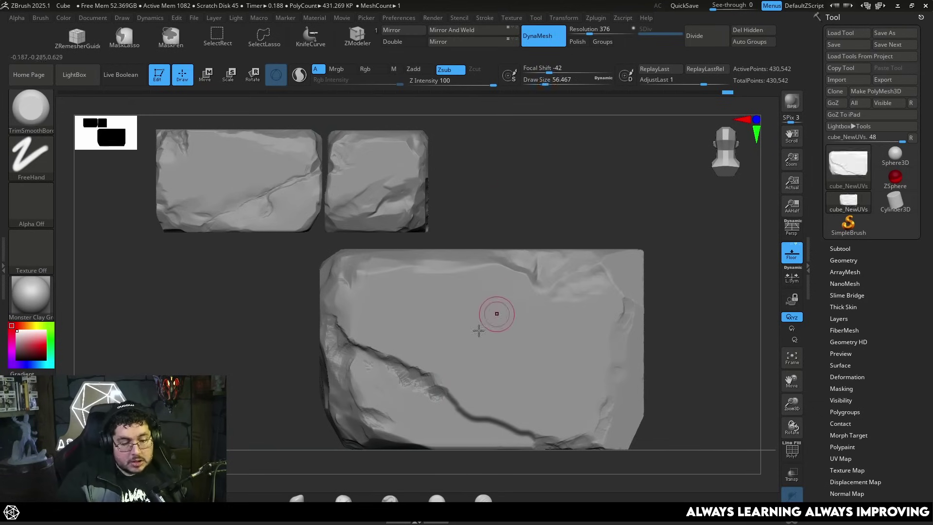
{"action": "left_click_drag", "start_coordinate": [407, 386], "coordinate": [388, 365]}
{"action": "left_click_drag", "start_coordinate": [434, 391], "coordinate": [430, 394]}
{"action": "left_click_drag", "start_coordinate": [368, 358], "coordinate": [355, 363]}
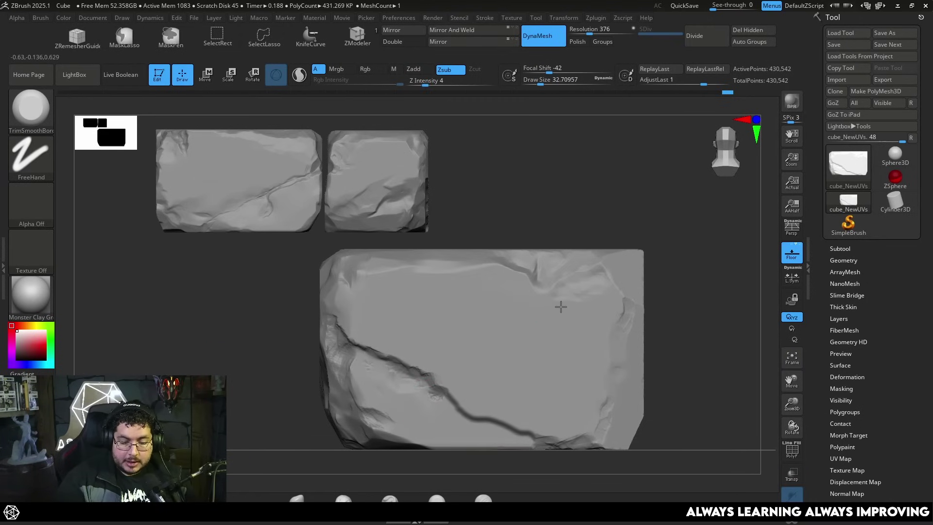
{"action": "key", "text": "s"}
{"action": "left_click_drag", "start_coordinate": [558, 307], "coordinate": [566, 297]}
{"action": "left_click_drag", "start_coordinate": [669, 251], "coordinate": [447, 469]}
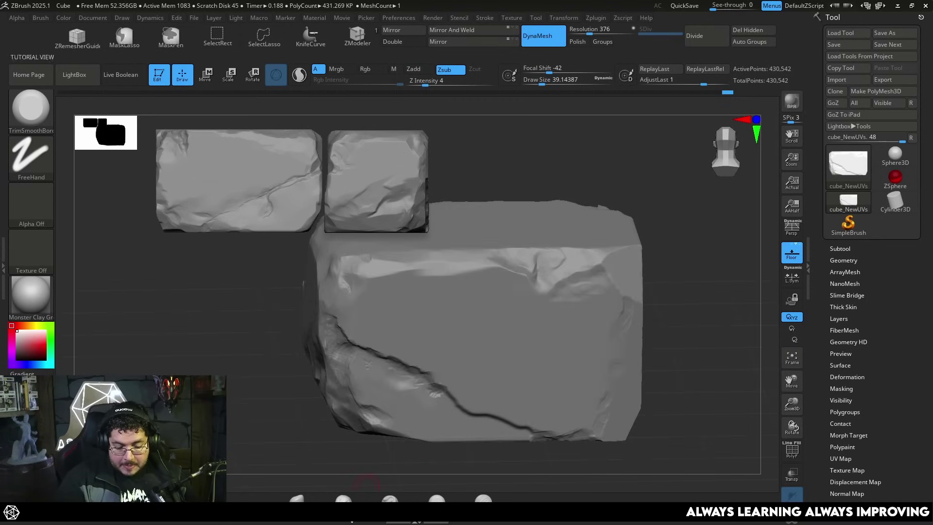
- Roughen the gouge in the top bevel with ClayBuildup at a draw size of about 46
{"action": "left_click", "coordinate": [343, 498]}
{"action": "key", "text": "s"}
{"action": "left_click_drag", "start_coordinate": [591, 248], "coordinate": [600, 248]}
{"action": "left_click_drag", "start_coordinate": [660, 215], "coordinate": [651, 231]}
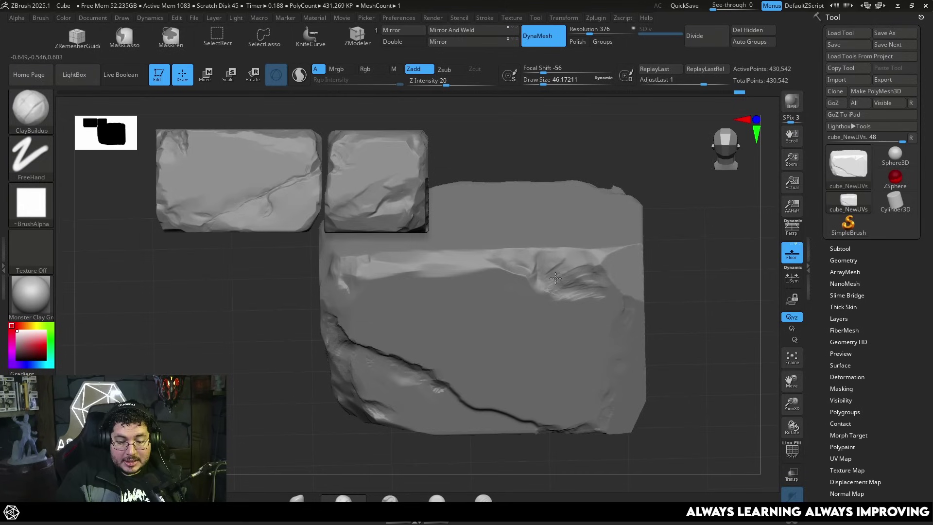
- Flatten the rough gouge in the top bevel with TrimDynamic at a draw size of about 29
{"action": "key", "text": "b"}
{"action": "key", "text": "t"}
{"action": "key", "text": "d"}
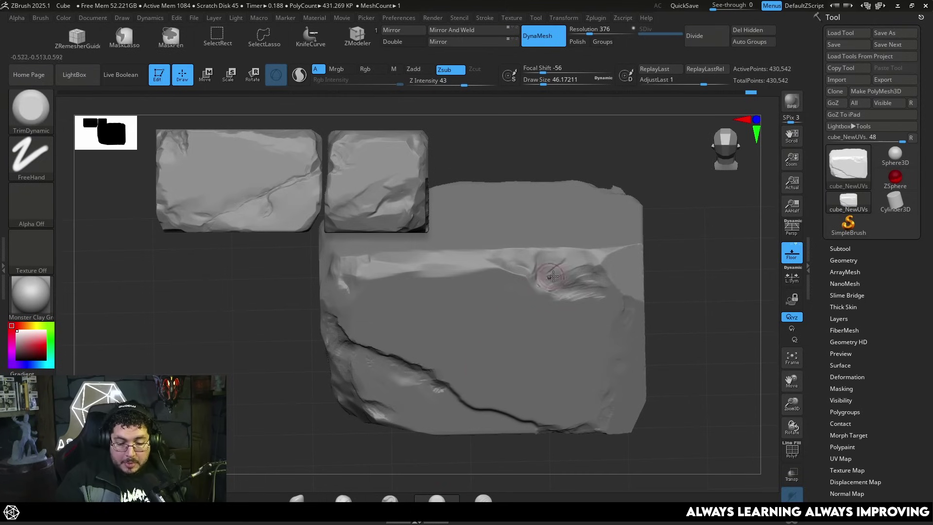
{"action": "left_click_drag", "start_coordinate": [673, 276], "coordinate": [673, 248]}
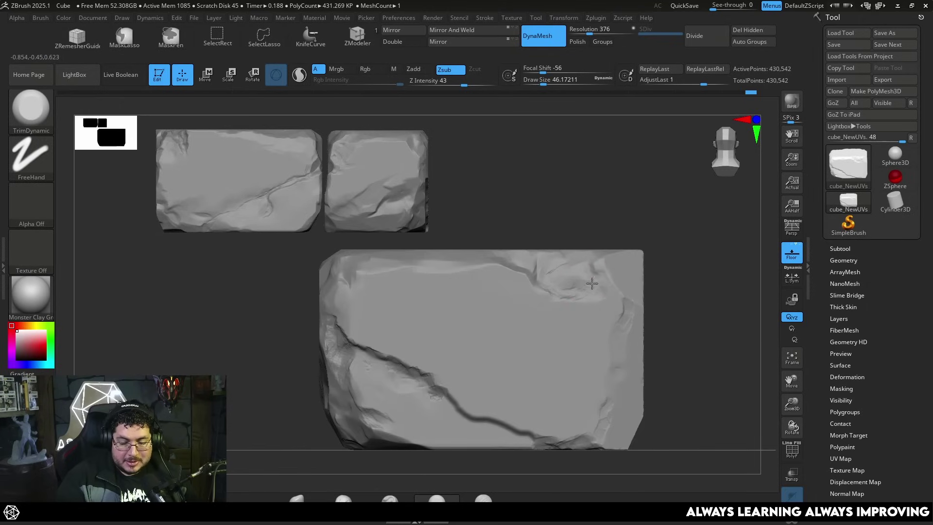
{"action": "mouse_move", "coordinate": [559, 277]}
{"action": "right_mouse_down"}
{"action": "mouse_move", "coordinate": [575, 250]}
{"action": "mouse_move", "coordinate": [534, 266]}
{"action": "right_mouse_up"}
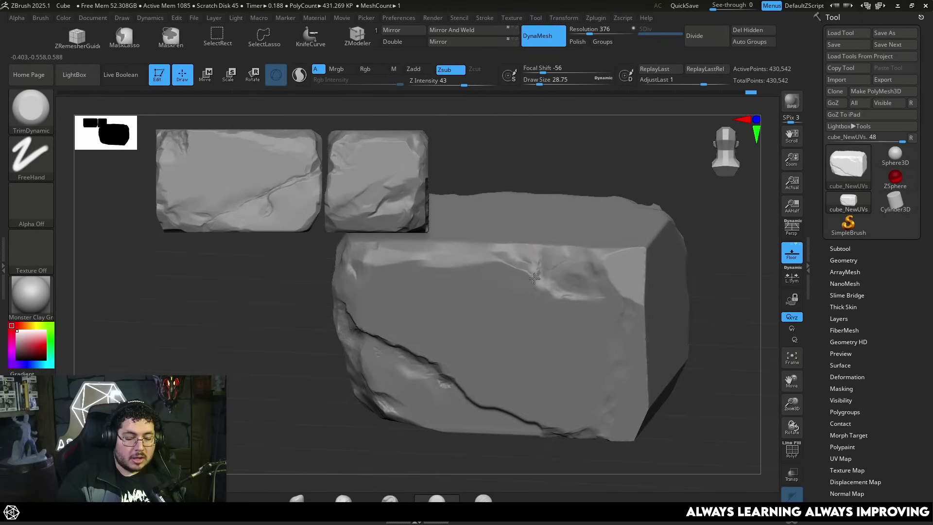
- Soften the cut corner and the side bevel below it with TrimDynamic, using draw sizes of about 44 and 56
{"action": "mouse_move", "coordinate": [688, 237]}
{"action": "left_mouse_down", "text": "shift"}
{"action": "mouse_move", "coordinate": [698, 293]}
{"action": "mouse_move", "coordinate": [694, 258]}
{"action": "left_mouse_up", "text": "shift"}
{"action": "key", "text": "space"}
{"action": "left_click_drag", "start_coordinate": [613, 307], "coordinate": [618, 307]}
{"action": "right_click_drag", "start_coordinate": [620, 292], "coordinate": [663, 255]}
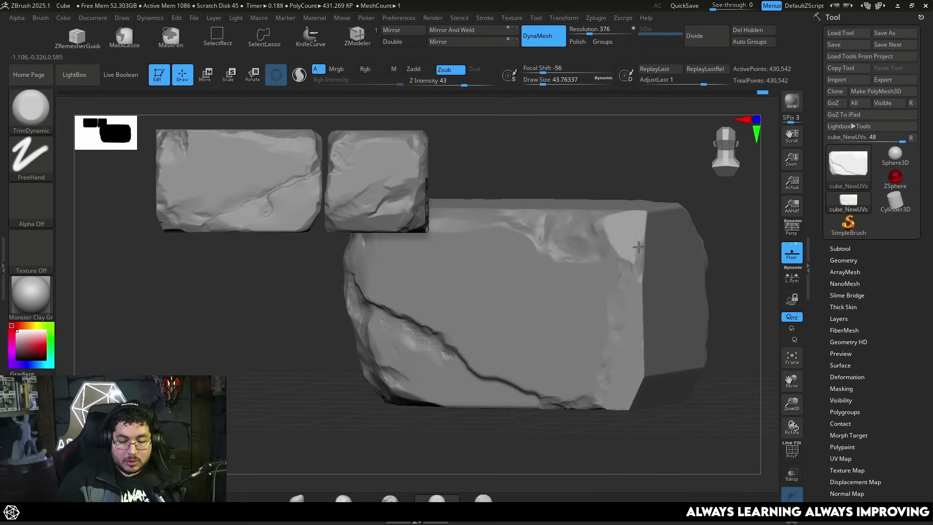
{"action": "mouse_move", "coordinate": [675, 180]}
{"action": "right_mouse_down"}
{"action": "mouse_move", "coordinate": [642, 212]}
{"action": "mouse_move", "coordinate": [646, 294]}
{"action": "mouse_move", "coordinate": [598, 328]}
{"action": "right_mouse_up"}
{"action": "key", "text": "space"}
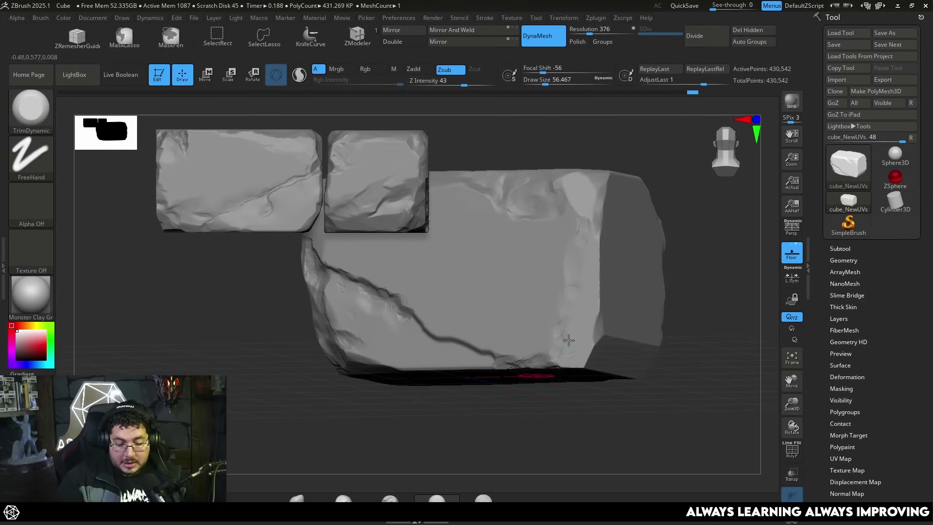
{"action": "key", "text": "space"}
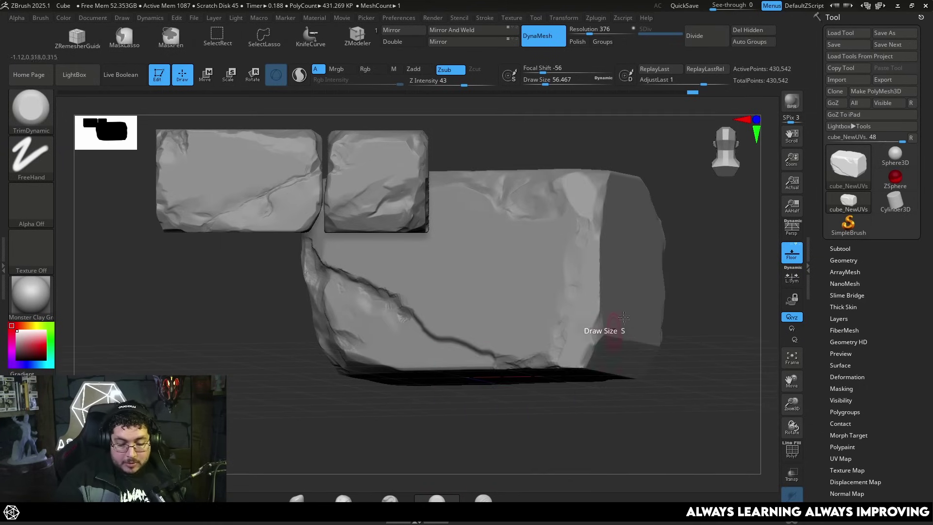
- Work the brick's lower side corner with TrimSmoothBorder, raising the Z intensity to 15
{"action": "key", "text": "b"}
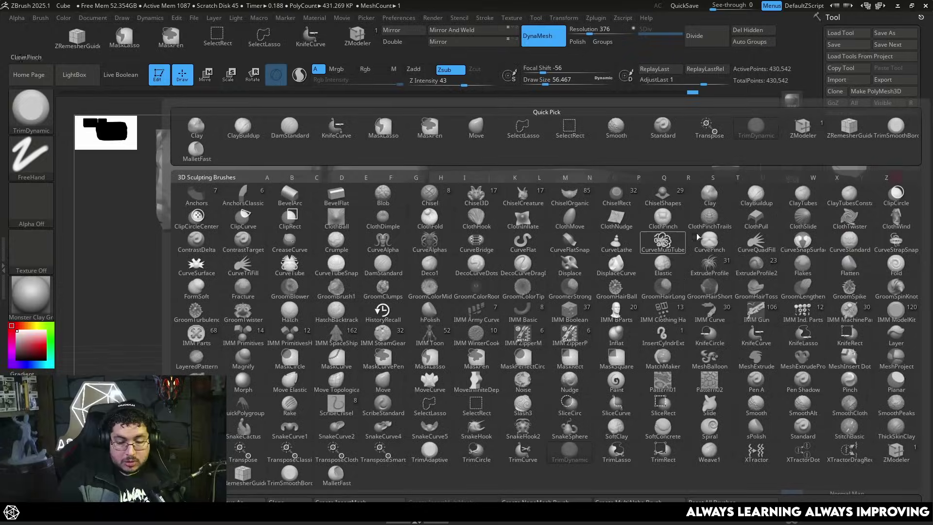
{"action": "left_click", "coordinate": [894, 132]}
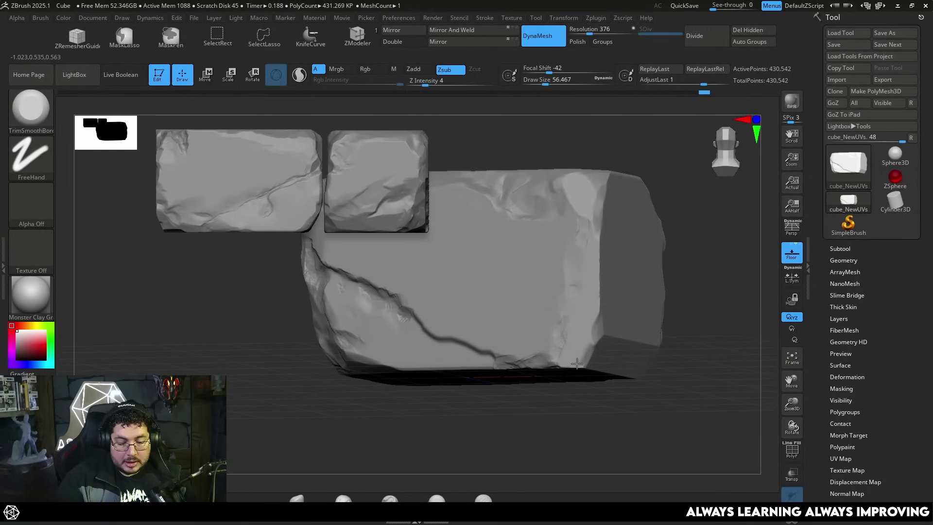
{"action": "left_click_drag", "start_coordinate": [594, 410], "coordinate": [591, 332]}
{"action": "right_click_drag", "start_coordinate": [581, 363], "coordinate": [647, 280]}
{"action": "key", "text": "space"}
{"action": "left_click_drag", "start_coordinate": [605, 369], "coordinate": [613, 369]}
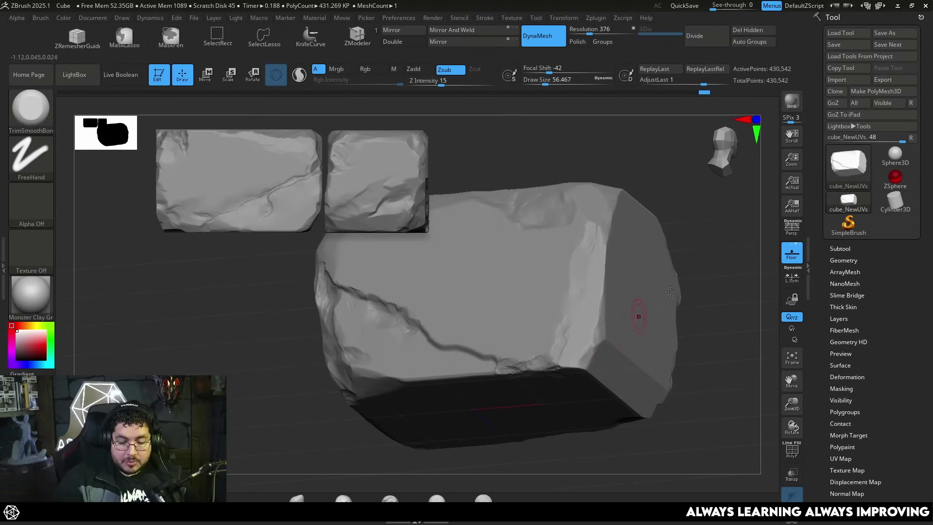
- Trim the brick's side edge with TrimSmoothBorder at a draw size of about 54 and a Z intensity of 34
{"action": "right_click_drag", "start_coordinate": [684, 281], "coordinate": [673, 309]}
{"action": "key", "text": "space"}
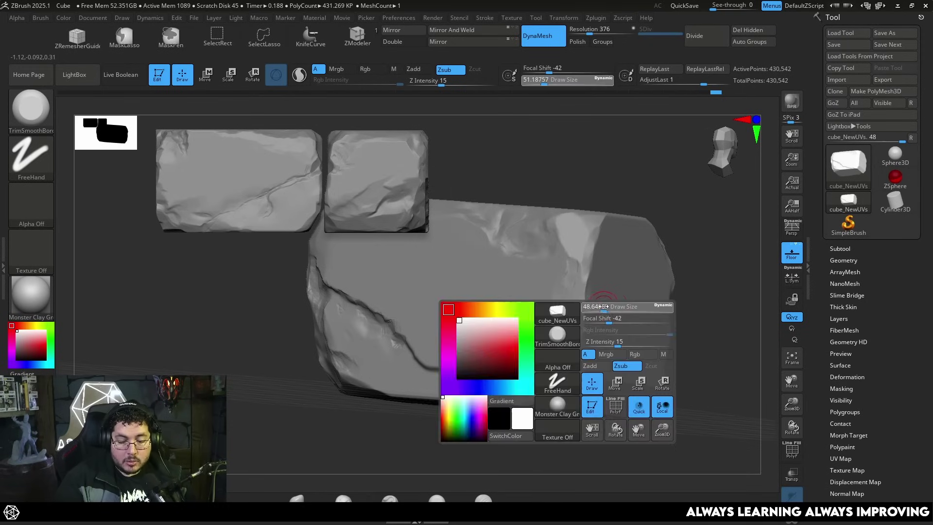
{"action": "left_click_drag", "start_coordinate": [608, 308], "coordinate": [605, 308]}
{"action": "left_click_drag", "start_coordinate": [617, 343], "coordinate": [632, 344]}
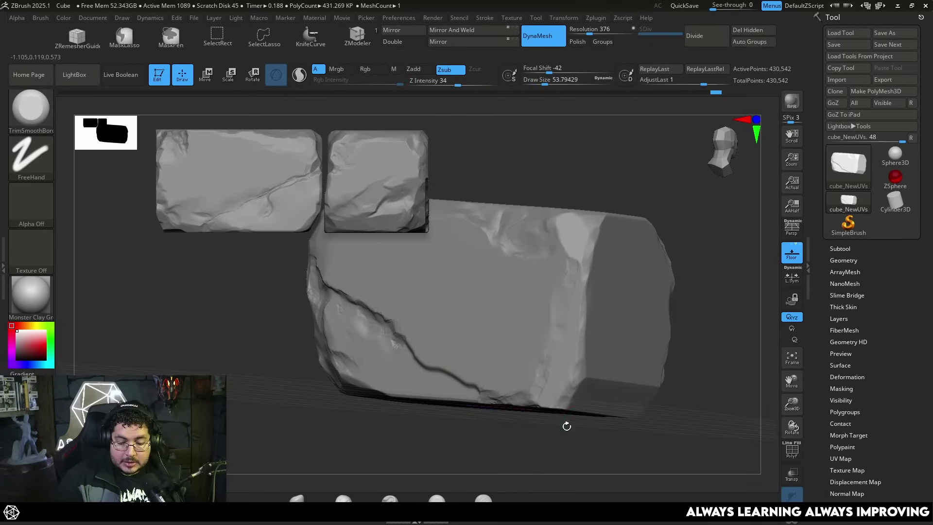
{"action": "right_click_drag", "start_coordinate": [569, 426], "coordinate": [562, 351], "text": "shift"}
{"action": "right_click_drag", "start_coordinate": [641, 329], "coordinate": [664, 195], "text": "ctrl"}
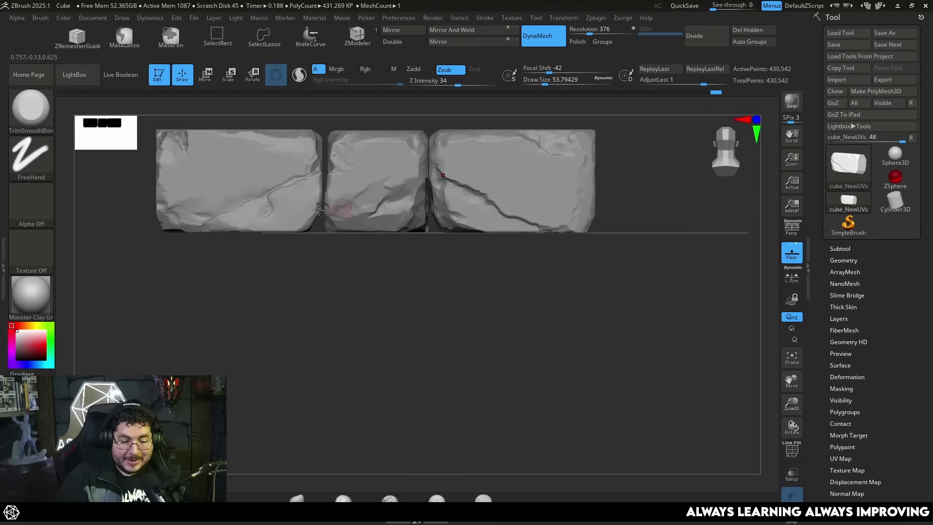
- Fill the middle of the diagonal crack with ClayBuildup at a draw size of about 90, and flatten the fill with TrimDynamic
{"action": "mouse_move", "coordinate": [598, 301]}
{"action": "right_mouse_down", "text": "ctrl"}
{"action": "mouse_move", "coordinate": [625, 375]}
{"action": "mouse_move", "coordinate": [652, 412]}
{"action": "right_mouse_up", "text": "ctrl"}
{"action": "key", "text": "b"}
{"action": "key", "text": "c"}
{"action": "key", "text": "b"}
{"action": "key", "text": "space"}
{"action": "left_click_drag", "start_coordinate": [556, 282], "coordinate": [562, 282]}
{"action": "mouse_move", "coordinate": [564, 286]}
{"action": "left_mouse_down"}
{"action": "mouse_move", "coordinate": [538, 273]}
{"action": "mouse_move", "coordinate": [535, 255]}
{"action": "mouse_move", "coordinate": [528, 260]}
{"action": "mouse_move", "coordinate": [576, 287]}
{"action": "mouse_move", "coordinate": [549, 291]}
{"action": "mouse_move", "coordinate": [583, 286]}
{"action": "mouse_move", "coordinate": [574, 301]}
{"action": "left_mouse_up"}
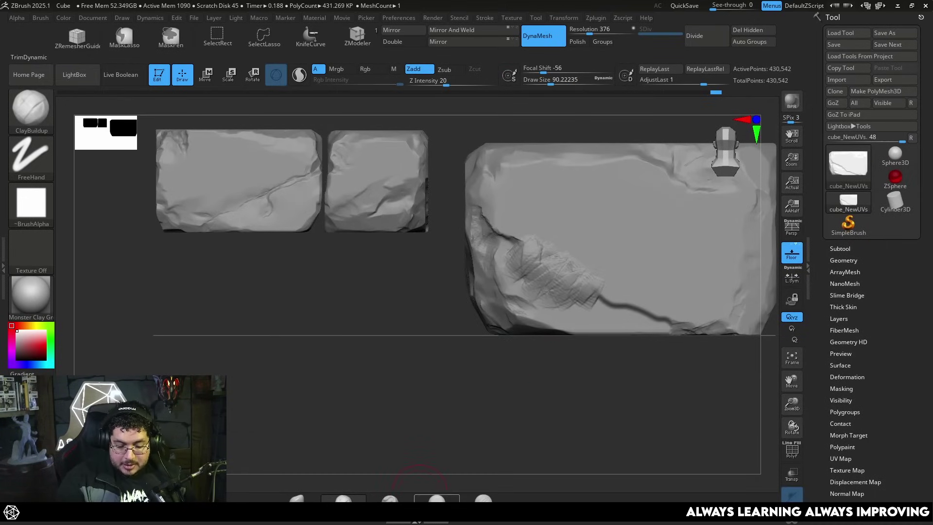
{"action": "left_click", "coordinate": [436, 498]}
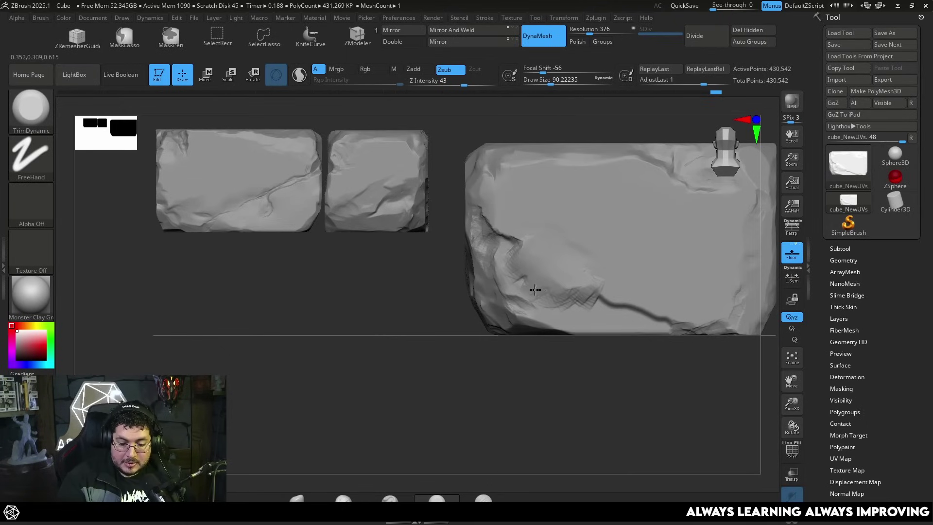
- Build up the stone below the crack's upper end with ClayBuildup at about size 71, and flatten it with TrimDynamic at about 87
{"action": "key", "text": "b"}
{"action": "key", "text": "c"}
{"action": "key", "text": "b"}
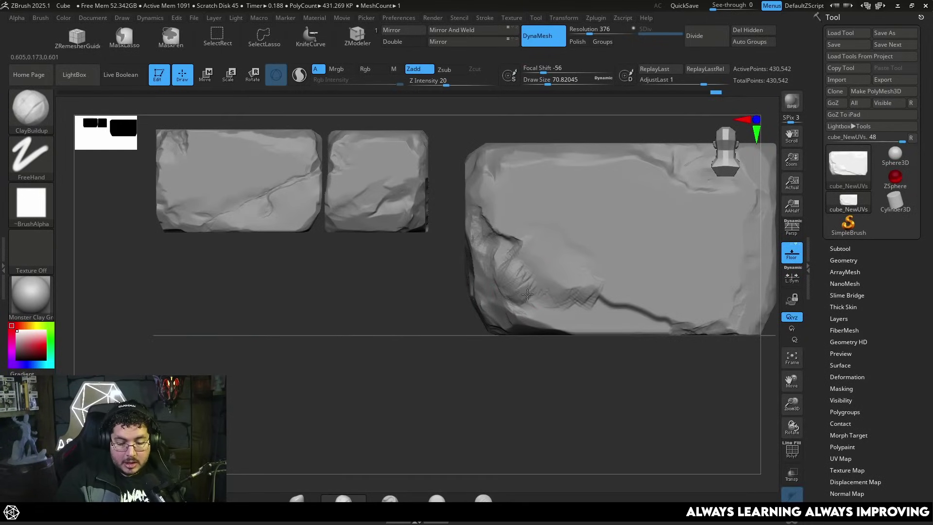
{"action": "key", "text": "b"}
{"action": "left_click_drag", "start_coordinate": [524, 299], "coordinate": [529, 289]}
{"action": "key", "text": "t"}
{"action": "key", "text": "d"}
{"action": "key", "text": "space"}
{"action": "left_click_drag", "start_coordinate": [528, 293], "coordinate": [516, 286]}
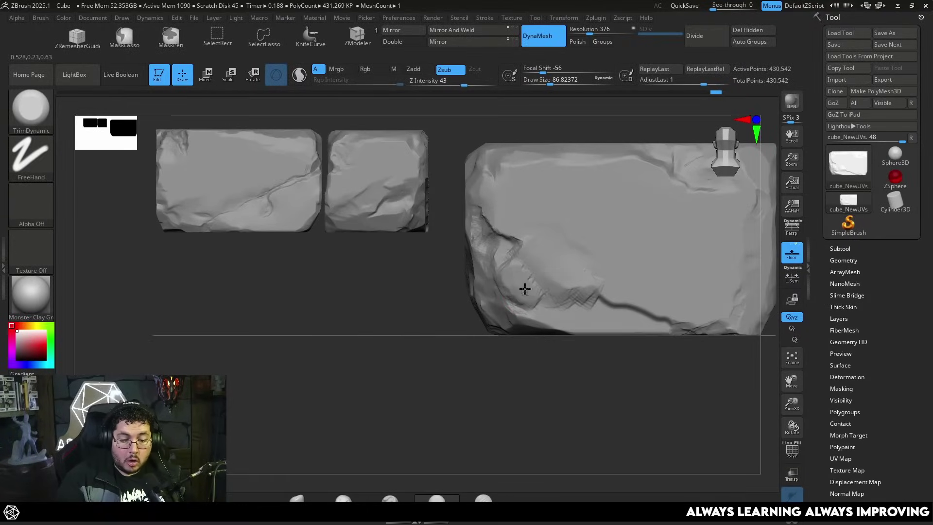
- Blend the filled crack into the front face with TrimDynamic, reducing the draw size to about 59
{"action": "left_click_drag", "start_coordinate": [533, 394], "coordinate": [577, 257], "text": "alt"}
{"action": "right_click_drag", "start_coordinate": [556, 345], "coordinate": [543, 285], "text": "ctrl"}
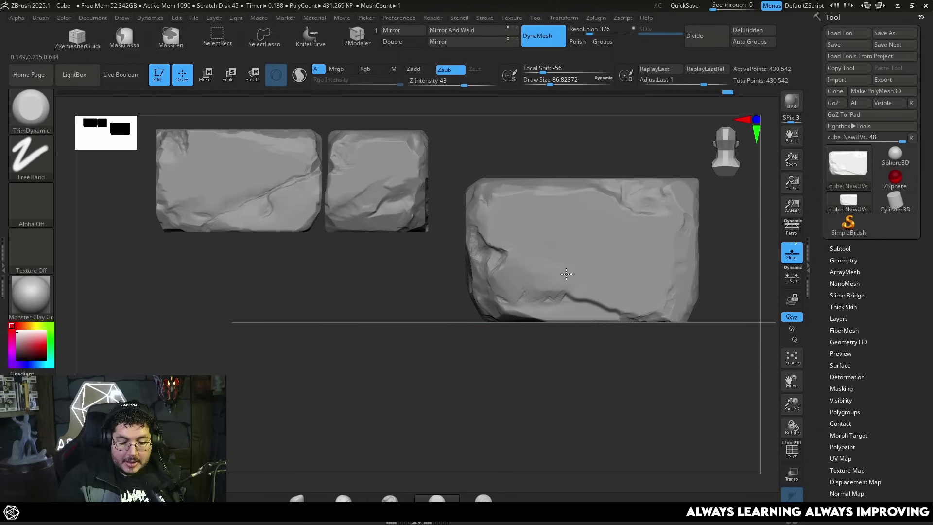
{"action": "left_click_drag", "start_coordinate": [563, 277], "coordinate": [528, 289]}
{"action": "key", "text": "space"}
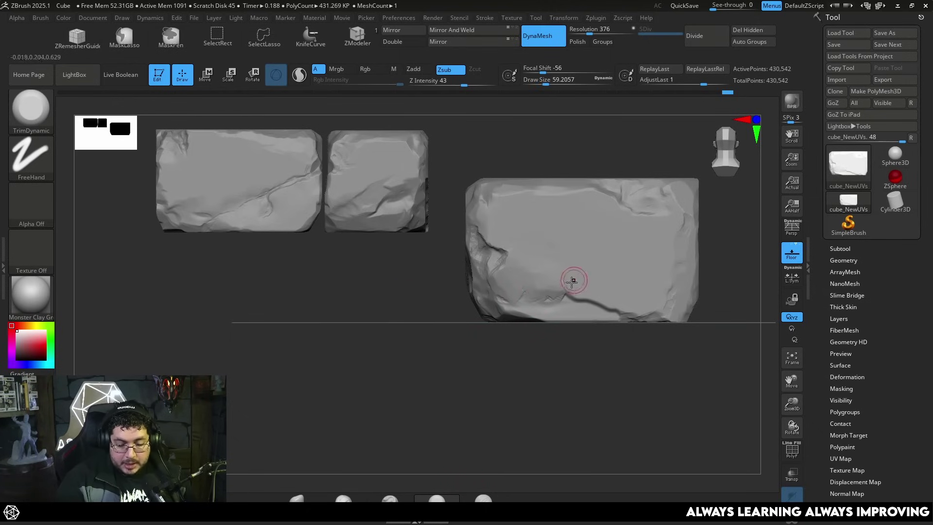
- Shape a chipped ledge where the remaining crack begins with ClayBuildup at about size 49, and flatten it with TrimDynamic at about 71
{"action": "key", "text": "b"}
{"action": "key", "text": "c"}
{"action": "key", "text": "b"}
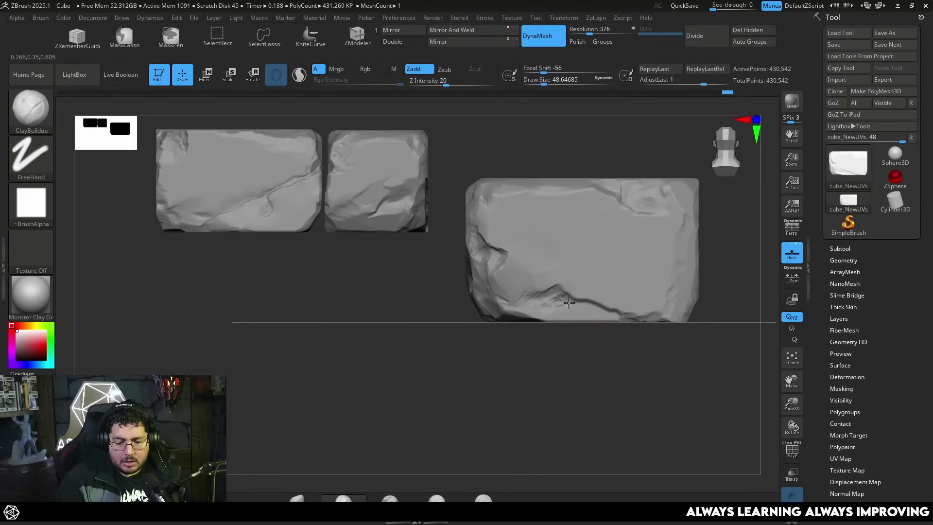
{"action": "left_click_drag", "start_coordinate": [527, 306], "coordinate": [525, 296]}
{"action": "key", "text": "b"}
{"action": "key", "text": "t"}
{"action": "key", "text": "d"}
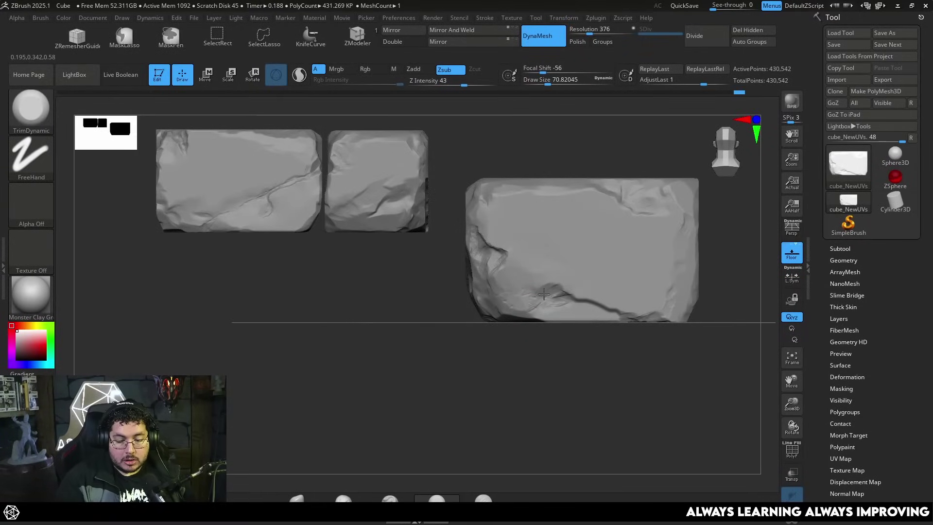
- Clear the leftover brick copies from the canvas, keeping only the editable brick
{"action": "left_click_drag", "start_coordinate": [567, 324], "coordinate": [608, 379], "text": "alt"}
{"action": "key", "text": "ctrl+n"}
{"action": "left_click_drag", "start_coordinate": [667, 337], "coordinate": [754, 297], "text": "alt"}
- Add surface noise to the brick in NoiseMaker, bending the noise curve and setting strength to 0.00071 and noise scale to about 123.85
{"action": "left_click_drag", "start_coordinate": [878, 382], "coordinate": [859, 331]}
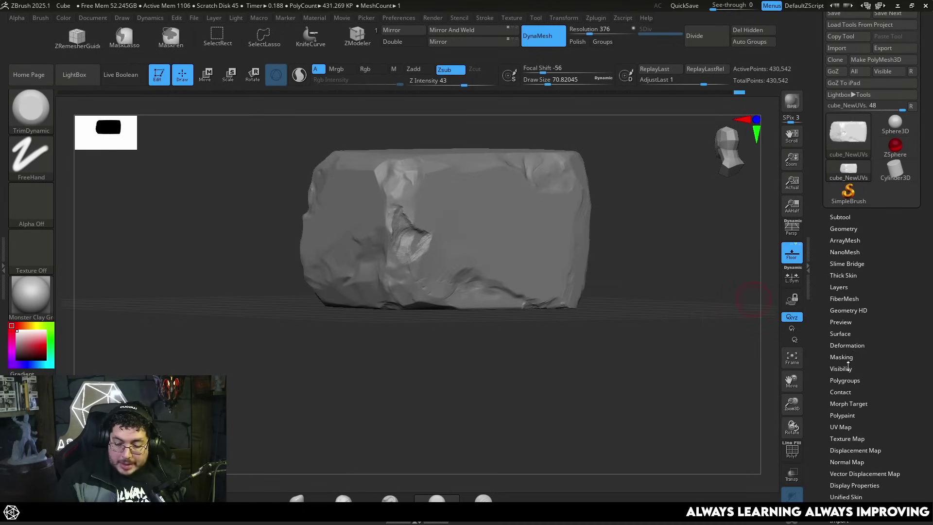
{"action": "left_click_drag", "start_coordinate": [849, 368], "coordinate": [855, 308]}
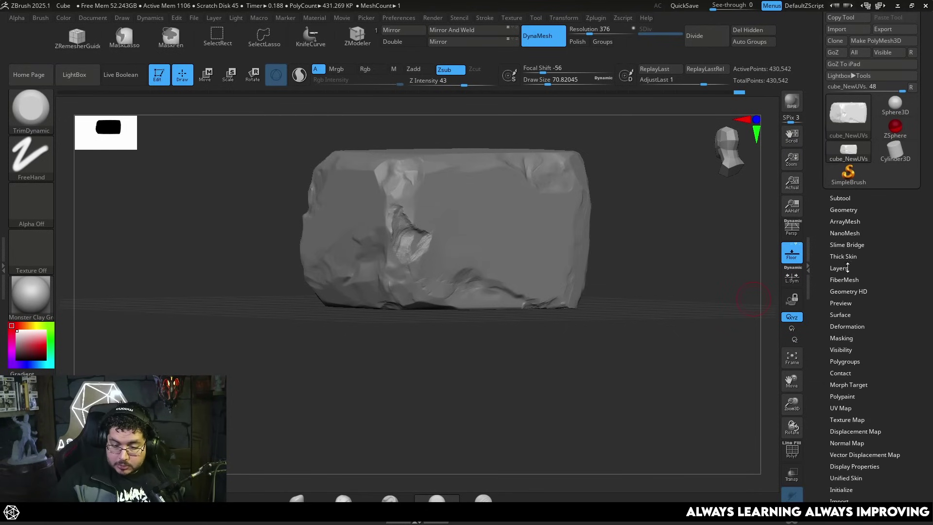
{"action": "left_click", "coordinate": [841, 315]}
{"action": "left_click", "coordinate": [848, 325]}
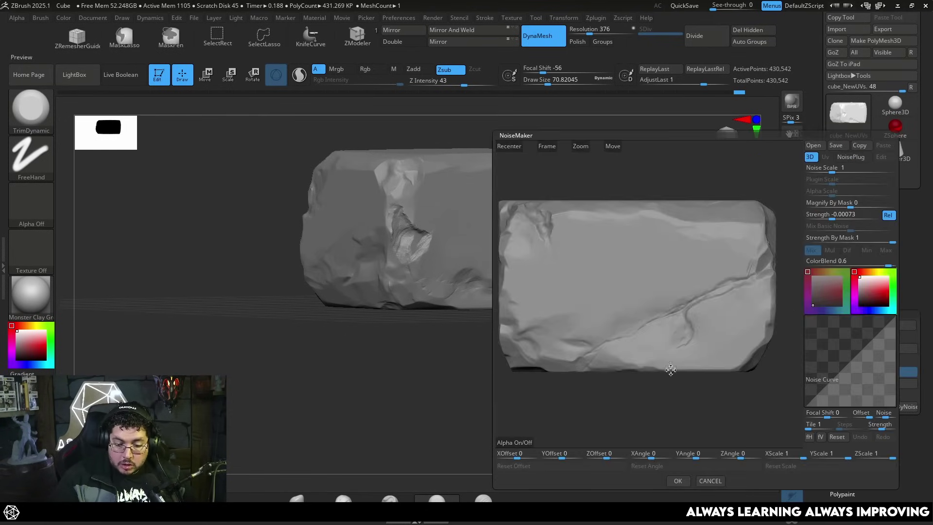
{"action": "left_click_drag", "start_coordinate": [832, 171], "coordinate": [847, 170]}
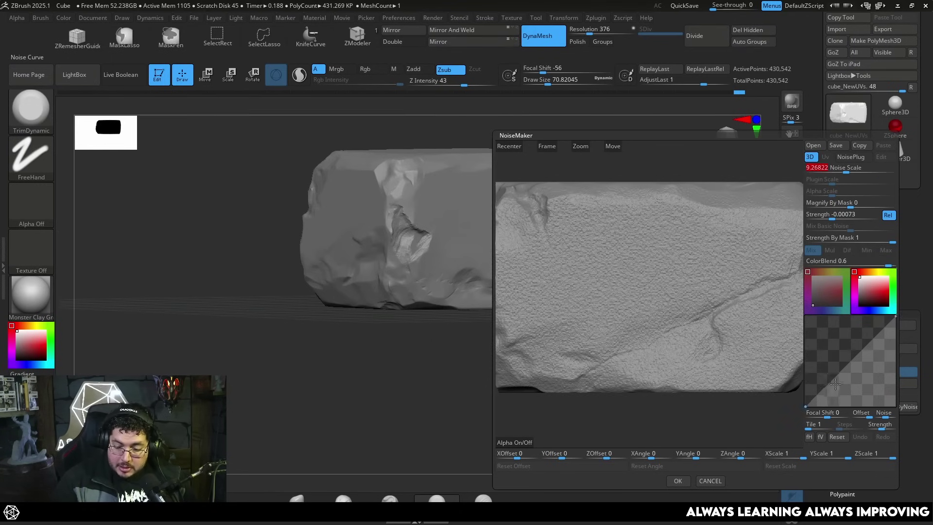
{"action": "left_click_drag", "start_coordinate": [825, 367], "coordinate": [861, 359]}
{"action": "mouse_move", "coordinate": [839, 218]}
{"action": "left_mouse_down"}
{"action": "mouse_move", "coordinate": [863, 216]}
{"action": "mouse_move", "coordinate": [853, 215]}
{"action": "left_mouse_up"}
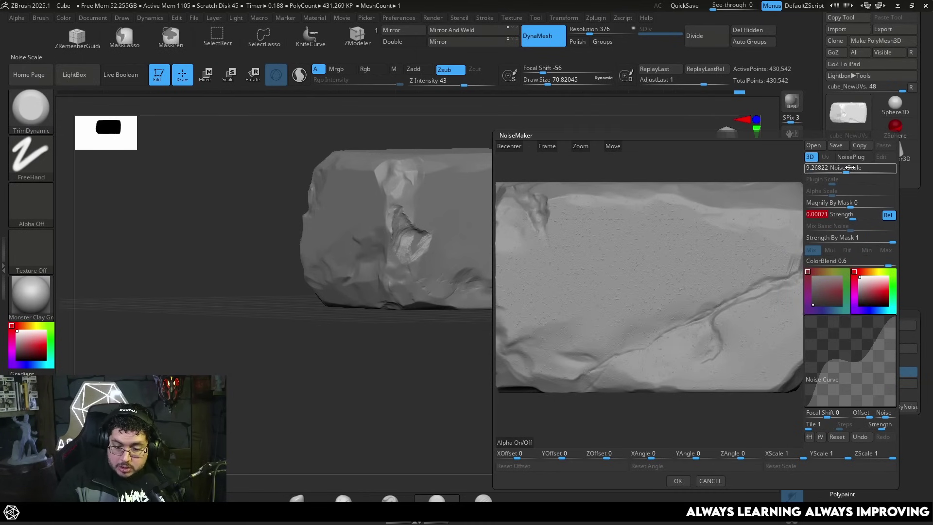
{"action": "left_click_drag", "start_coordinate": [849, 167], "coordinate": [873, 167]}
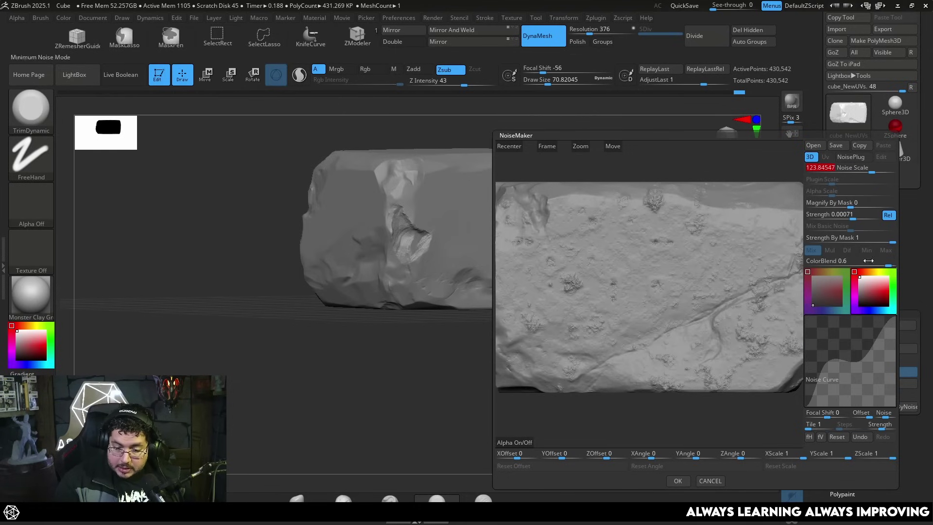
- Reshape the noise curve into a central hump with its end point lowered
{"action": "left_click_drag", "start_coordinate": [830, 361], "coordinate": [860, 353]}
{"action": "left_click_drag", "start_coordinate": [895, 317], "coordinate": [896, 399]}
{"action": "left_click_drag", "start_coordinate": [861, 353], "coordinate": [861, 360]}
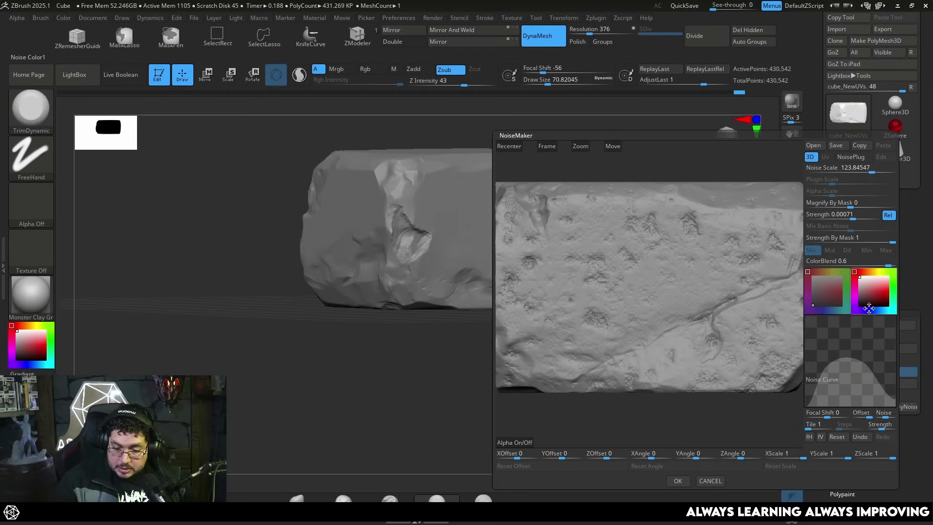
- Reduce the noise strength to about 0.00029 and apply the surface noise to the brick's mesh
{"action": "left_click_drag", "start_coordinate": [857, 215], "coordinate": [850, 216]}
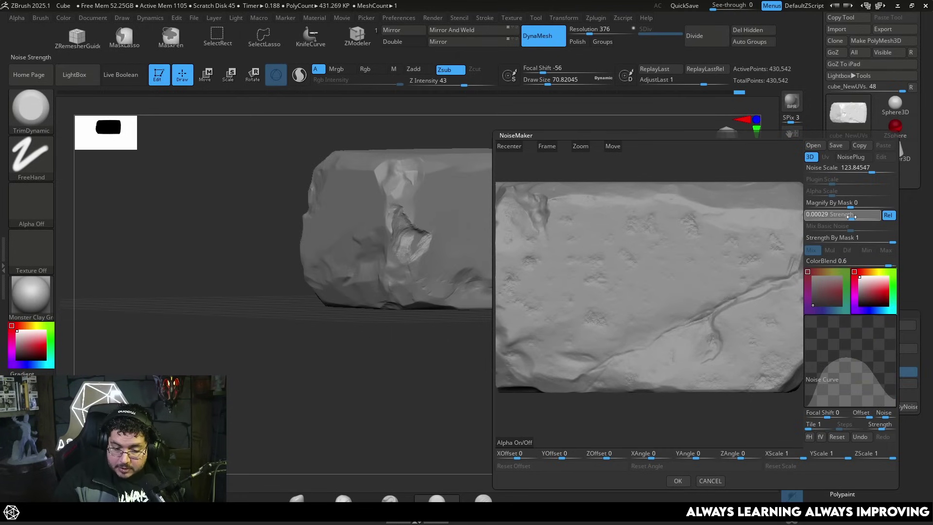
{"action": "left_click", "coordinate": [851, 216]}
{"action": "left_click", "coordinate": [678, 481]}
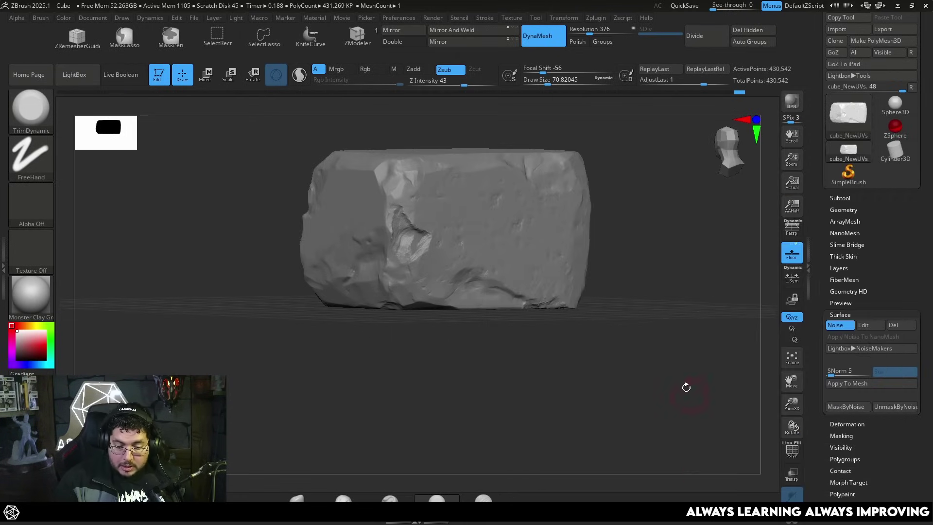
{"action": "left_click_drag", "start_coordinate": [685, 387], "coordinate": [670, 360]}
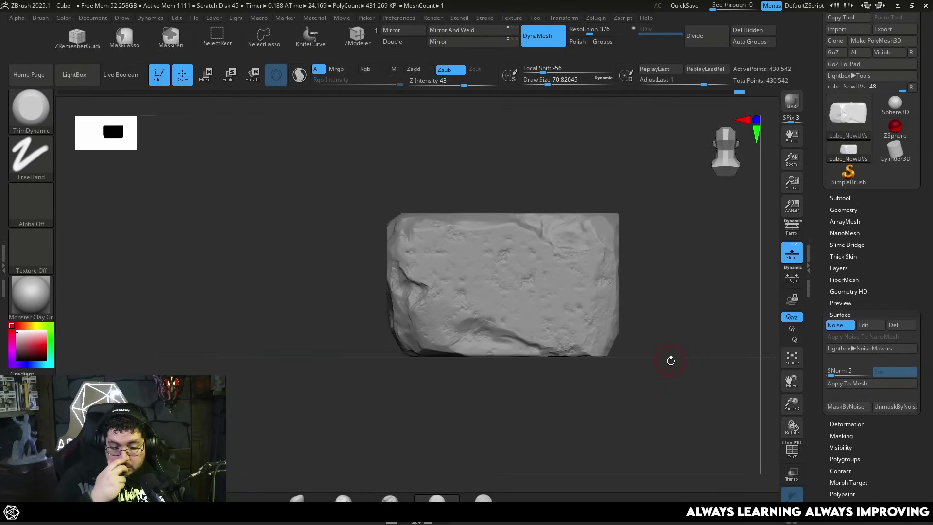
{"action": "left_click", "coordinate": [835, 325]}
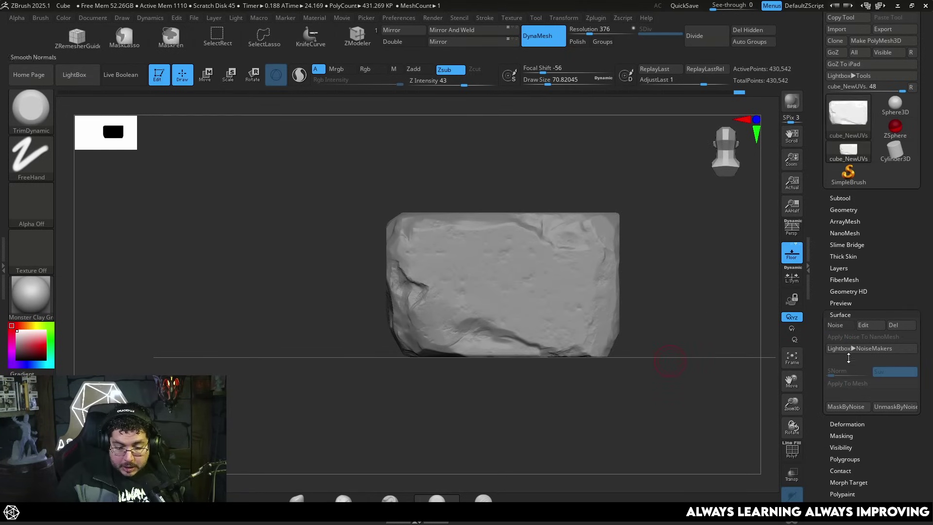
- Carve a small gouge into the upper middle of the front face with ClayBuildup at a draw size of about 29
{"action": "left_click_drag", "start_coordinate": [694, 352], "coordinate": [699, 411], "text": "alt"}
{"action": "mouse_move", "coordinate": [549, 413]}
{"action": "left_mouse_down", "text": "alt"}
{"action": "mouse_move", "coordinate": [548, 434]}
{"action": "mouse_move", "coordinate": [598, 369]}
{"action": "left_mouse_up", "text": "alt"}
{"action": "left_click_drag", "start_coordinate": [683, 219], "coordinate": [694, 272]}
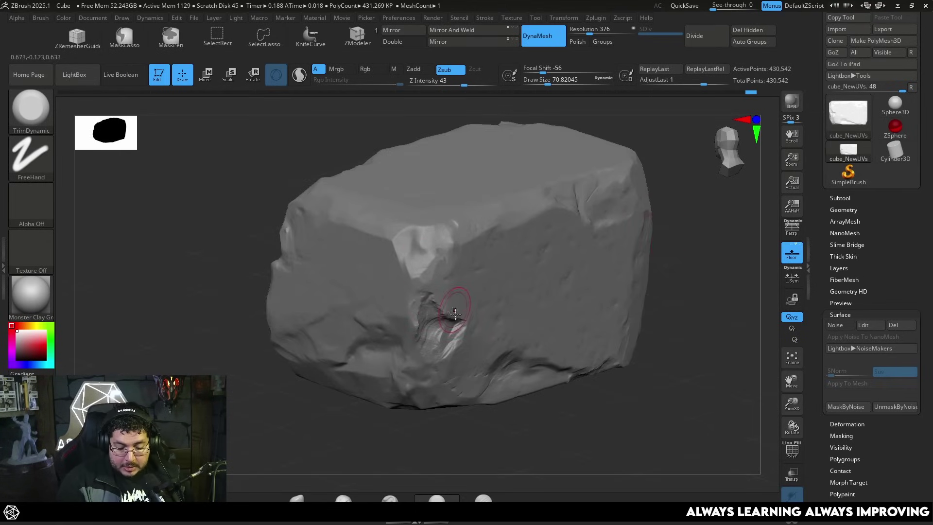
{"action": "right_click_drag", "start_coordinate": [533, 253], "coordinate": [666, 228]}
{"action": "key", "text": "b"}
{"action": "key", "text": "c"}
{"action": "key", "text": "b"}
{"action": "key", "text": "space"}
{"action": "left_click", "coordinate": [587, 261]}
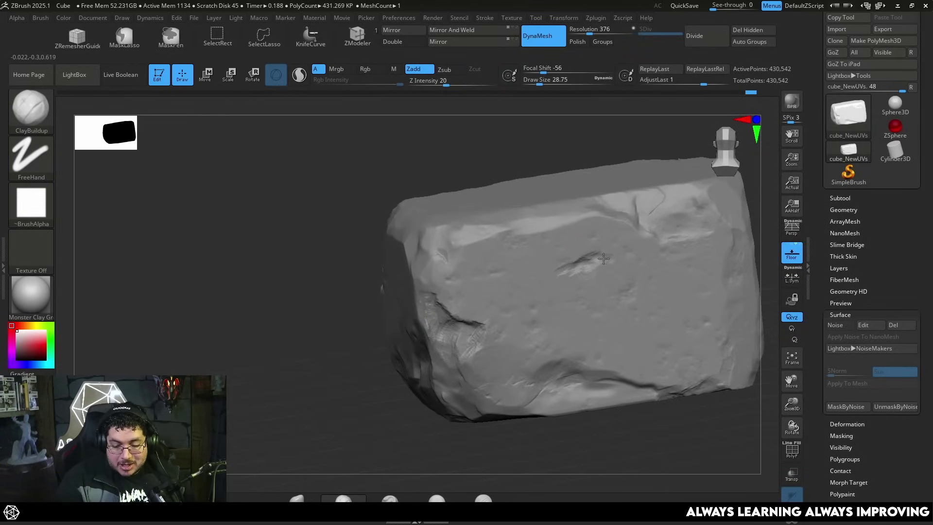
- Flatten the new front-face gouge with TrimDynamic at a draw size of about 65
{"action": "key", "text": "b"}
{"action": "key", "text": "t"}
{"action": "key", "text": "d"}
{"action": "key", "text": "space"}
{"action": "left_click", "coordinate": [556, 295]}
{"action": "key", "text": "space"}
{"action": "left_click", "coordinate": [526, 247]}
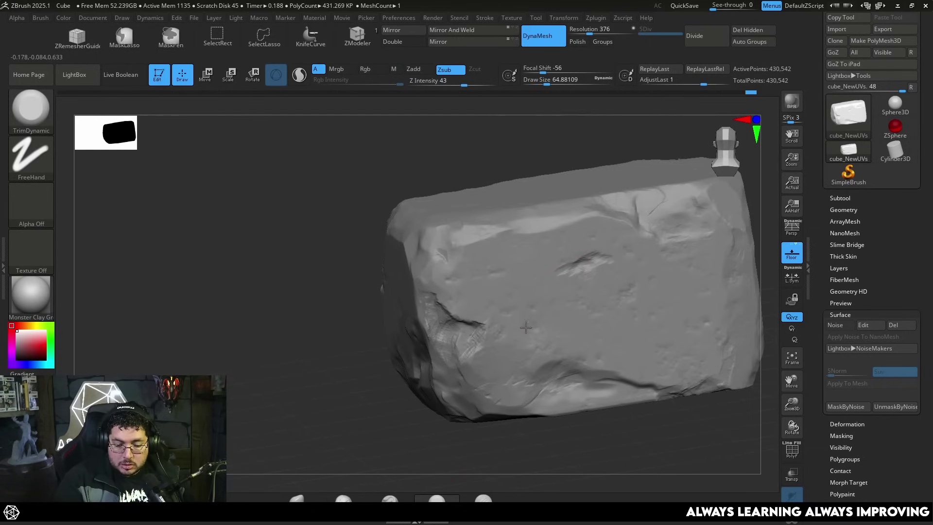
{"action": "mouse_move", "coordinate": [616, 261]}
{"action": "left_mouse_down"}
{"action": "mouse_move", "coordinate": [578, 266]}
{"action": "mouse_move", "coordinate": [584, 257]}
{"action": "left_mouse_up"}
{"action": "left_click_drag", "start_coordinate": [770, 233], "coordinate": [771, 267], "text": "shift"}
{"action": "right_click_drag", "start_coordinate": [770, 266], "coordinate": [768, 234], "text": "ctrl"}
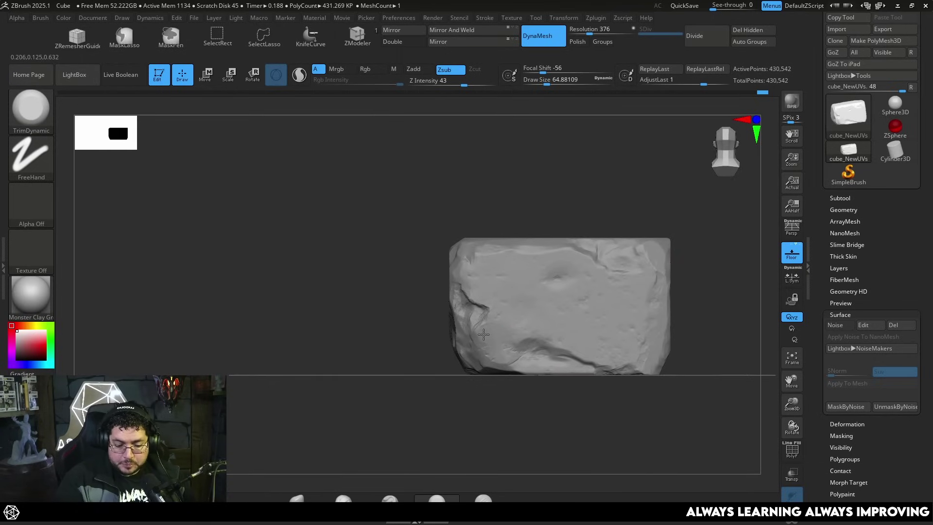
- Switch to the ClayBuildup brush with a draw size of about 44
{"action": "right_click_drag", "start_coordinate": [487, 340], "coordinate": [457, 329]}
{"action": "right_click_drag", "start_coordinate": [487, 435], "coordinate": [436, 459]}
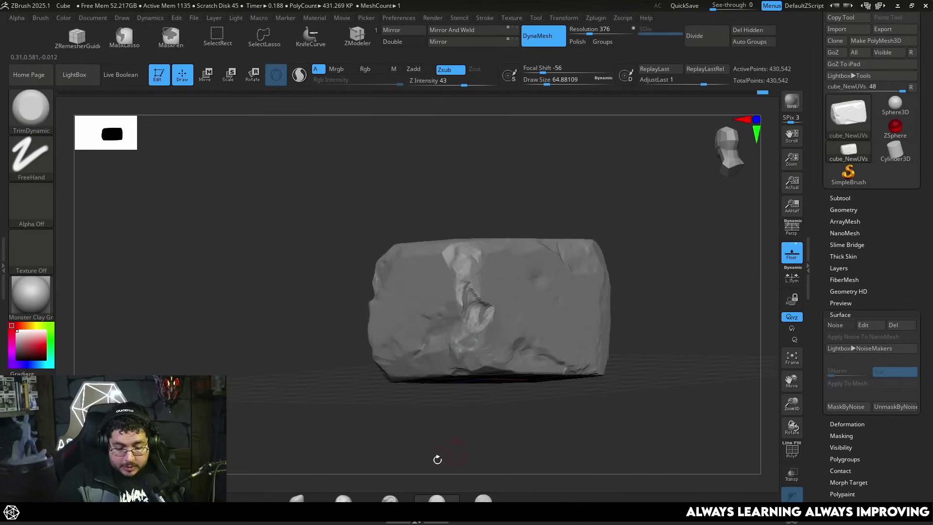
{"action": "left_click", "coordinate": [343, 498]}
{"action": "key", "text": "b"}
{"action": "key", "text": "space"}
{"action": "left_click_drag", "start_coordinate": [488, 297], "coordinate": [484, 297]}
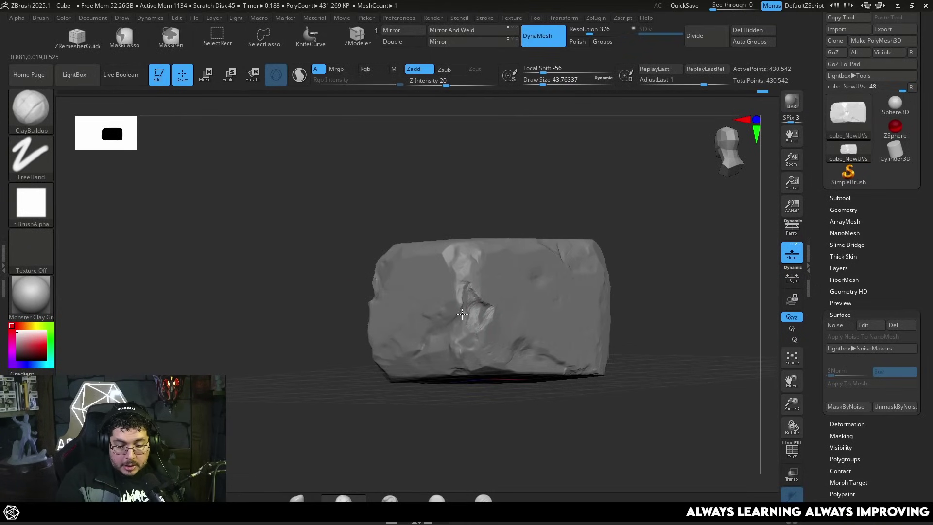
- Preview the brick's front face and sides with the Blinn material
{"action": "right_click_drag", "start_coordinate": [490, 308], "coordinate": [612, 241]}
{"action": "left_click", "coordinate": [34, 305]}
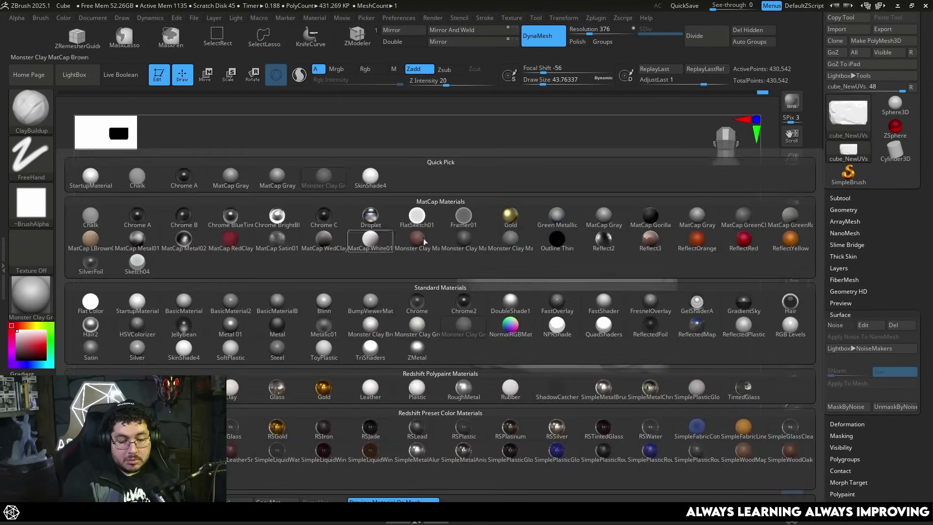
{"action": "left_click", "coordinate": [323, 304]}
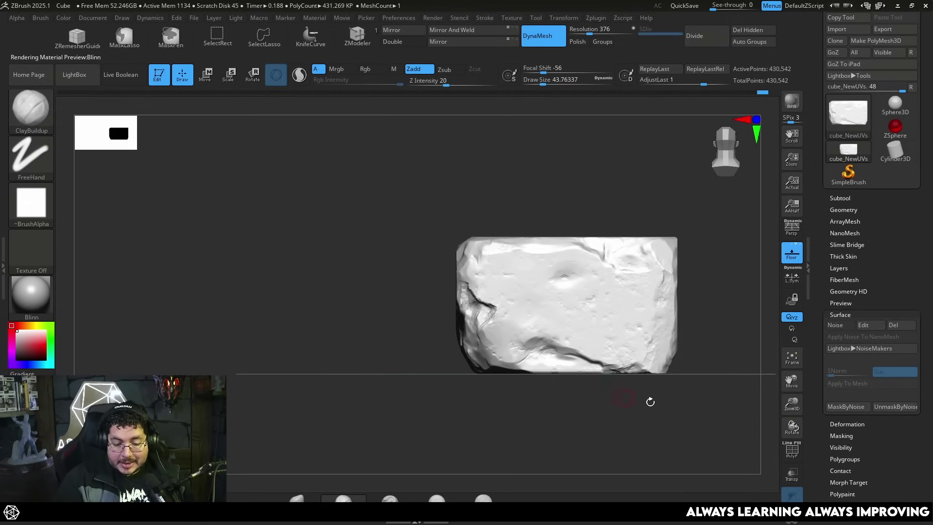
{"action": "right_click_drag", "start_coordinate": [659, 405], "coordinate": [618, 414]}
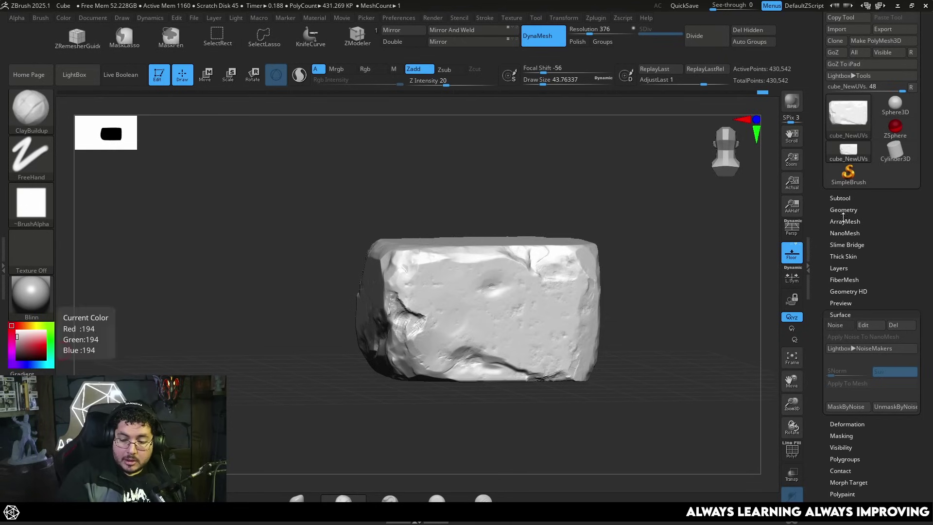
- Toggle the colour display of the brick's subtool and set the active colour to a darker grey
{"action": "left_click", "coordinate": [855, 198]}
{"action": "left_click", "coordinate": [901, 127]}
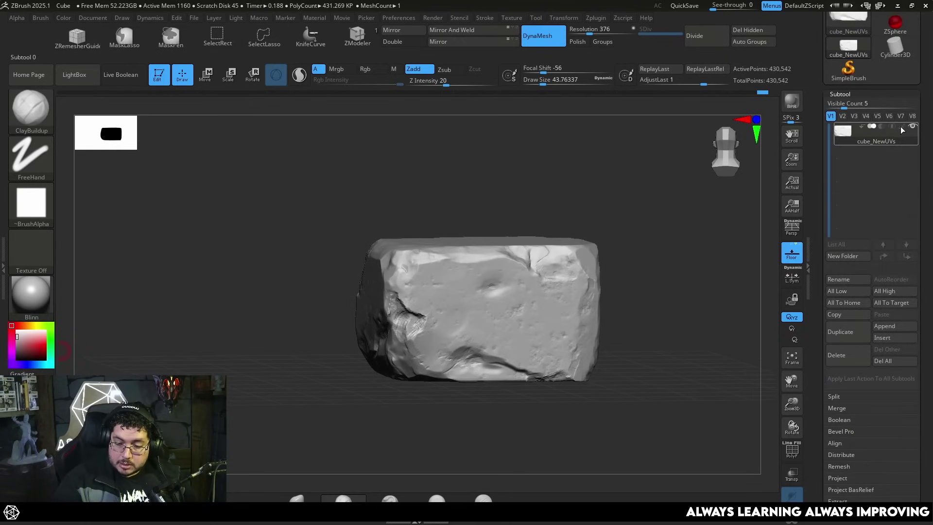
{"action": "mouse_move", "coordinate": [686, 311]}
{"action": "left_mouse_down"}
{"action": "mouse_move", "coordinate": [637, 297]}
{"action": "mouse_move", "coordinate": [679, 322]}
{"action": "mouse_move", "coordinate": [689, 270]}
{"action": "mouse_move", "coordinate": [704, 287]}
{"action": "mouse_move", "coordinate": [687, 296]}
{"action": "left_mouse_up"}
{"action": "left_click", "coordinate": [16, 349]}
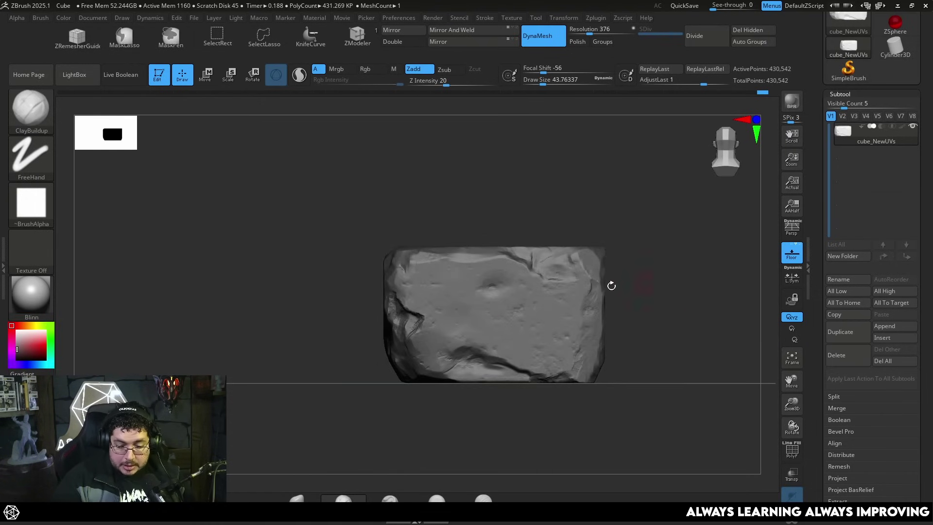
- Apply the NormalRGBMat material to the brick and inspect the surface detail on its sides
{"action": "left_click", "coordinate": [26, 304]}
{"action": "left_click", "coordinate": [503, 322]}
{"action": "mouse_move", "coordinate": [622, 311]}
{"action": "left_mouse_down"}
{"action": "mouse_move", "coordinate": [712, 317]}
{"action": "mouse_move", "coordinate": [690, 346]}
{"action": "mouse_move", "coordinate": [604, 354]}
{"action": "mouse_move", "coordinate": [645, 347]}
{"action": "left_mouse_up"}
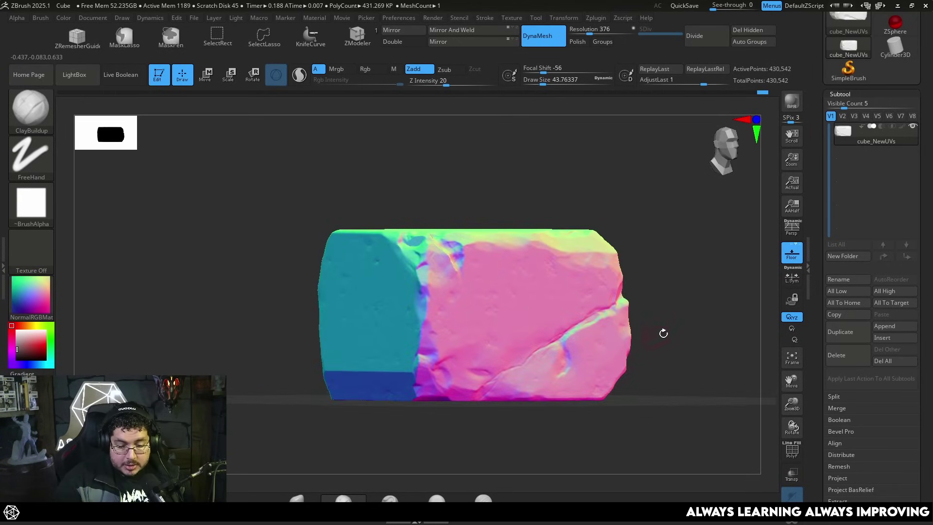
{"action": "mouse_move", "coordinate": [669, 332]}
{"action": "left_mouse_down"}
{"action": "mouse_move", "coordinate": [704, 323]}
{"action": "mouse_move", "coordinate": [675, 319]}
{"action": "mouse_move", "coordinate": [632, 350]}
{"action": "mouse_move", "coordinate": [645, 321]}
{"action": "mouse_move", "coordinate": [617, 337]}
{"action": "mouse_move", "coordinate": [621, 329]}
{"action": "mouse_move", "coordinate": [658, 329]}
{"action": "mouse_move", "coordinate": [628, 324]}
{"action": "left_mouse_up"}
{"action": "key", "text": "shift+r"}
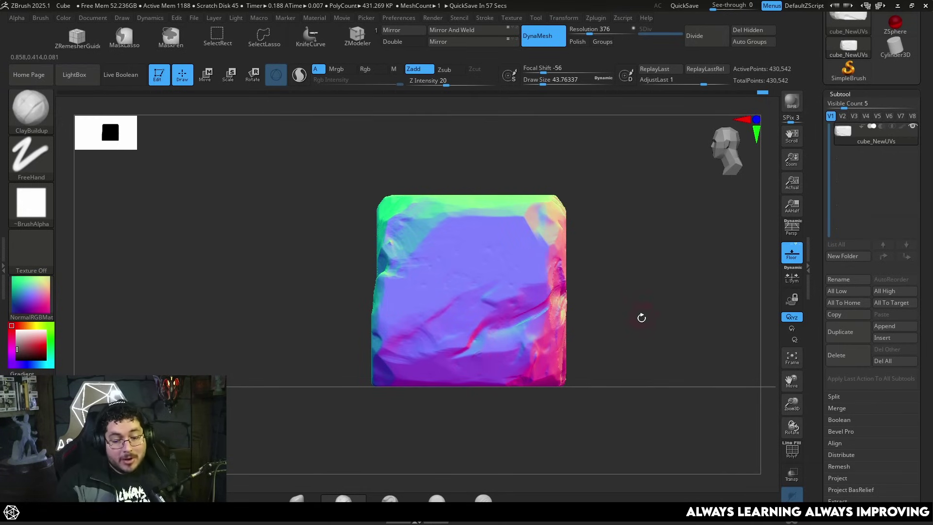
{"action": "mouse_move", "coordinate": [640, 318]}
{"action": "left_mouse_down"}
{"action": "mouse_move", "coordinate": [604, 323]}
{"action": "mouse_move", "coordinate": [501, 431]}
{"action": "mouse_move", "coordinate": [645, 198]}
{"action": "left_mouse_up"}
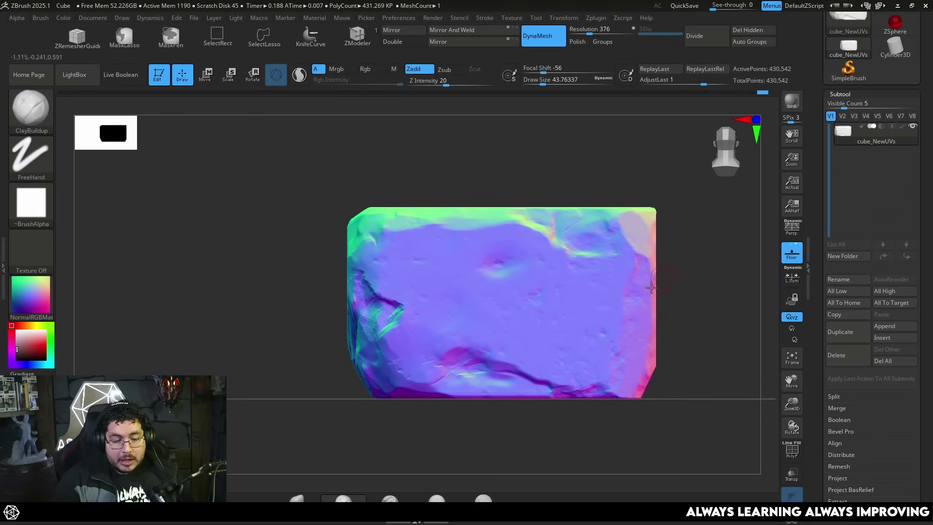
{"action": "right_click_drag", "start_coordinate": [692, 300], "coordinate": [658, 325], "text": "ctrl"}
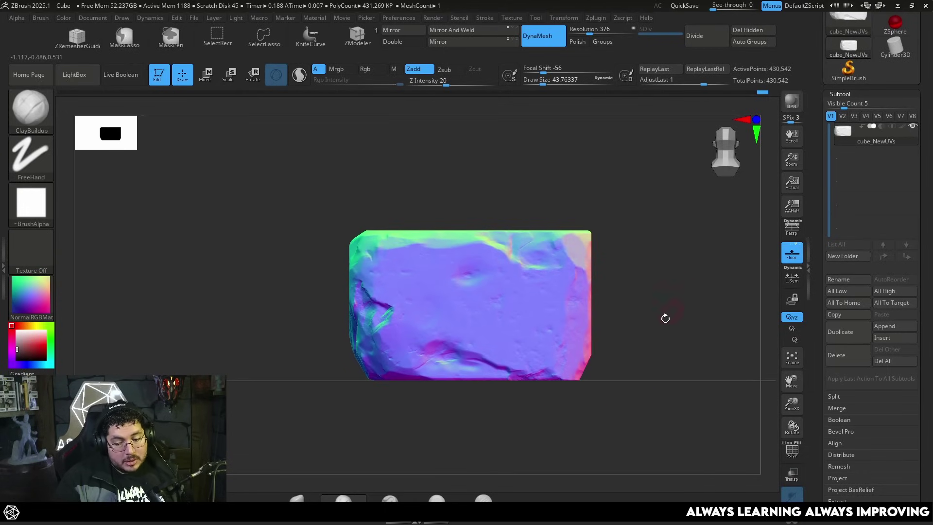
- Trim the upper right corner of the front face with TrimDynamic at a draw size of about 71, undoing the first attempt
{"action": "left_click_drag", "start_coordinate": [670, 284], "coordinate": [457, 467]}
{"action": "key", "text": "b"}
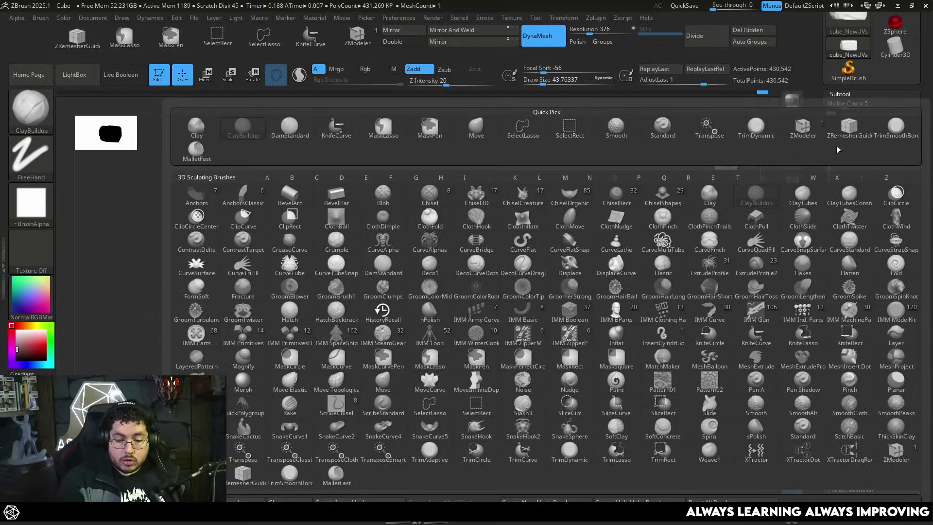
{"action": "left_click", "coordinate": [756, 130]}
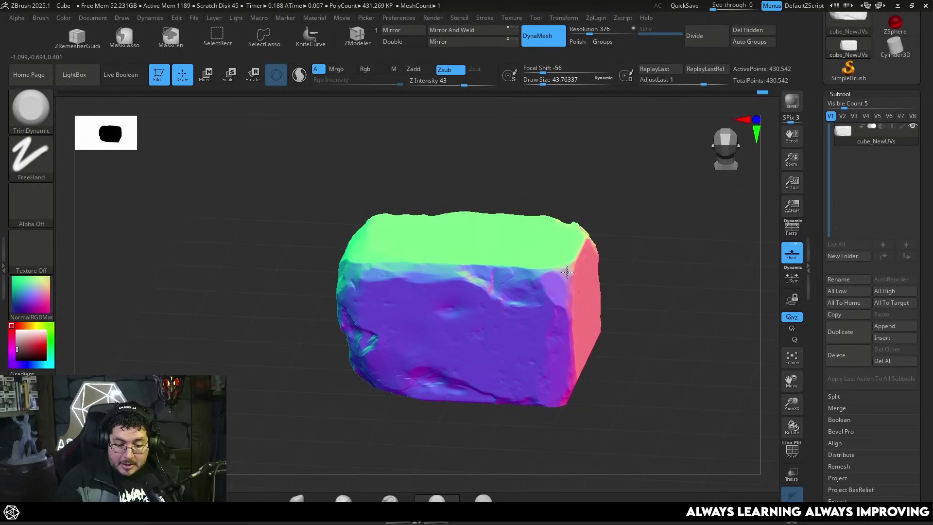
{"action": "key", "text": "space"}
{"action": "left_click_drag", "start_coordinate": [567, 274], "coordinate": [569, 269]}
{"action": "mouse_move", "coordinate": [564, 282]}
{"action": "right_mouse_down"}
{"action": "mouse_move", "coordinate": [576, 277]}
{"action": "mouse_move", "coordinate": [577, 261]}
{"action": "right_mouse_up"}
{"action": "key", "text": "ctrl+z"}
{"action": "key", "text": "space"}
{"action": "left_click_drag", "start_coordinate": [561, 268], "coordinate": [554, 275]}
{"action": "right_click_drag", "start_coordinate": [555, 271], "coordinate": [617, 228], "text": "shift"}
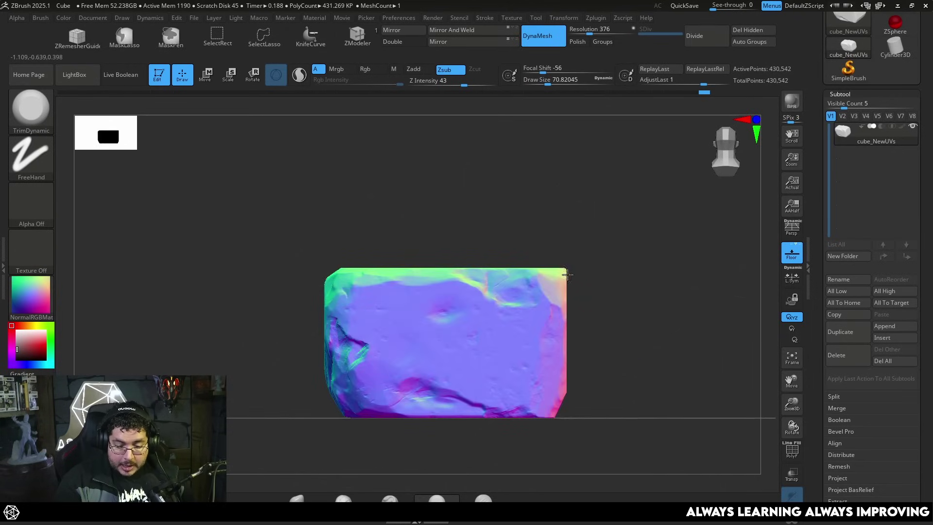